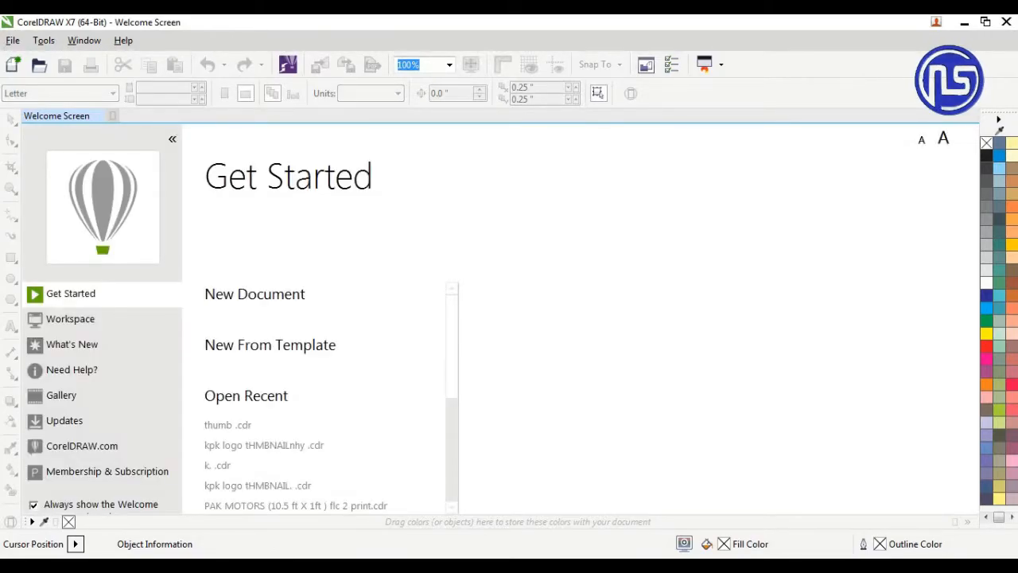
Create a new Letter-size document with the default settings and draw a square about 2 inches wide on the page
click(264, 306)
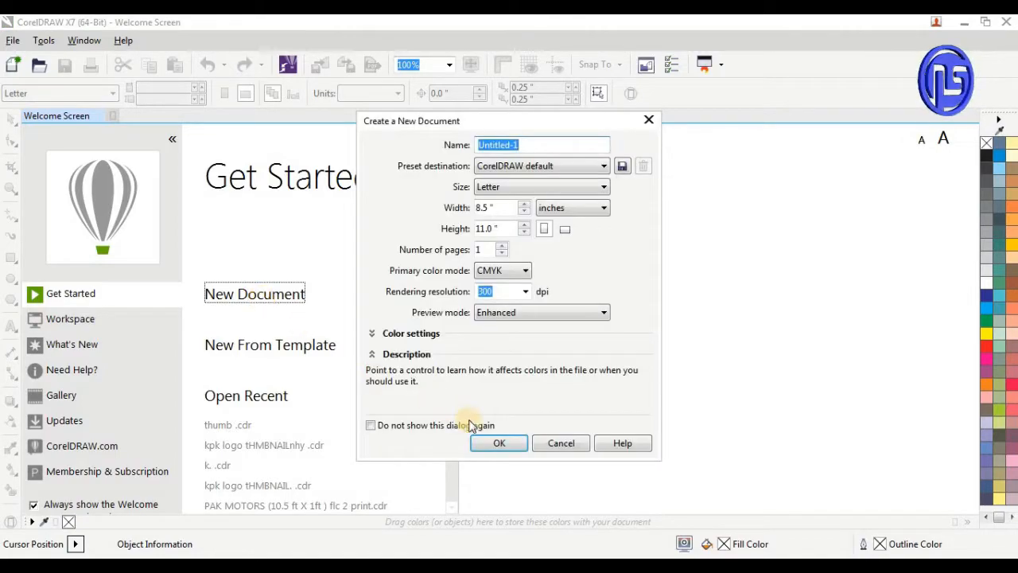
click(495, 444)
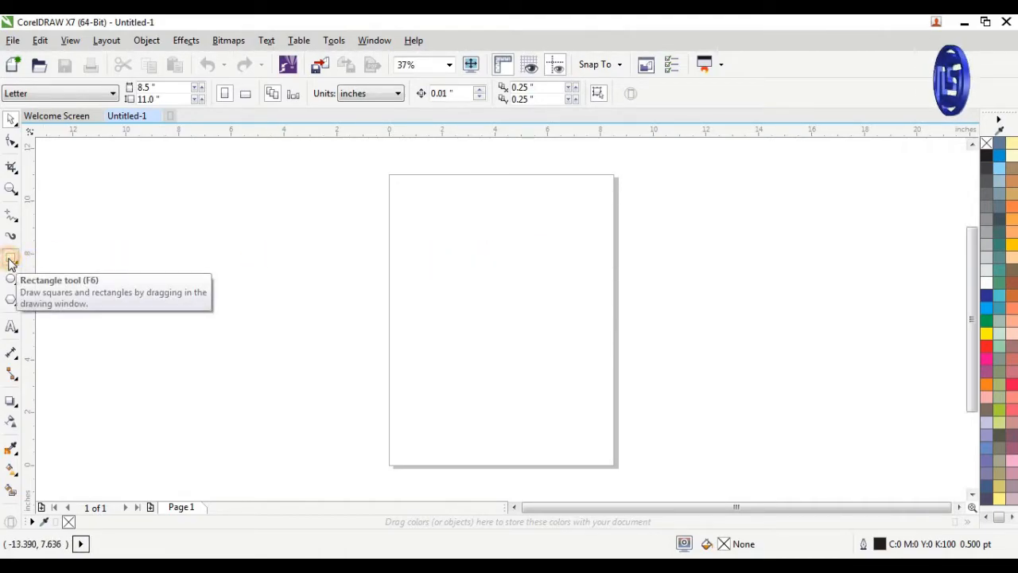
click(10, 263)
drag(458, 254, 511, 307)
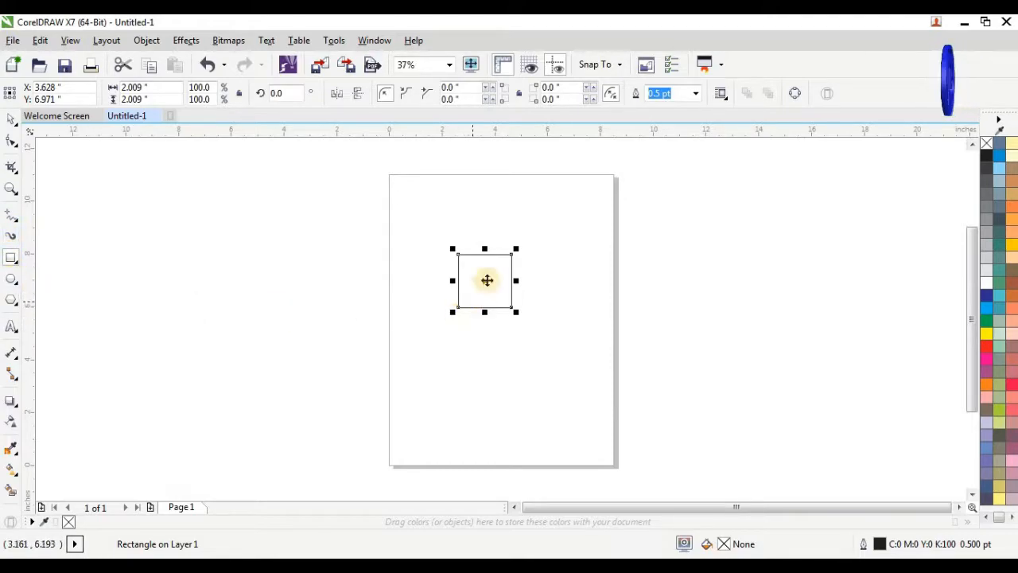
Draw a circle about 1.7 inches in diameter over the square with the Ellipse tool
scroll(493, 250, up, 3)
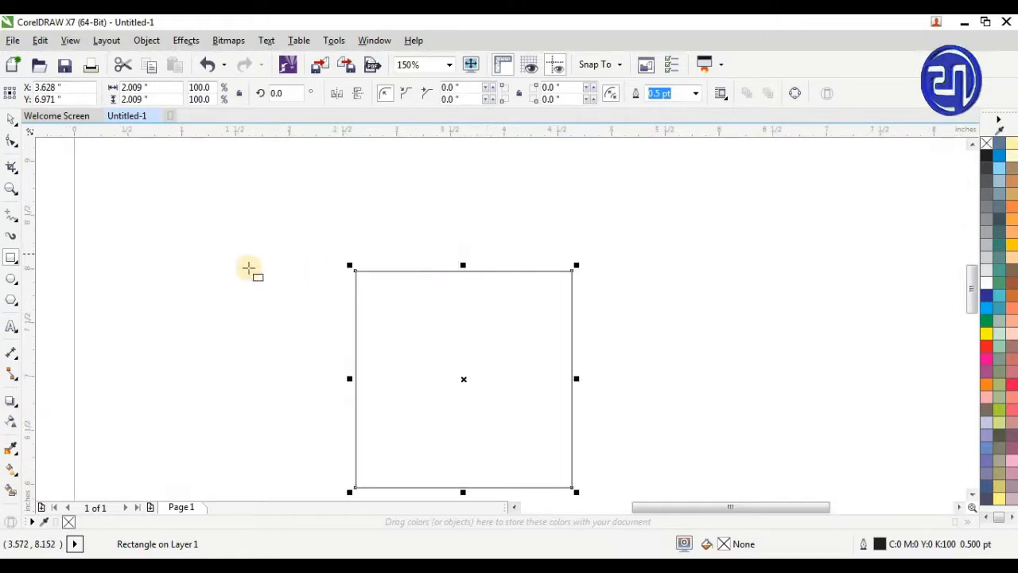
click(11, 280)
scroll(396, 298, down, 1)
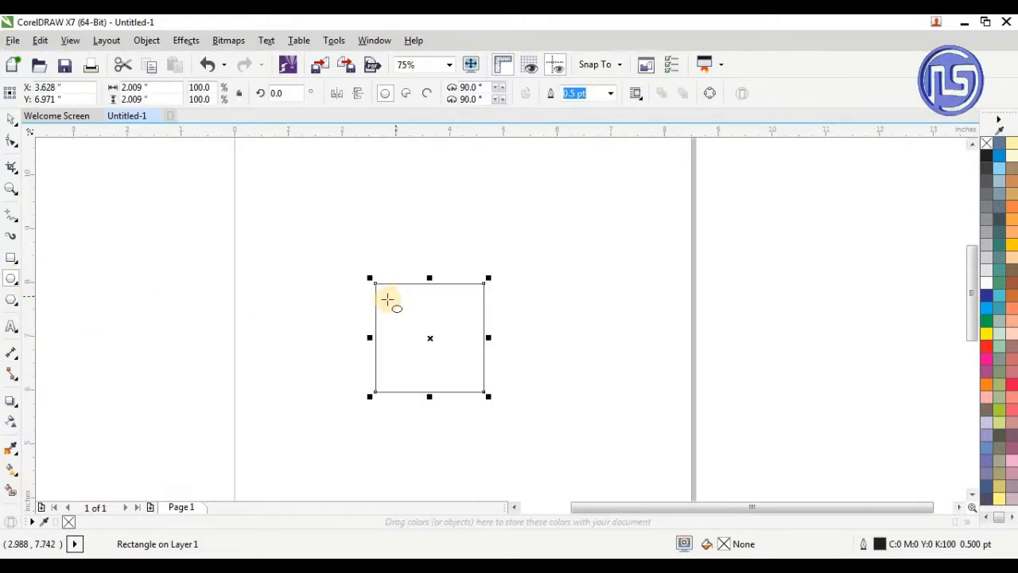
drag(393, 299, 460, 391)
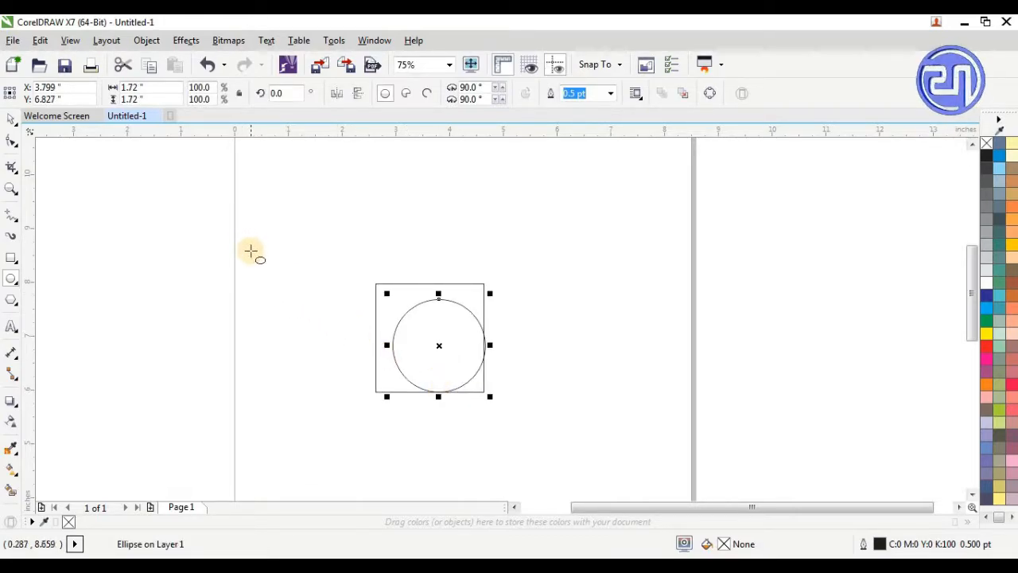
Enlarge the circle to the square's 2.009-inch width and centre the two shapes on each other
drag(386, 295, 371, 276)
click(342, 262)
click(15, 123)
click(328, 256)
click(12, 118)
drag(267, 245, 536, 415)
key(c)
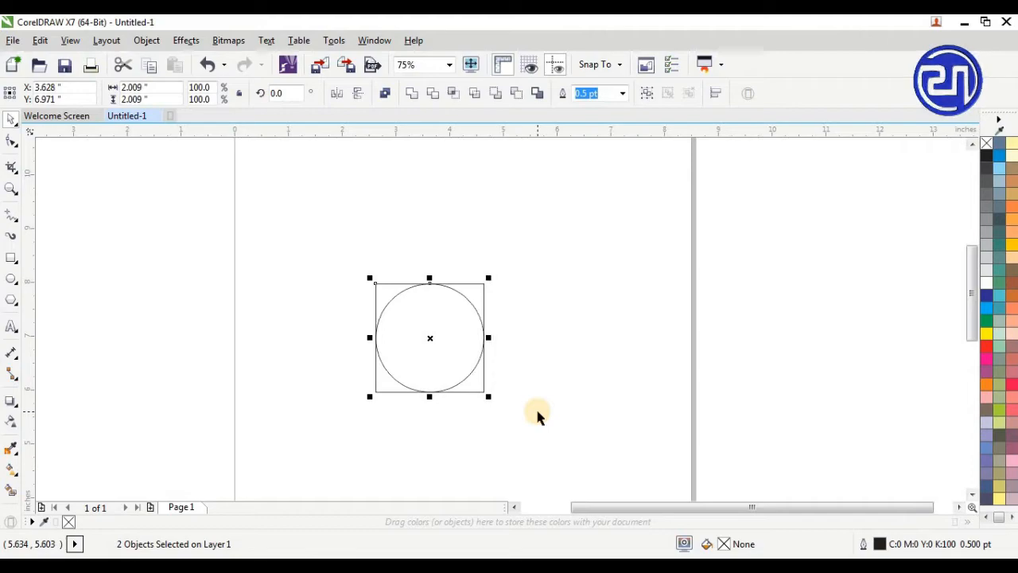
click(533, 372)
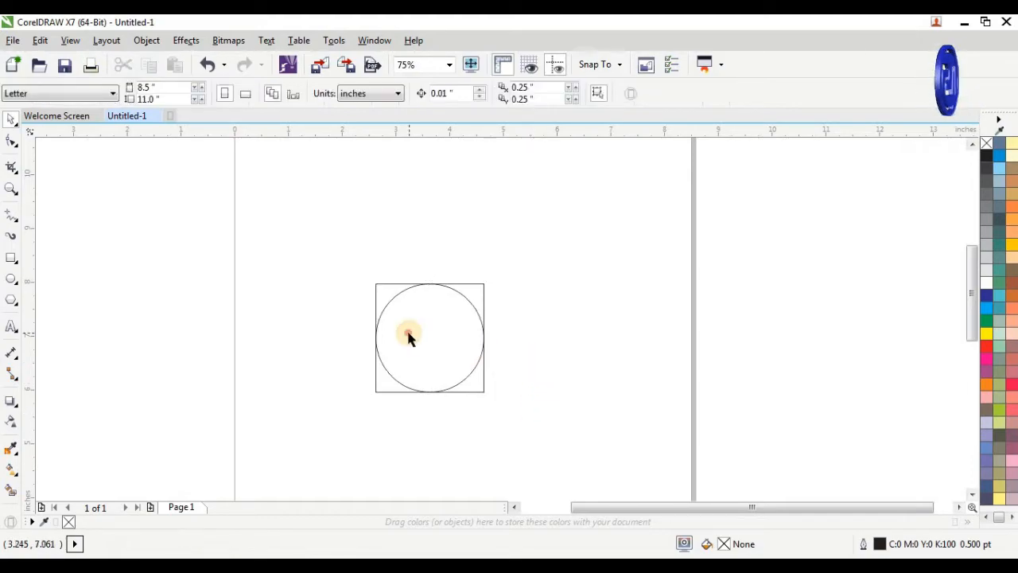
Rotate the square and the circle together by 45 degrees to form a diamond around the circle
click(409, 331)
drag(309, 244, 454, 398)
click(438, 357)
drag(366, 277, 341, 336)
drag(296, 230, 546, 436)
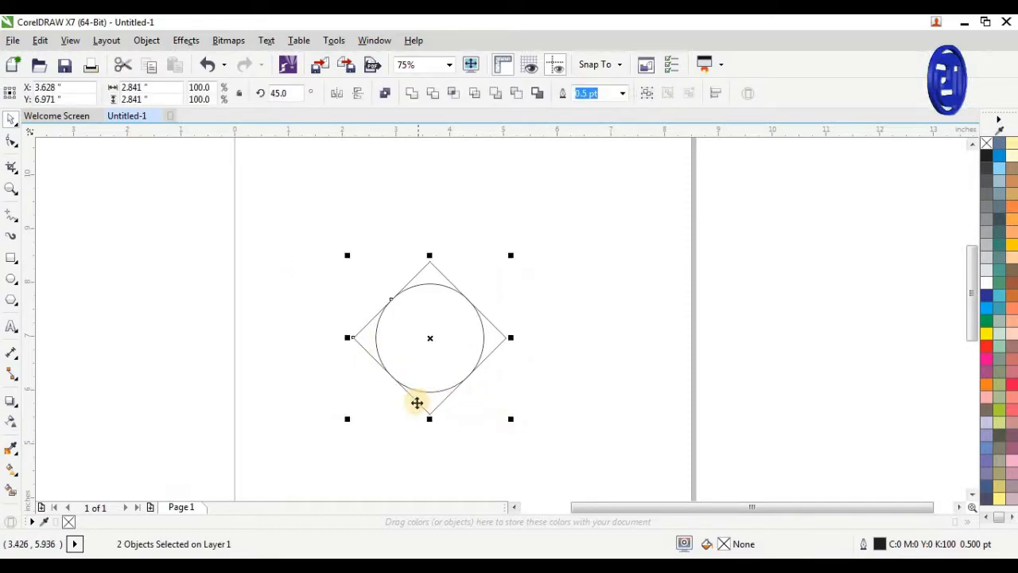
Select the circle with the Shape tool and convert it to curves
scroll(419, 403, up, 2)
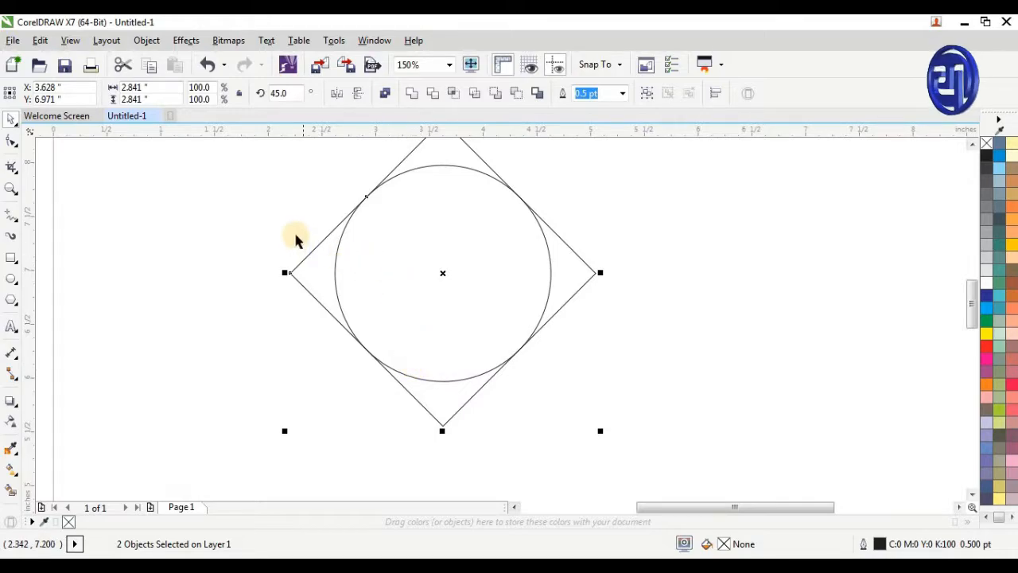
scroll(301, 232, up, 2)
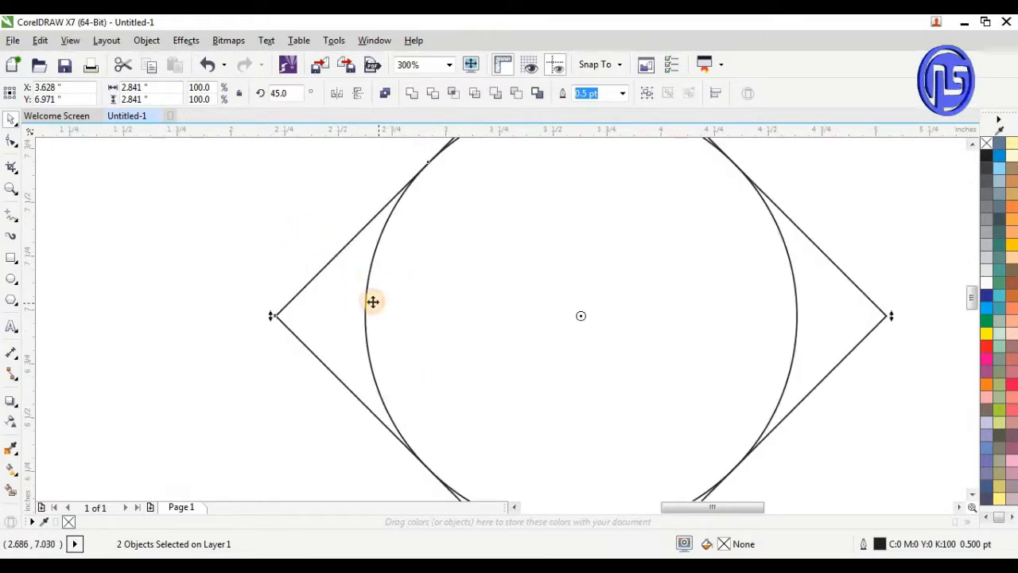
click(368, 299)
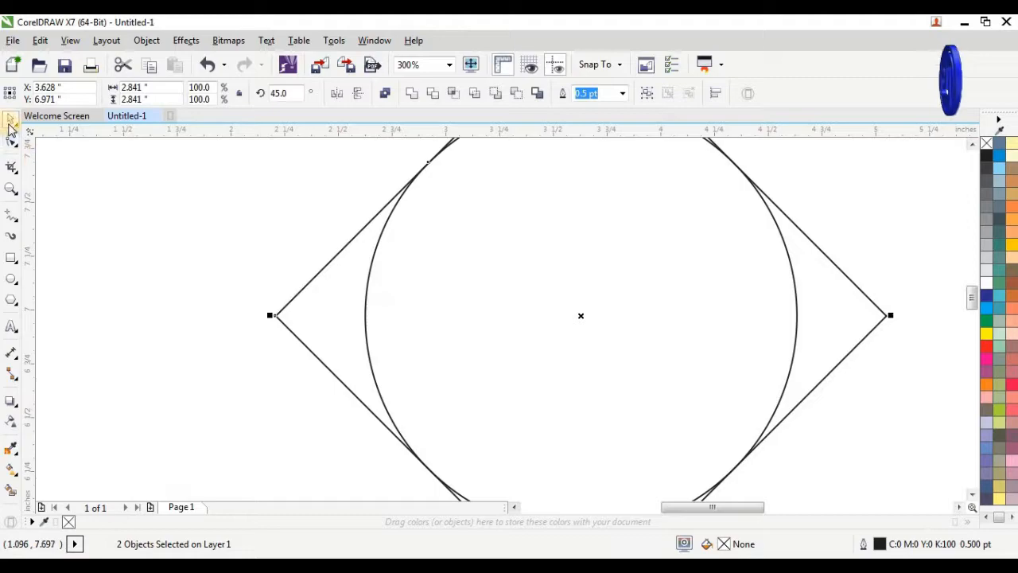
click(15, 145)
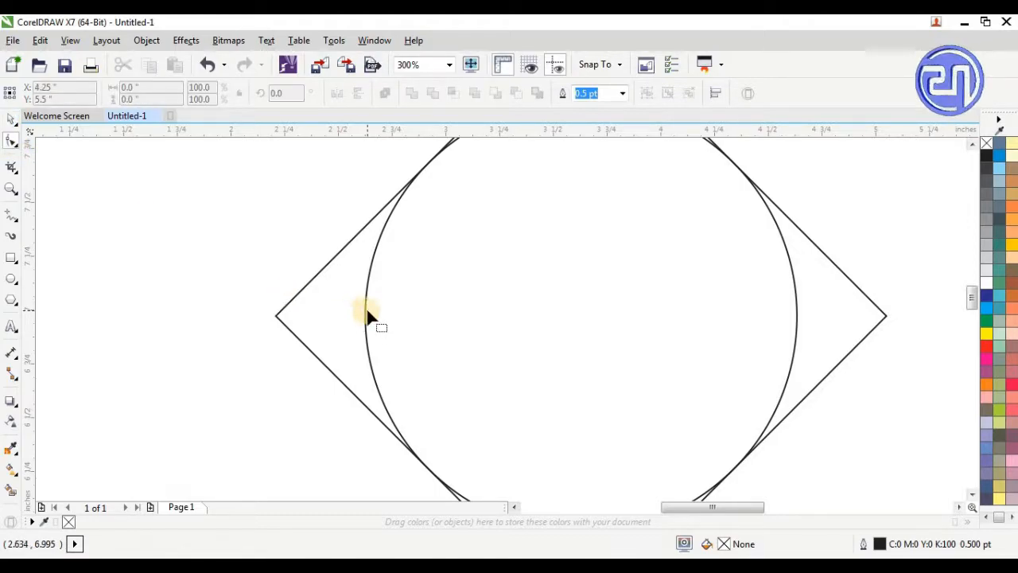
click(365, 311)
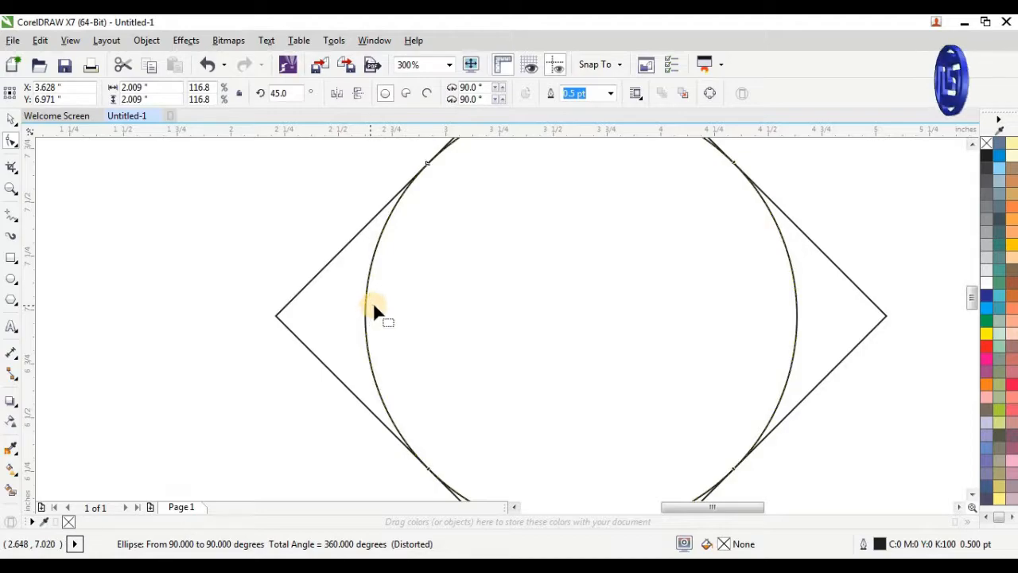
key(ctrl+q)
Add a node at the circle's lowest point and pull it down to the diamond's bottom corner
scroll(378, 281, down, 2)
scroll(436, 405, up, 2)
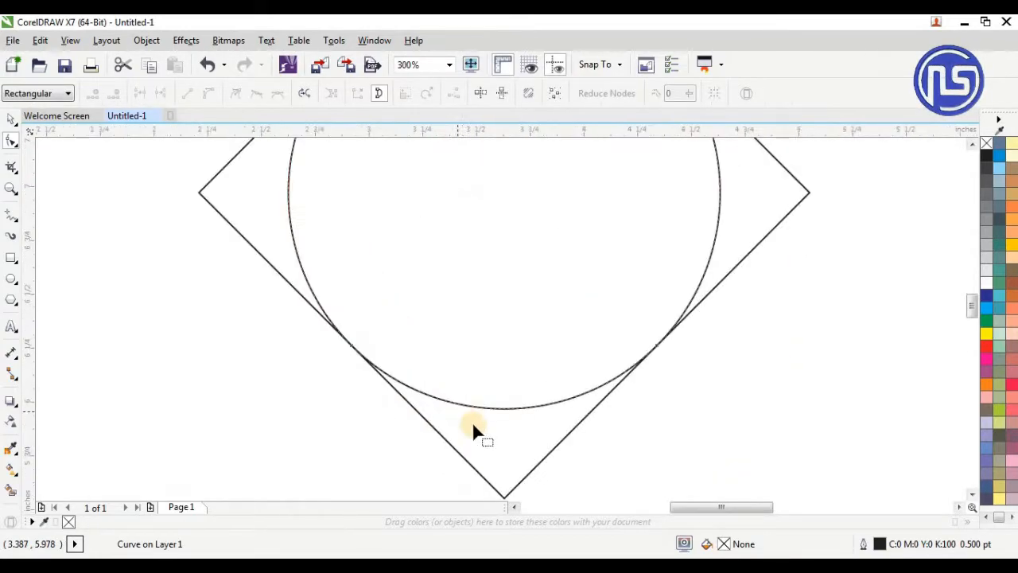
click(500, 404)
double_click(499, 404)
drag(500, 404, 504, 498)
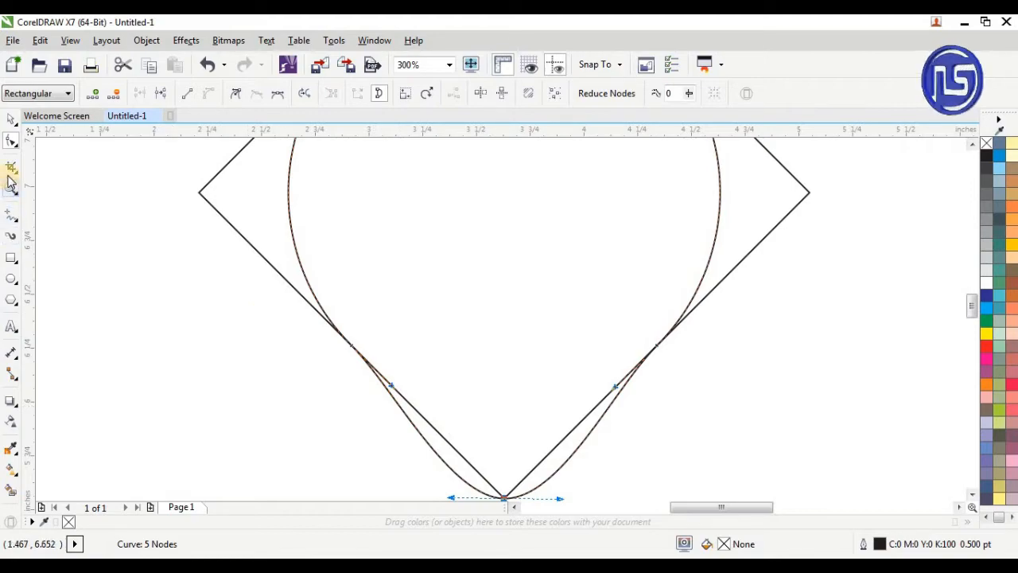
Straighten both curve segments that meet at the new bottom node so they follow the diamond's lower edges
scroll(233, 244, down, 1)
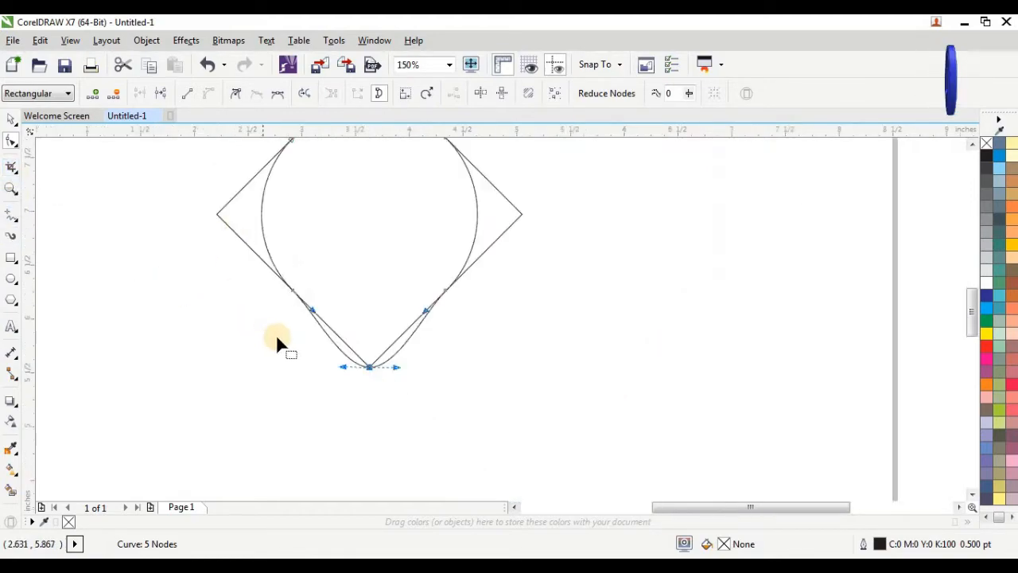
drag(282, 334, 387, 401)
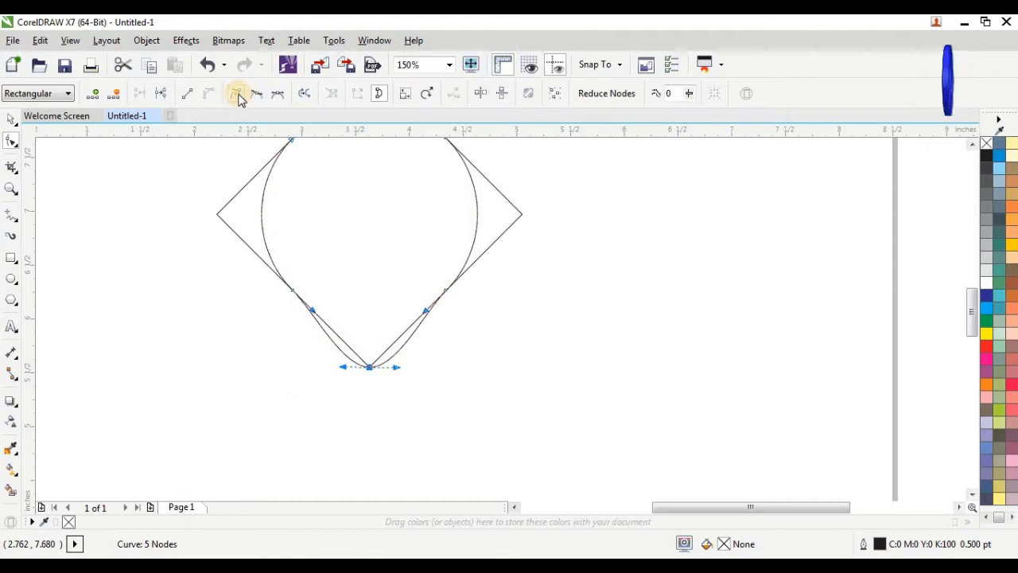
click(187, 93)
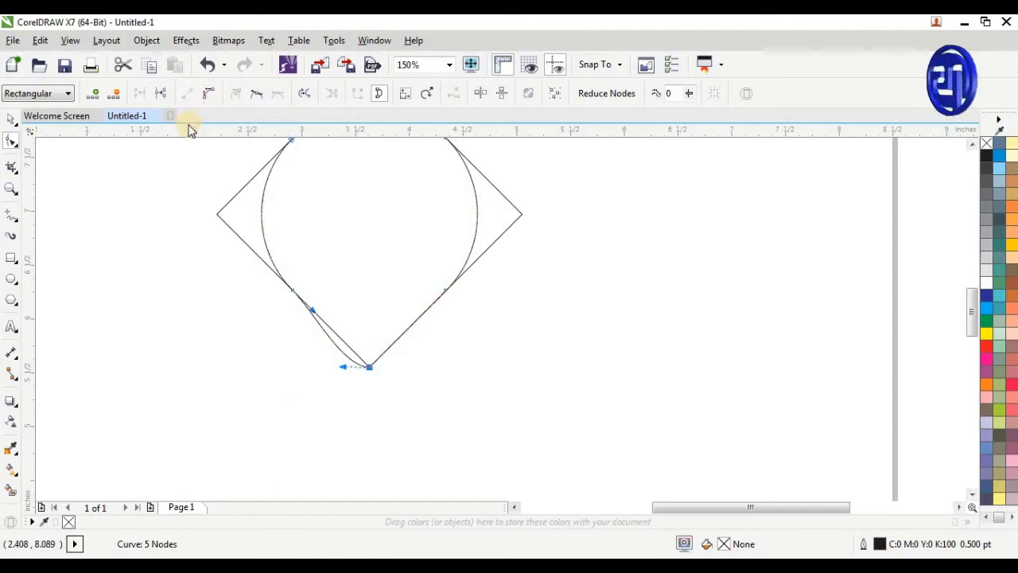
click(306, 365)
drag(385, 285, 343, 382)
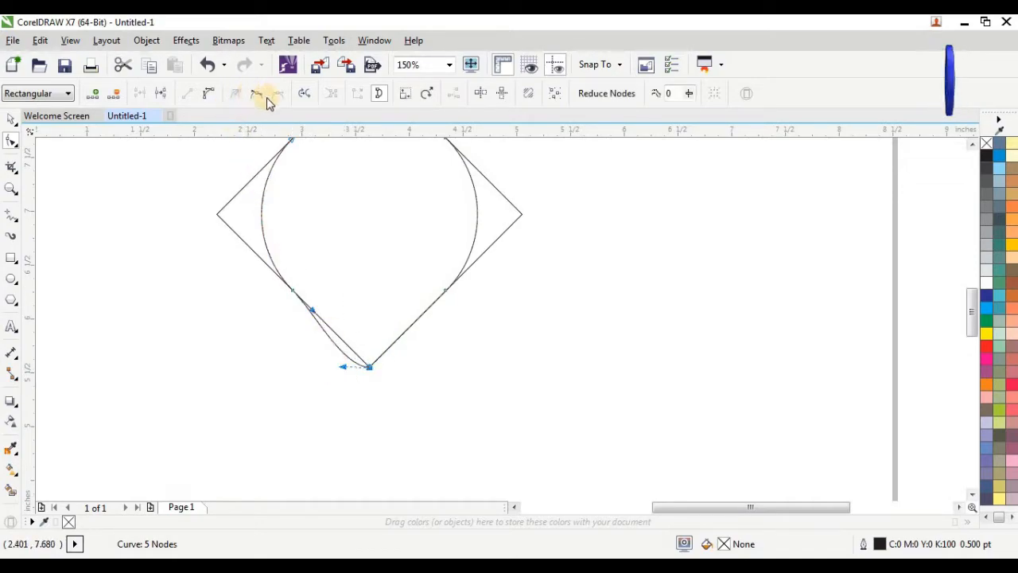
click(211, 96)
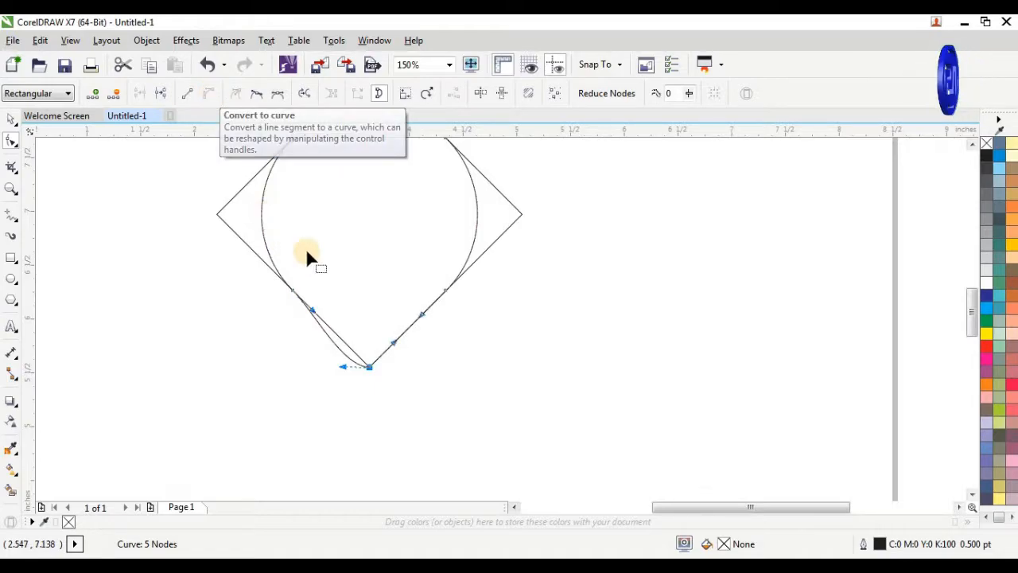
click(304, 315)
drag(303, 314, 275, 326)
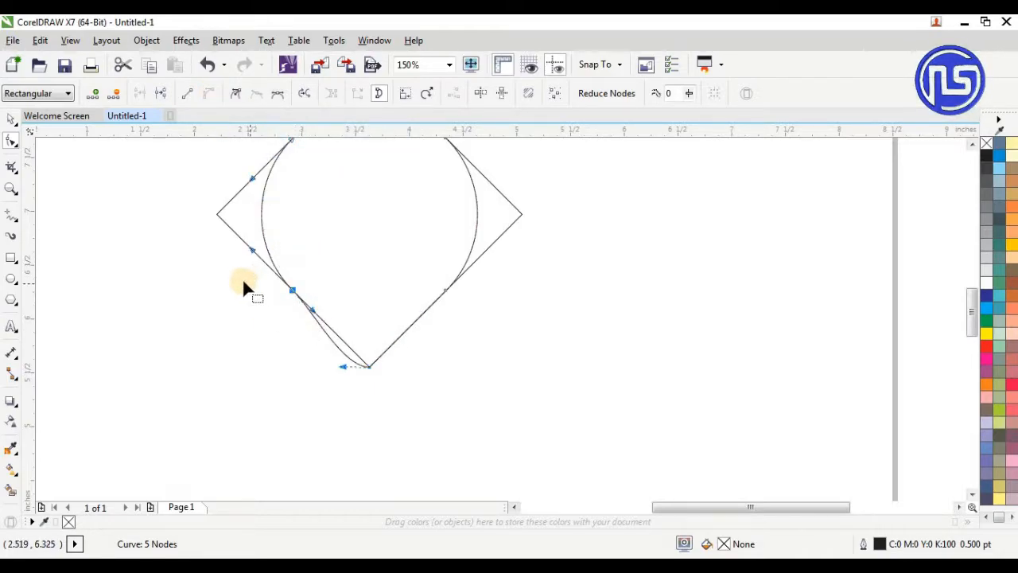
click(187, 94)
click(260, 340)
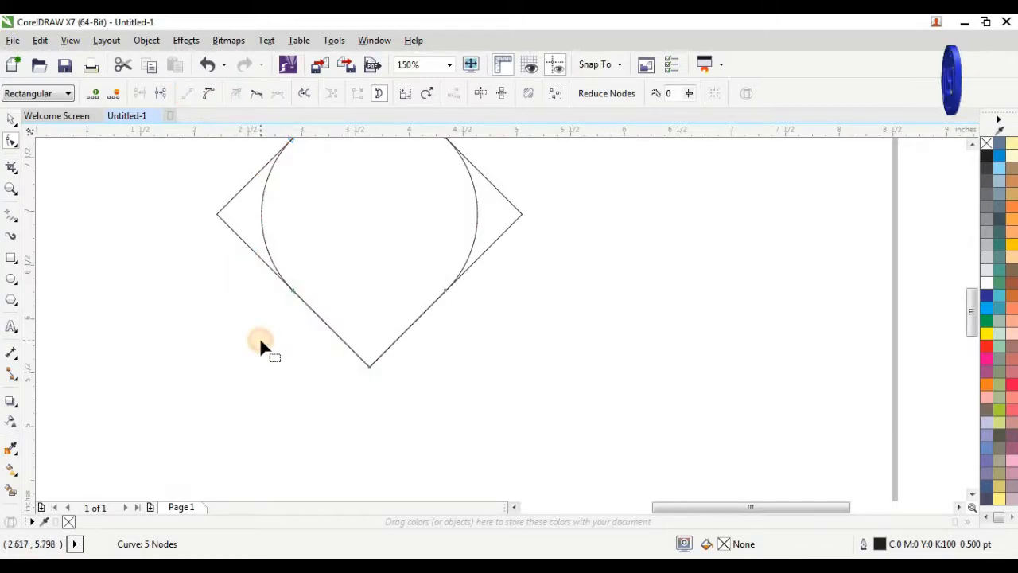
Flip the diamond vertically downward so it sits directly below the teardrop's pointed tip
click(11, 120)
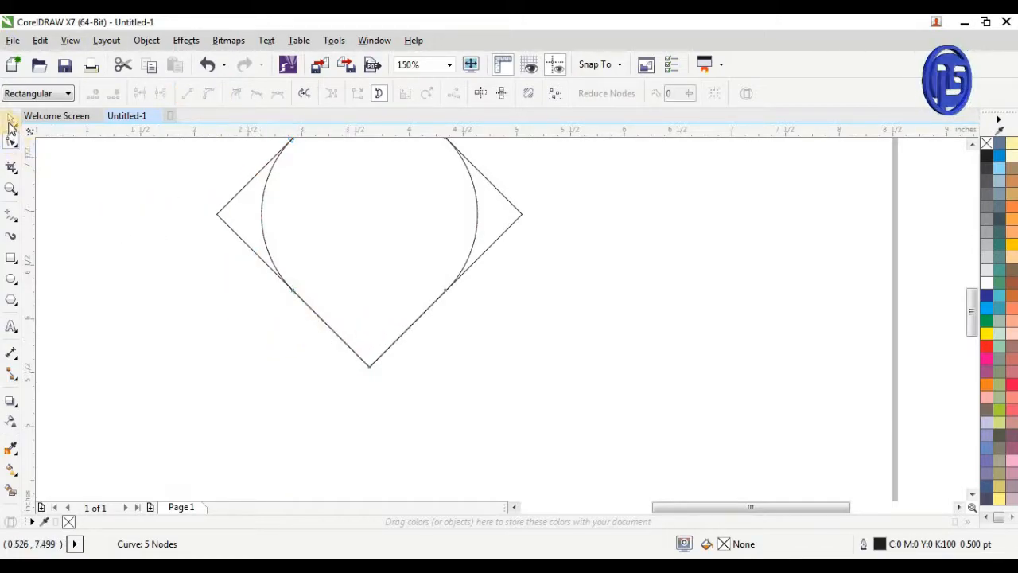
click(195, 259)
click(236, 228)
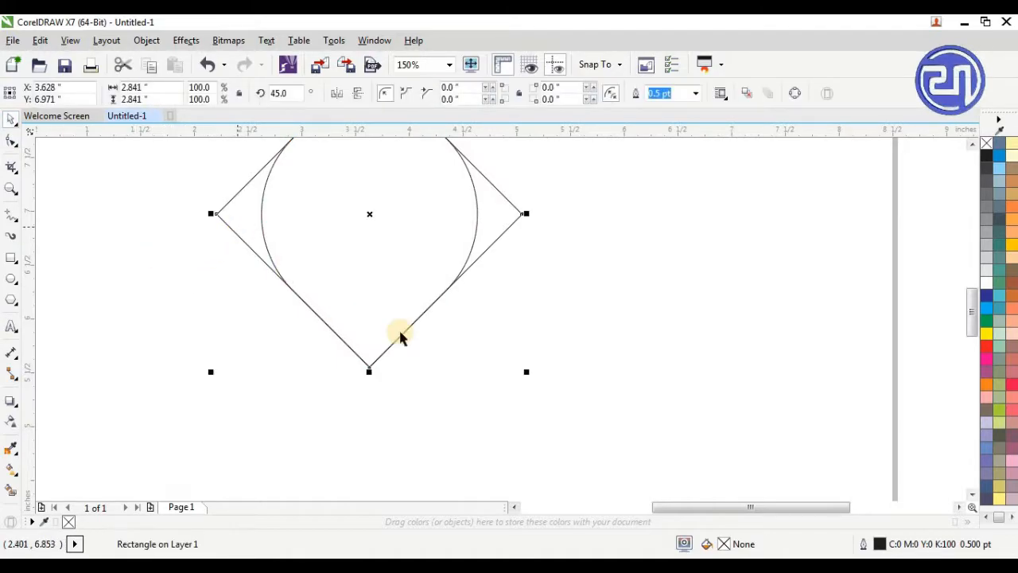
scroll(466, 353, down, 2)
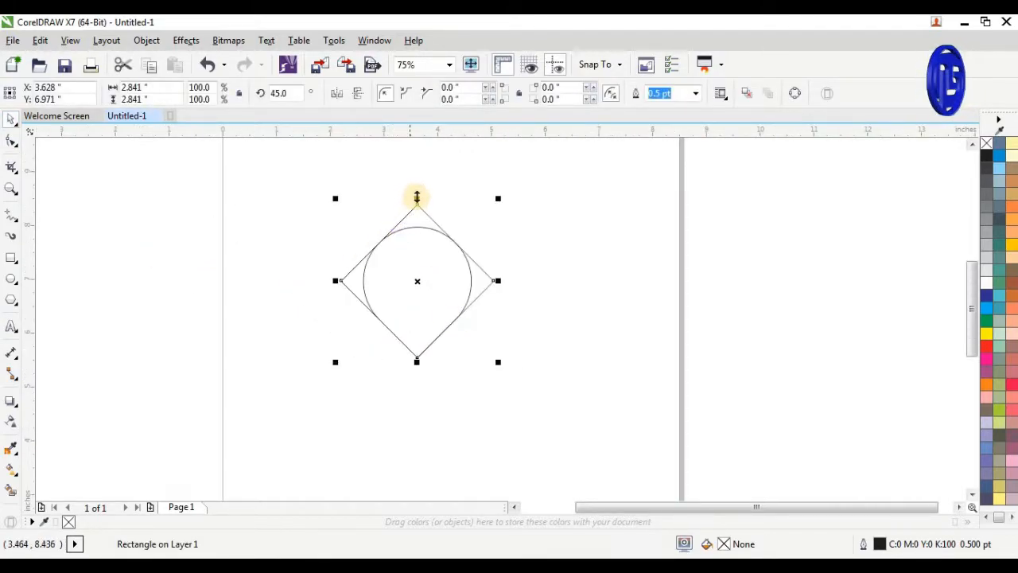
drag(417, 197, 428, 366)
Scale the lower diamond up proportionally to about 4.16 inches across
click(429, 237)
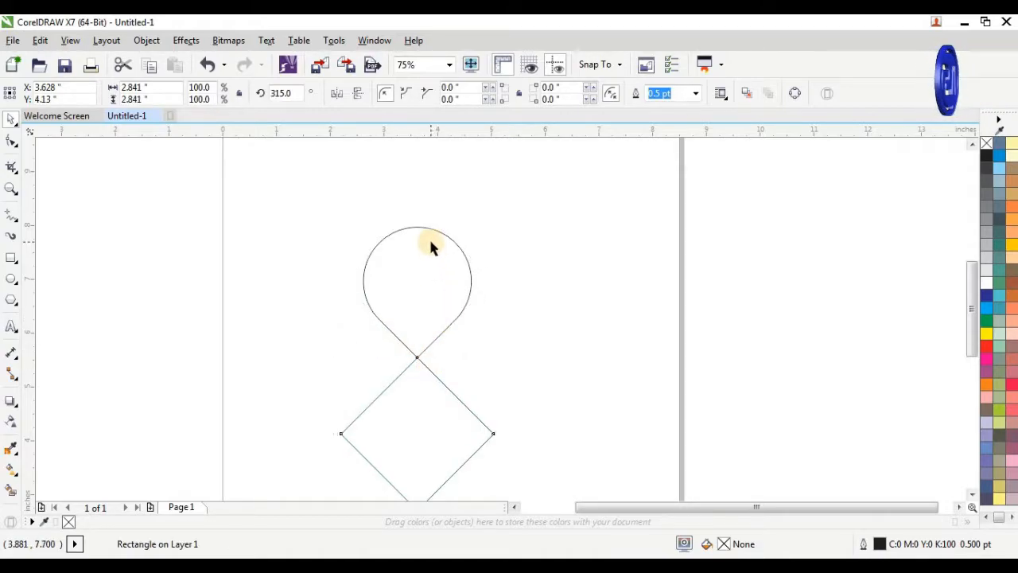
scroll(429, 237, down, 2)
click(432, 350)
scroll(405, 391, up, 2)
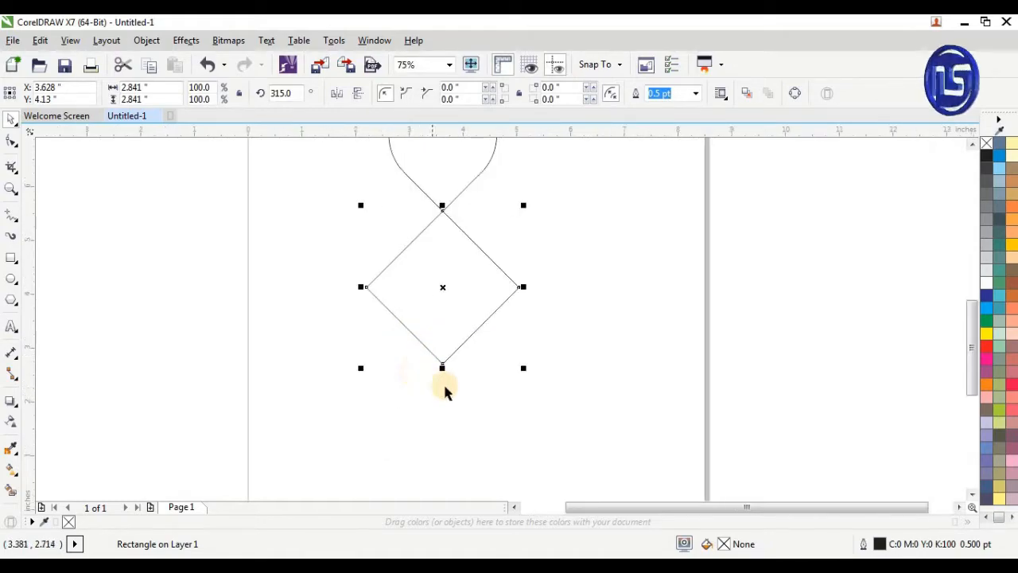
scroll(443, 382, down, 2)
scroll(413, 337, up, 2)
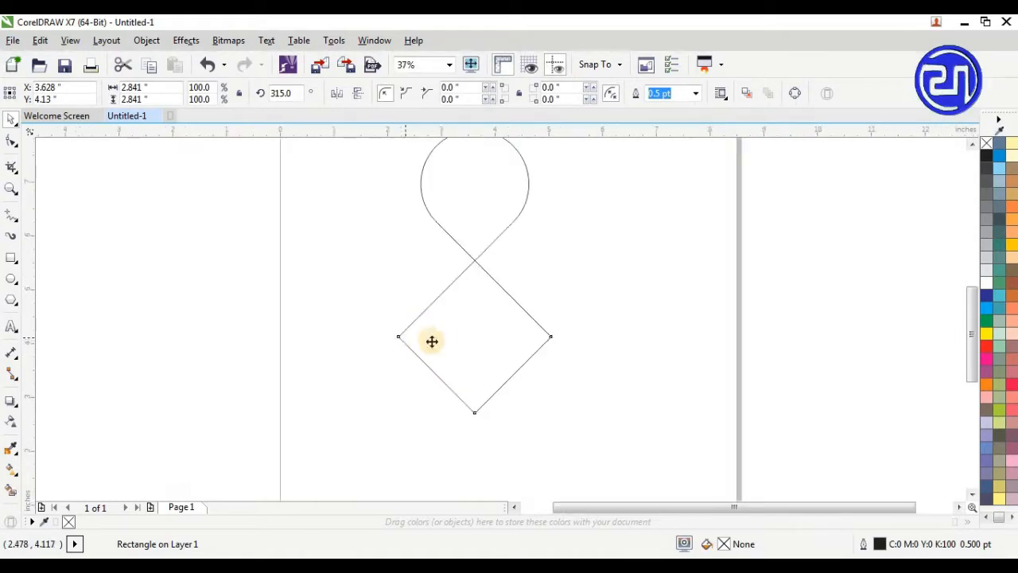
drag(554, 421, 626, 489)
Move the enlarged diamond so its top corner meets the teardrop's bottom tip, centred near X 3.627 and Y 3.473 inches
drag(542, 397, 523, 392)
scroll(484, 254, up, 8)
drag(595, 344, 324, 405)
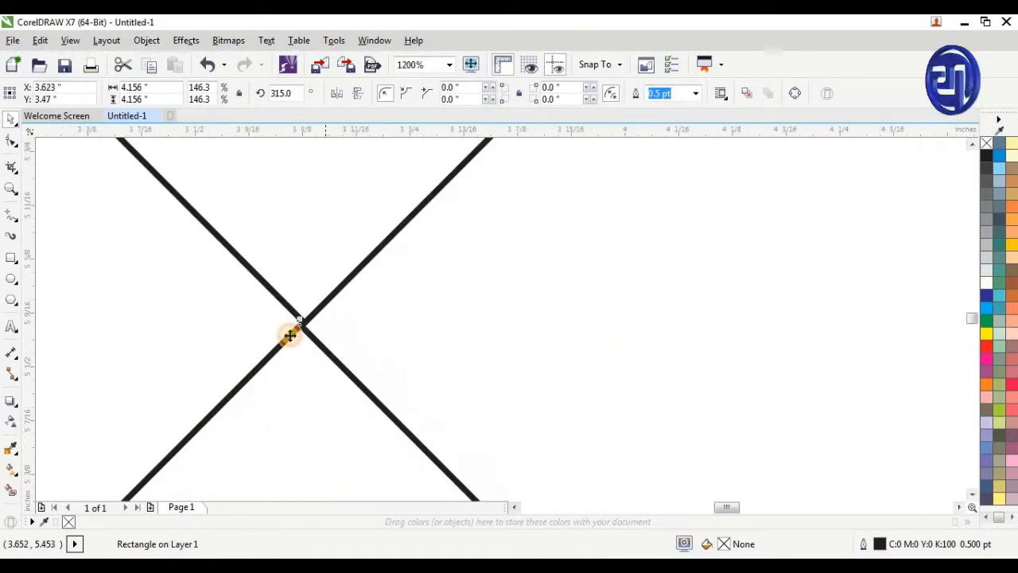
scroll(290, 336, up, 3)
scroll(418, 326, up, 9)
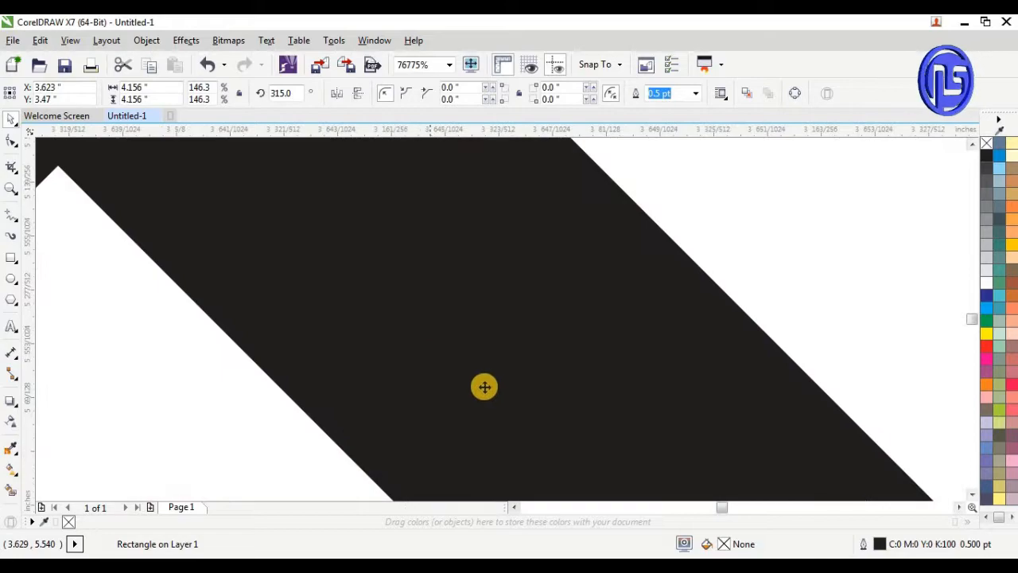
scroll(484, 387, down, 6)
drag(457, 352, 486, 336)
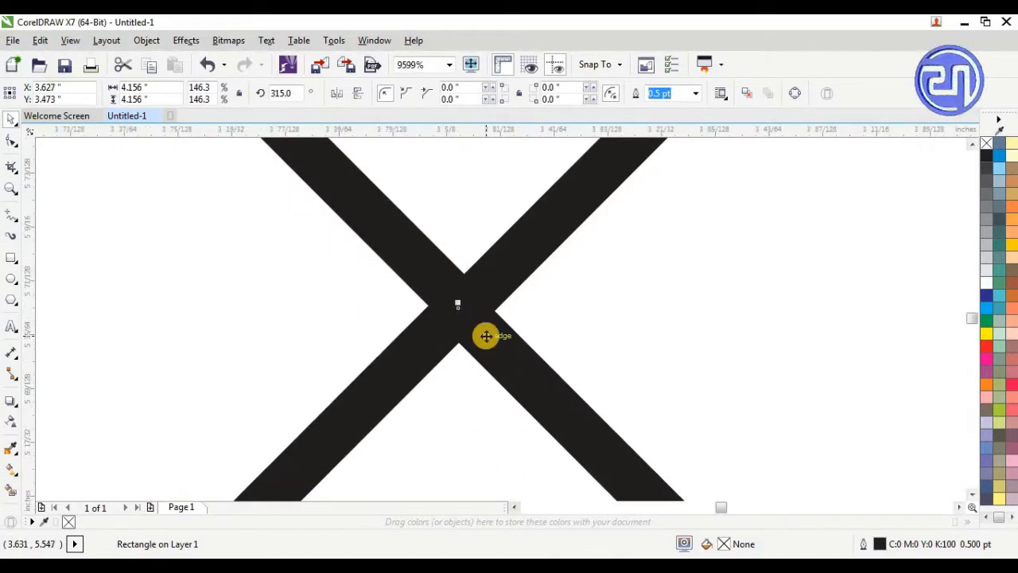
Nudge the teardrop so its bottom tip lines up with the top corner of the diamond
scroll(470, 327, up, 4)
click(469, 321)
drag(470, 321, 462, 335)
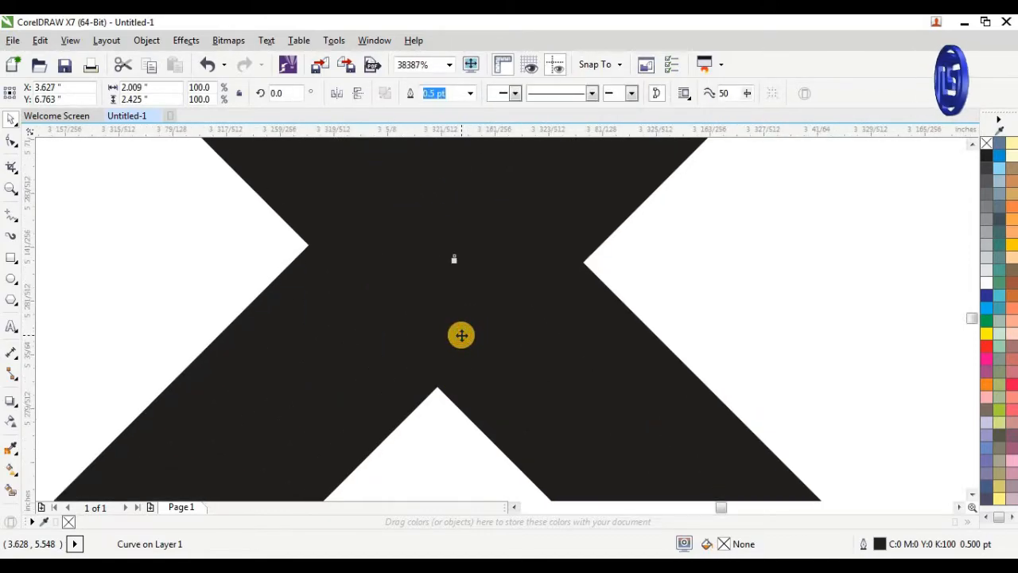
scroll(462, 335, down, 4)
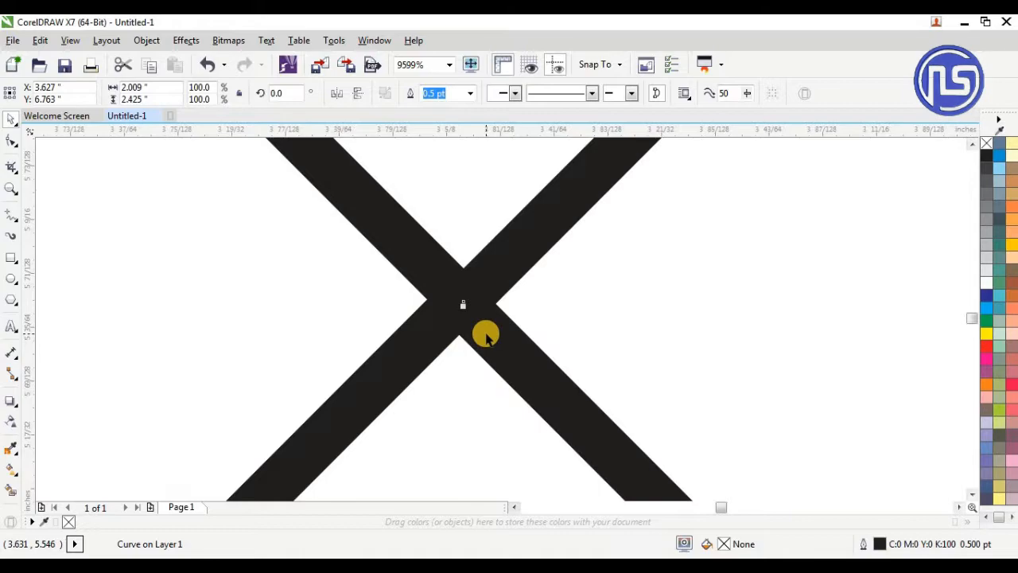
scroll(486, 335, up, 4)
click(495, 334)
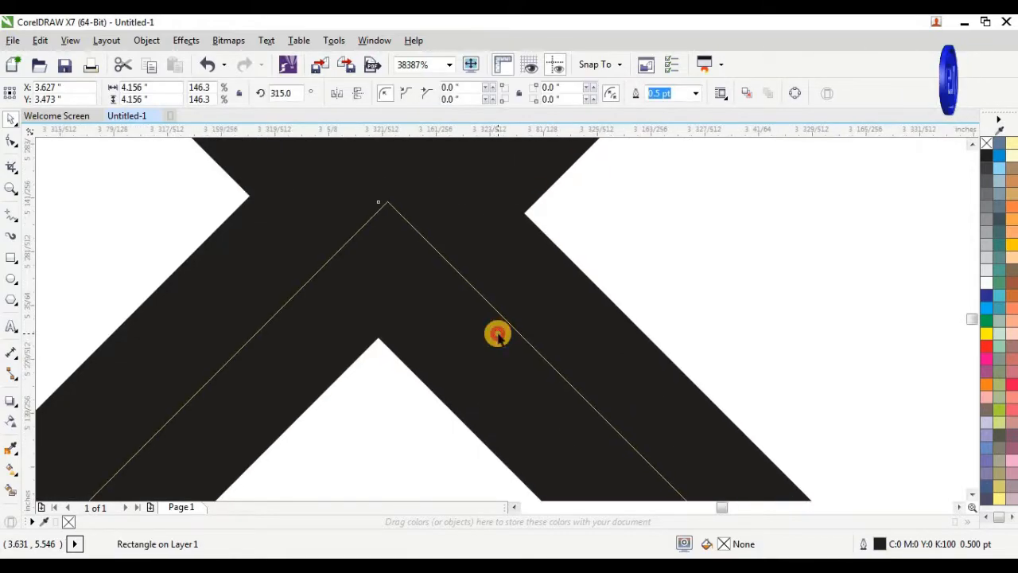
scroll(495, 334, down, 8)
scroll(466, 262, down, 2)
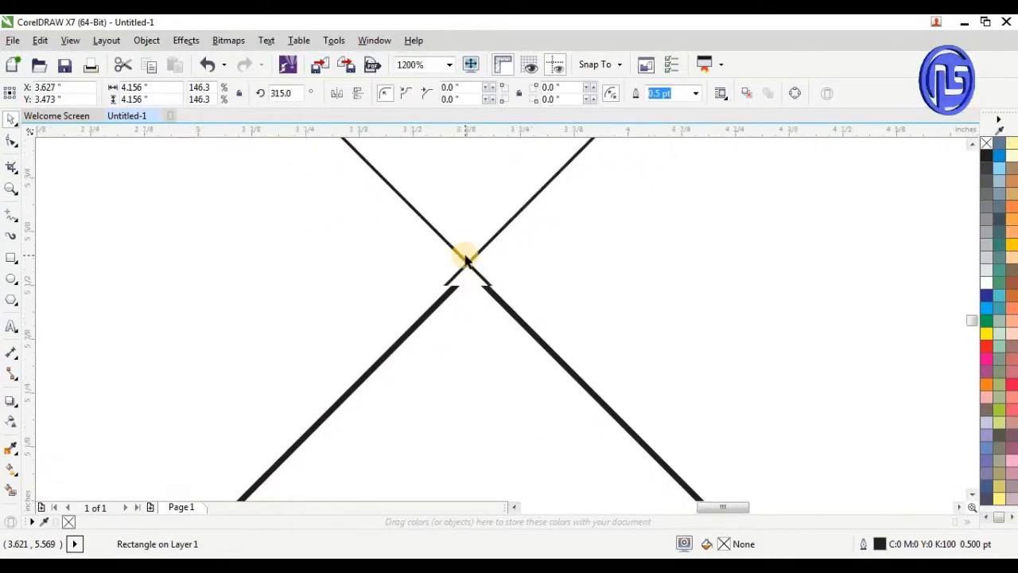
scroll(465, 260, down, 5)
scroll(461, 259, down, 1)
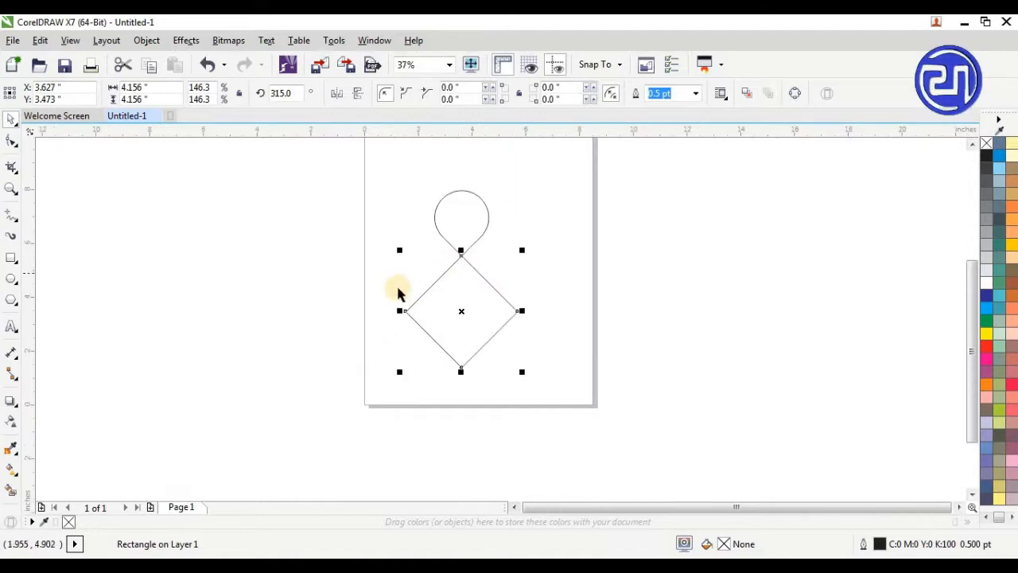
Draw a rectangle about 4.13 by 2.65 inches spanning the diamond's left and right corners and extending below its bottom corner
scroll(450, 350, up, 1)
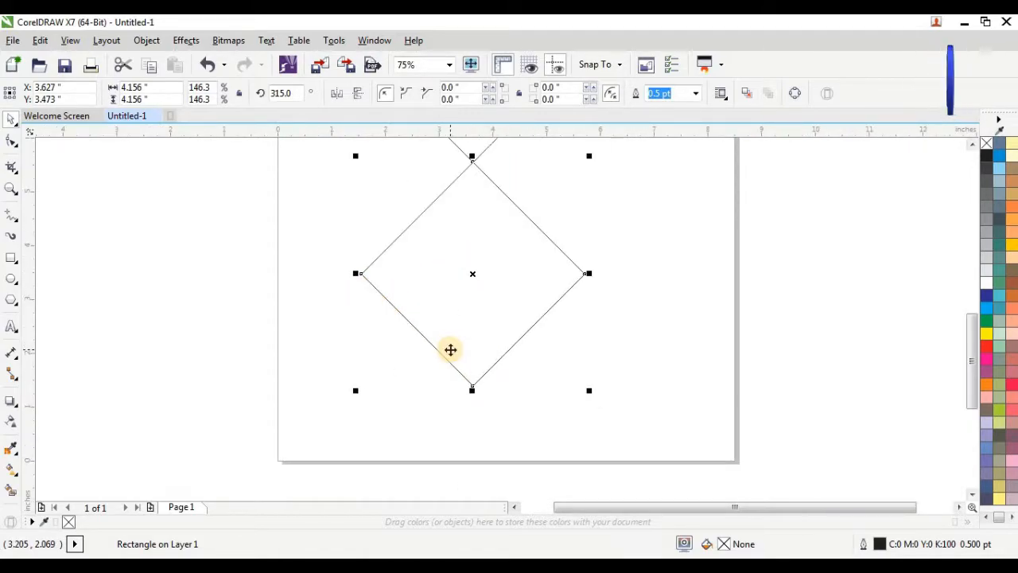
click(11, 260)
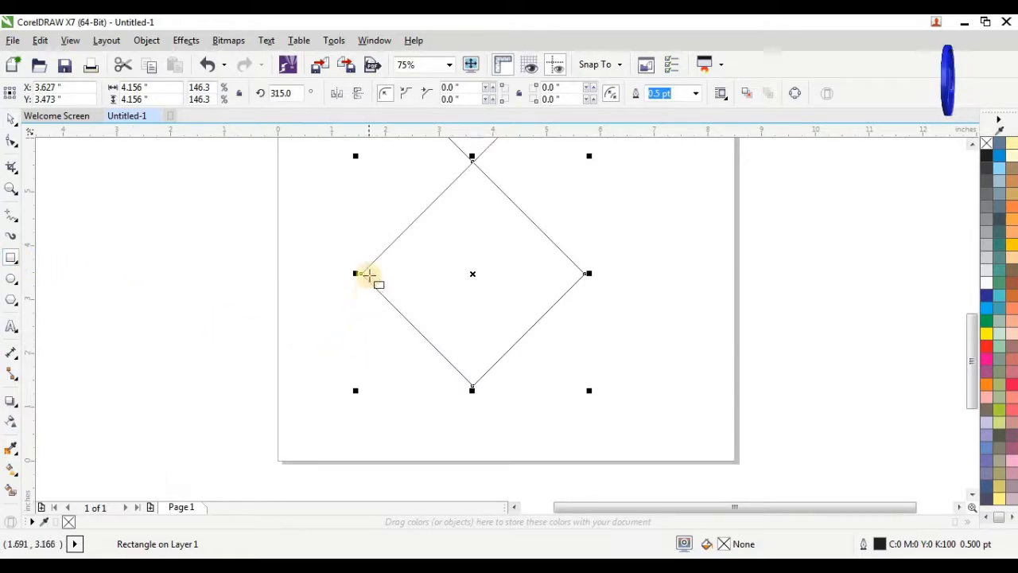
drag(360, 276, 572, 412)
drag(580, 414, 584, 416)
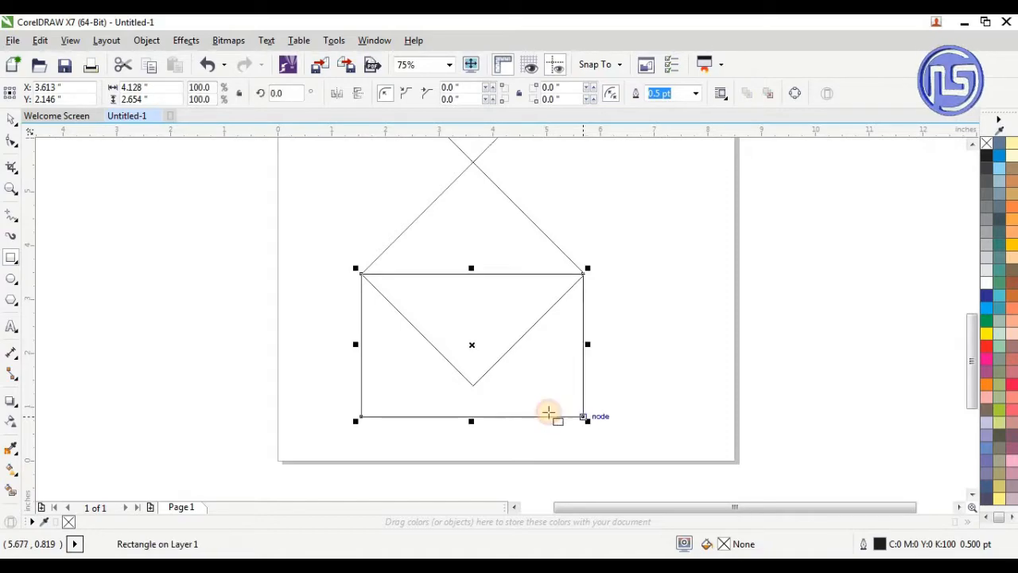
Weld the diamond and the rectangle into a single house-shaped outline
click(13, 121)
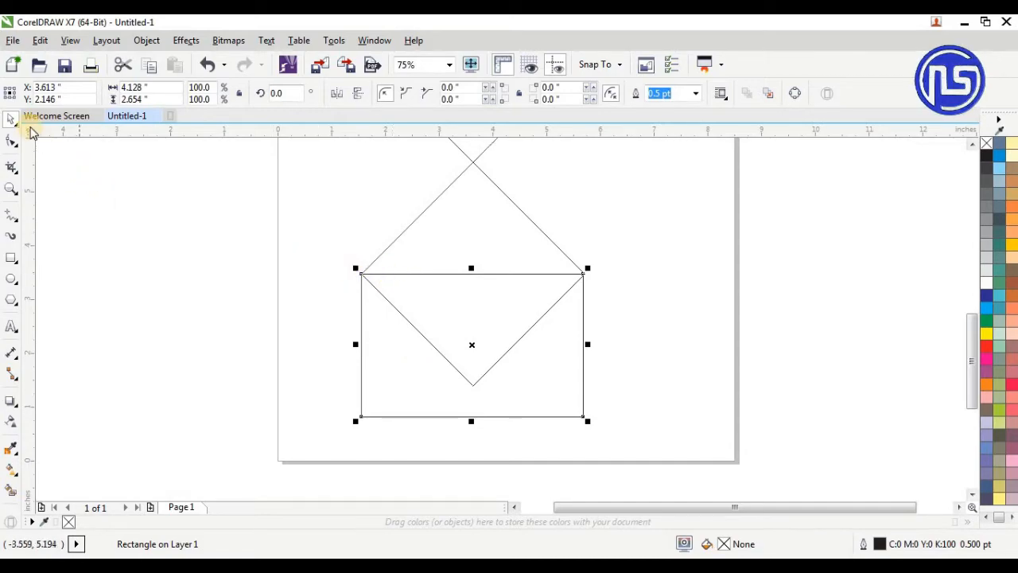
shift+click(445, 245)
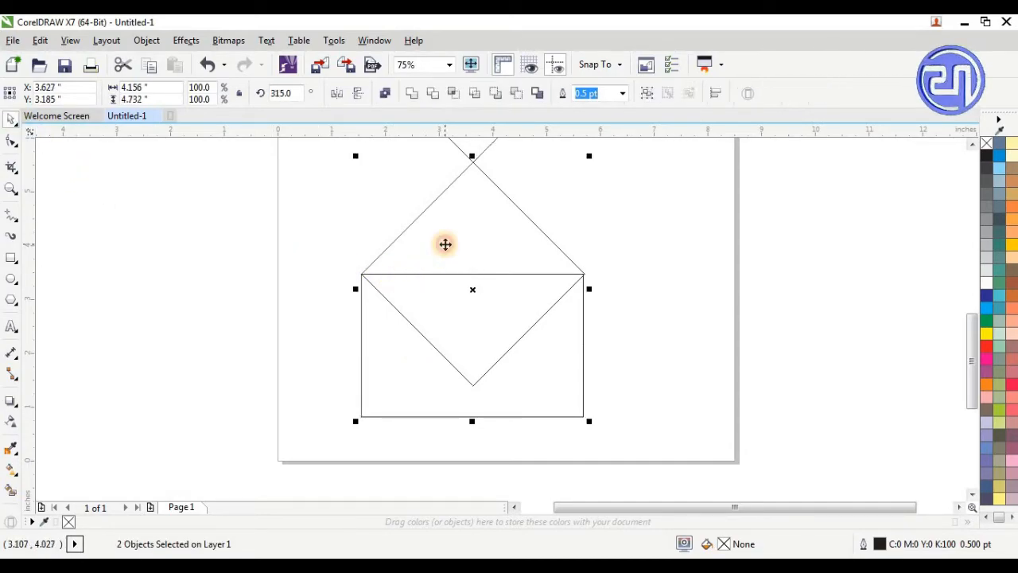
click(415, 94)
click(593, 242)
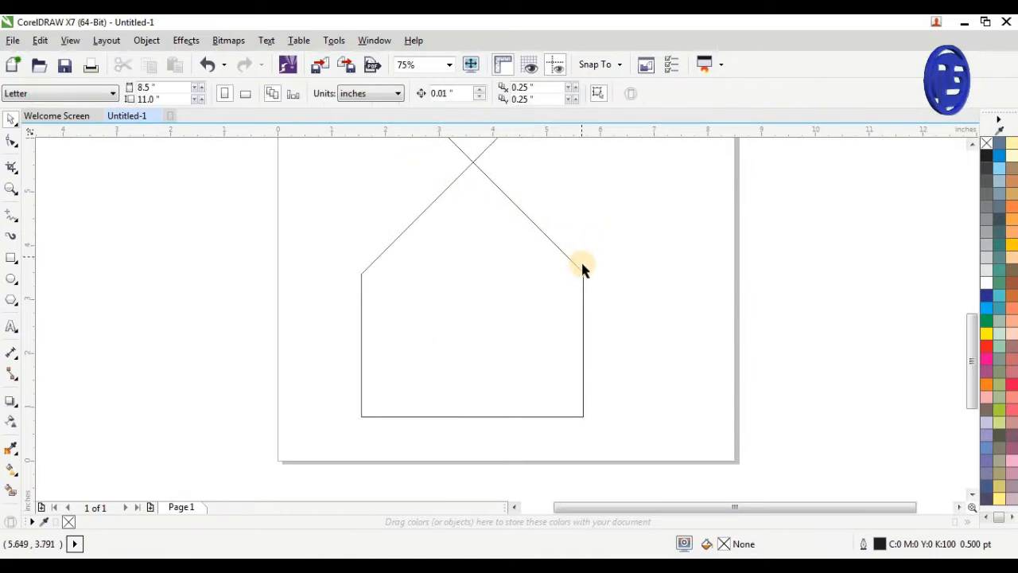
Delete the stray node beside the right shoulder corner of the house-shaped outline
scroll(583, 269, up, 7)
click(545, 287)
key(F10)
drag(514, 282, 551, 325)
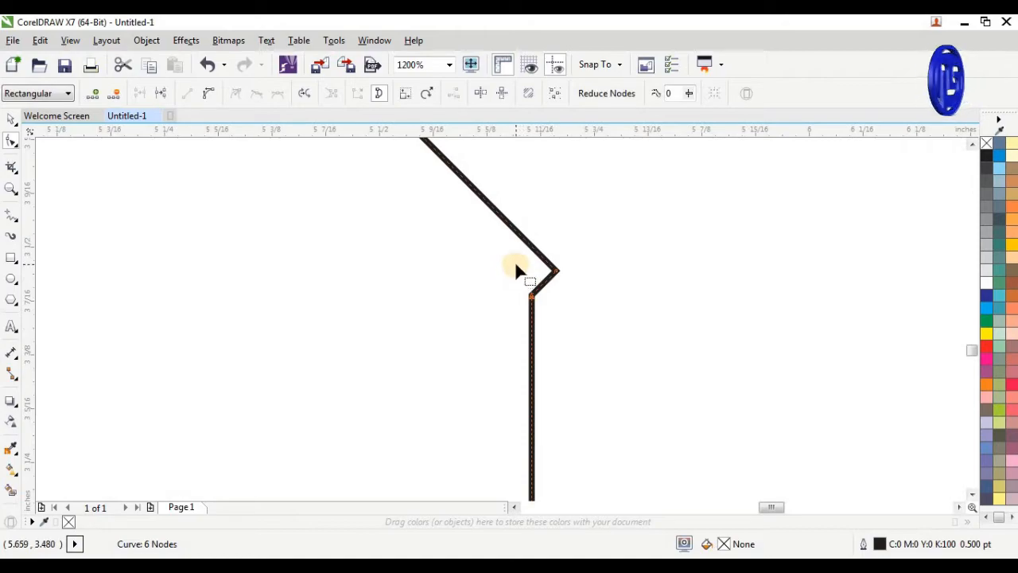
key(Delete)
scroll(589, 238, down, 3)
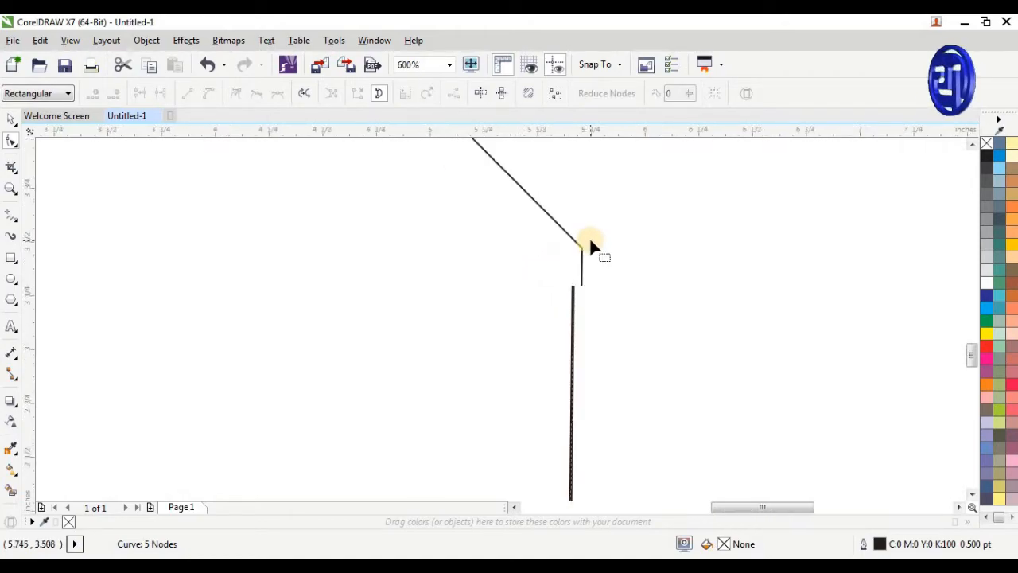
Open the bottom of the outline by adding a node mid-edge, breaking the curve there and deleting the loose end nodes
scroll(608, 274, down, 2)
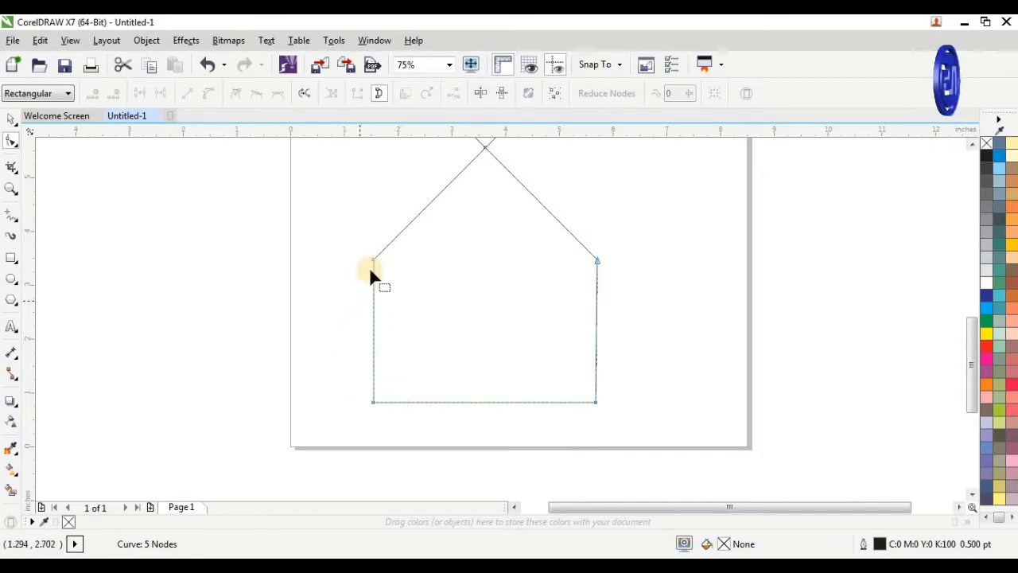
scroll(369, 263, up, 4)
scroll(438, 296, up, 1)
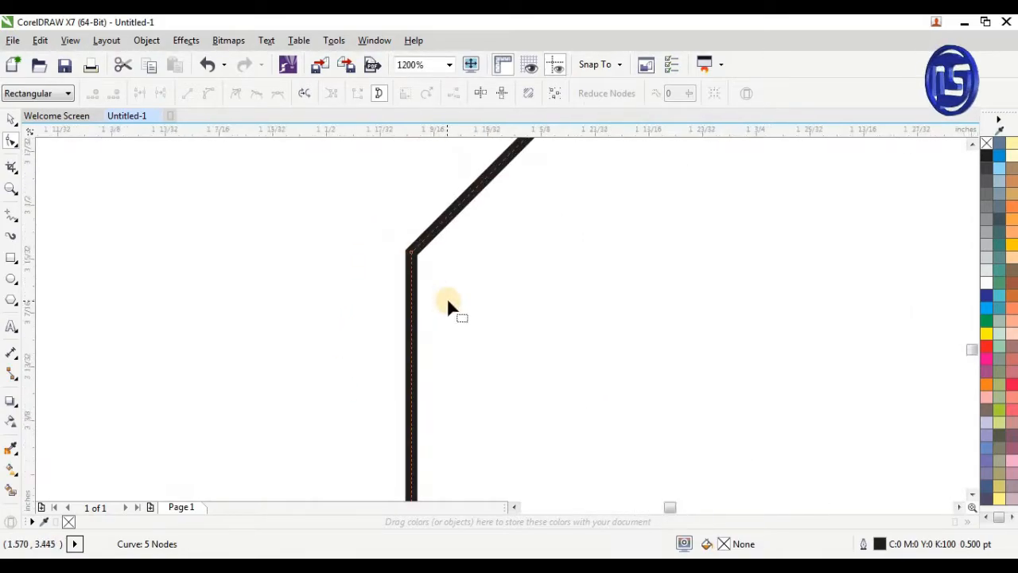
scroll(418, 256, up, 2)
scroll(362, 253, down, 4)
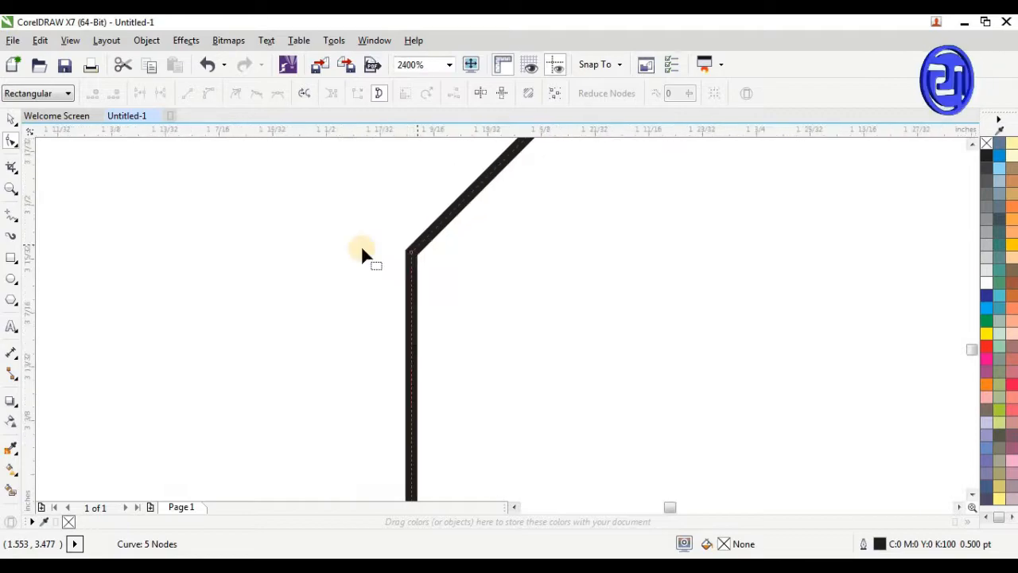
scroll(362, 253, down, 3)
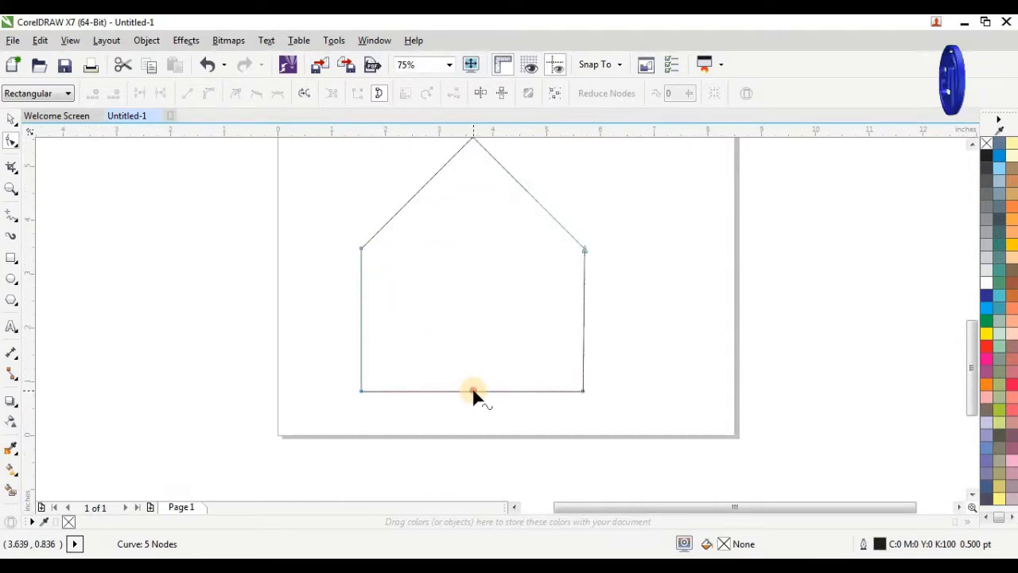
double_click(473, 390)
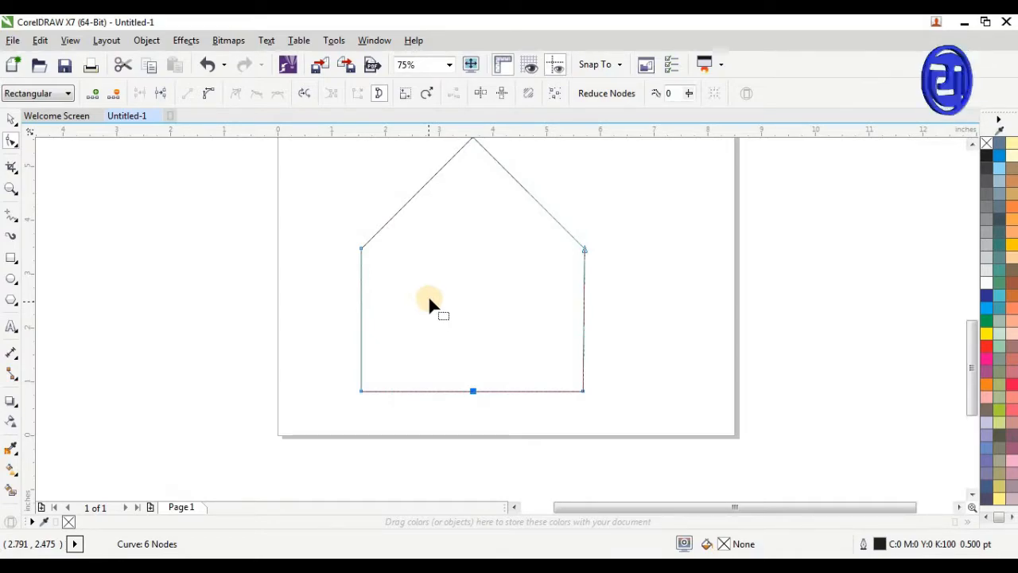
click(166, 96)
drag(444, 377, 485, 403)
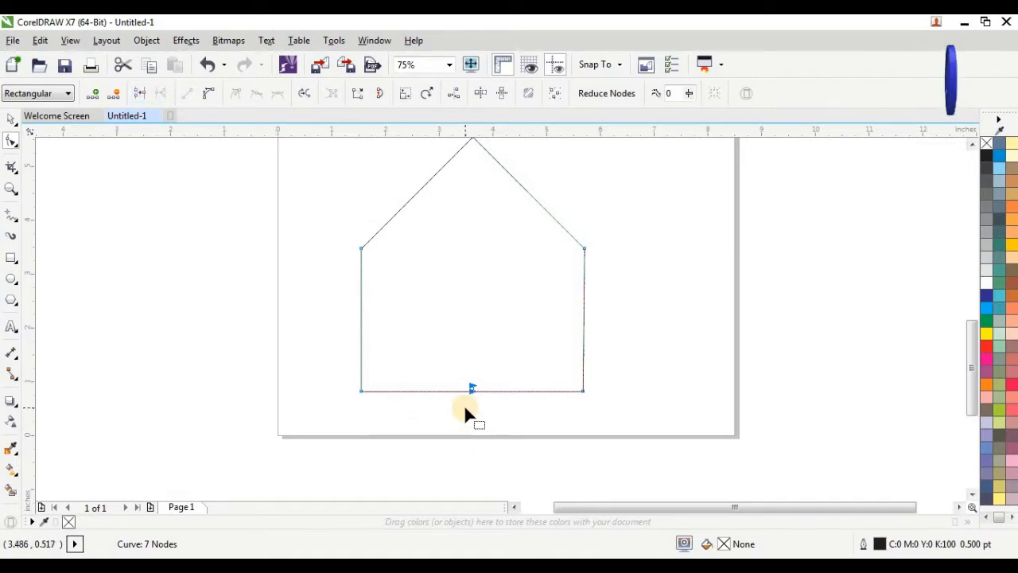
key(Delete)
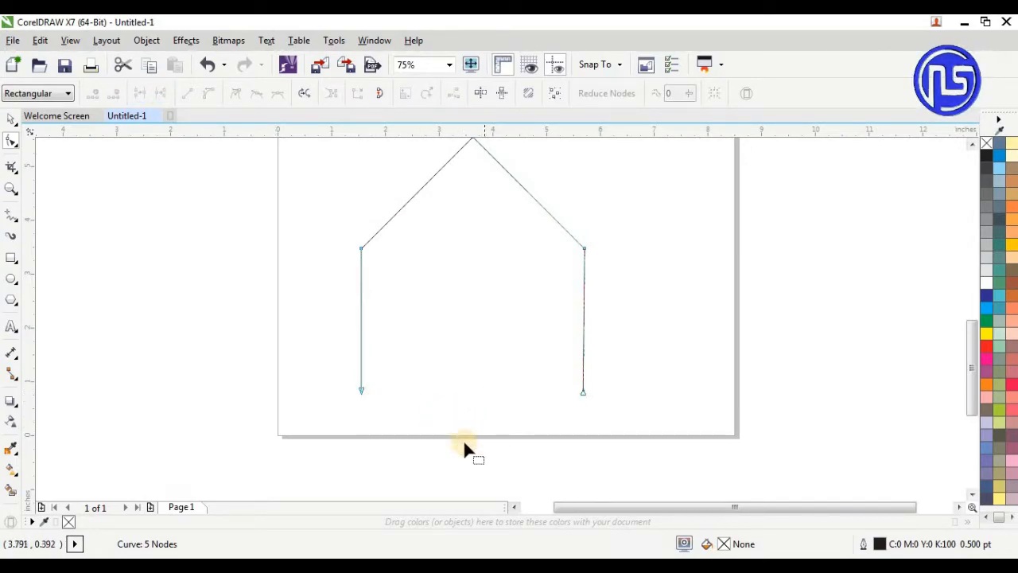
Rotate the teardrop and open outline together 90° counterclockwise and scale them down proportionally to about 2.54 by 1.48 inches
scroll(464, 446, down, 1)
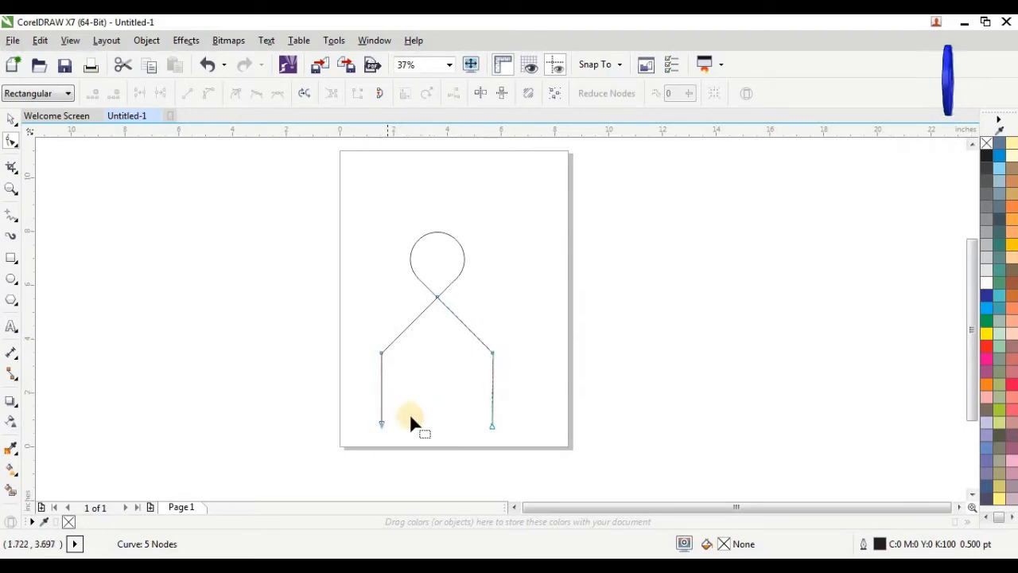
click(12, 120)
click(279, 237)
mouse_move(275, 209)
mouse_down()
mouse_move(387, 386)
mouse_move(546, 470)
mouse_up()
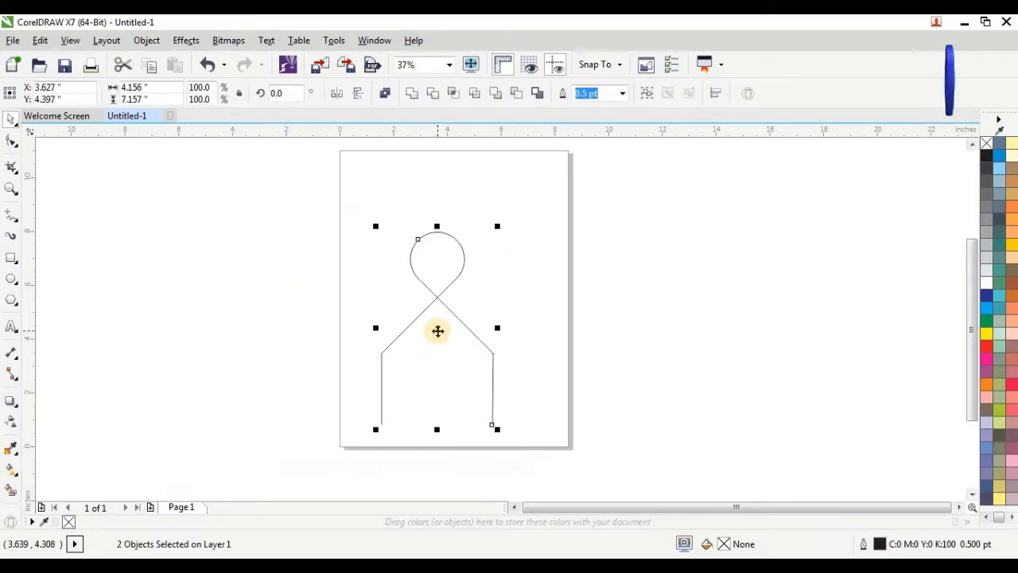
click(436, 328)
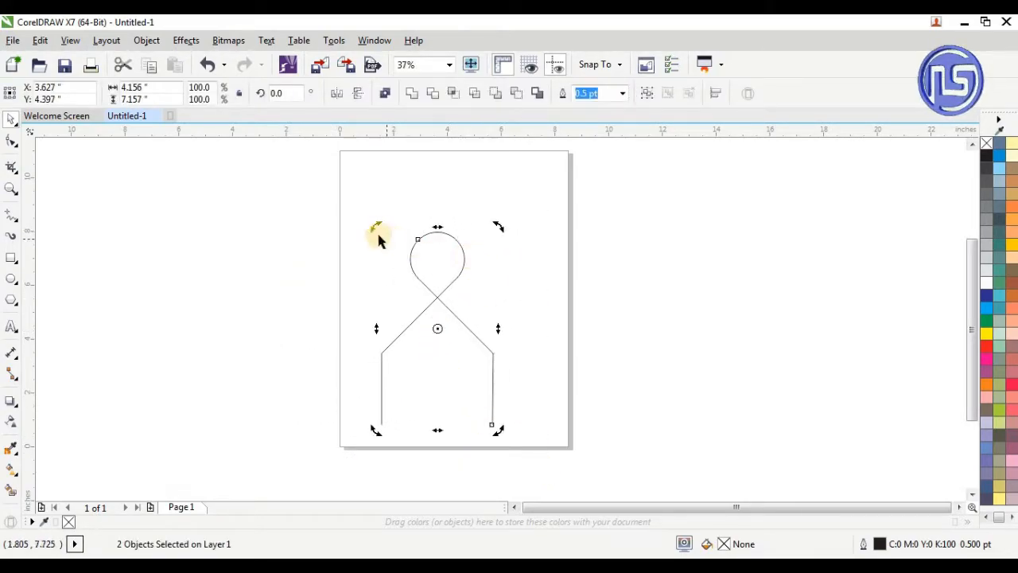
drag(373, 228, 371, 375)
drag(287, 244, 550, 421)
drag(437, 329, 464, 327)
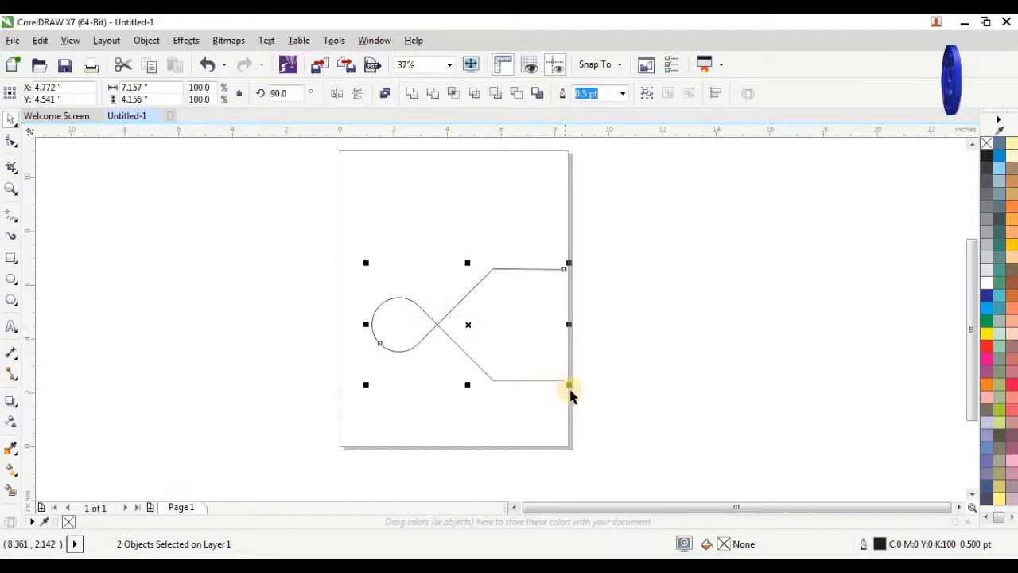
drag(571, 387, 491, 273)
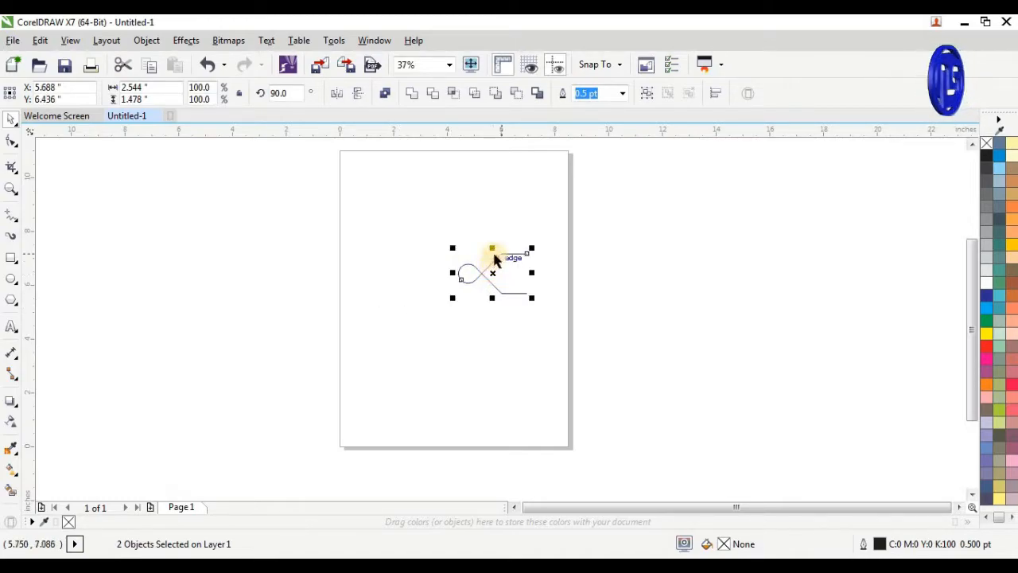
Make a horizontally mirrored copy of both shapes and position it at about X 4.394 inches so the two round loops overlap
scroll(471, 255, up, 2)
scroll(450, 256, up, 2)
drag(673, 335, 353, 334)
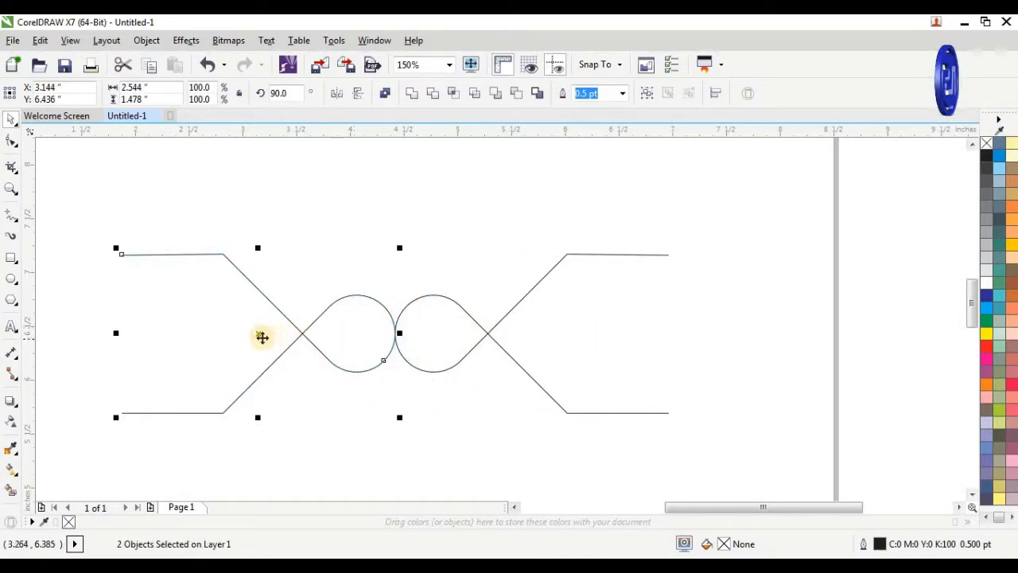
drag(261, 336, 399, 336)
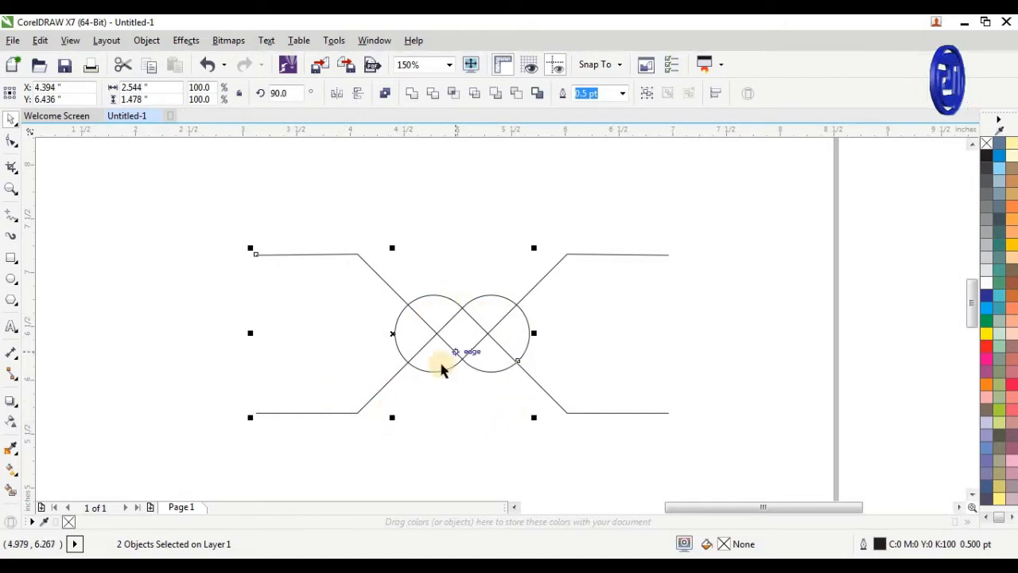
click(437, 390)
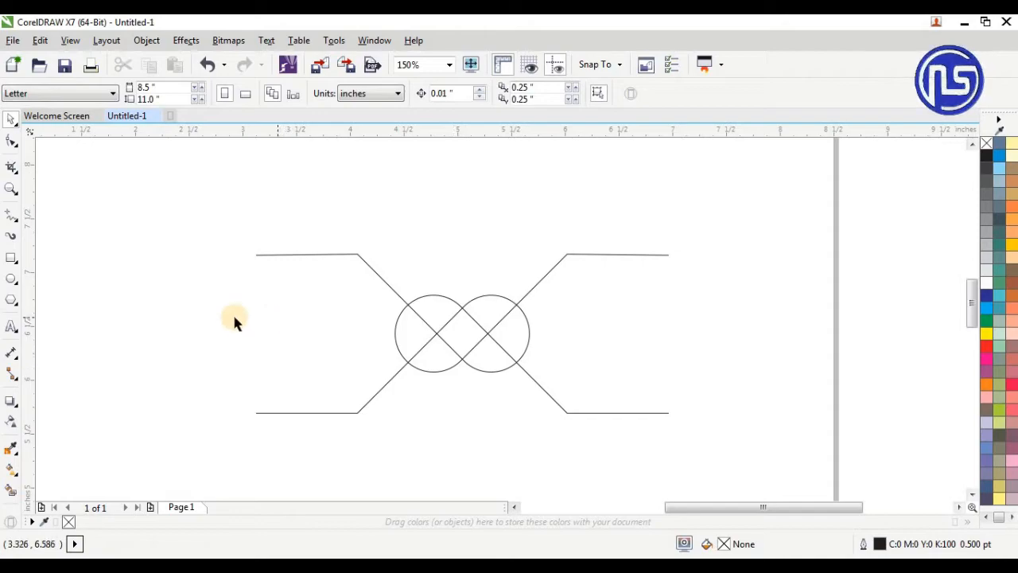
Draw a square about 0.88 inch wide beside the design and rotate it to 315° to form a diamond
click(13, 259)
drag(119, 258, 212, 344)
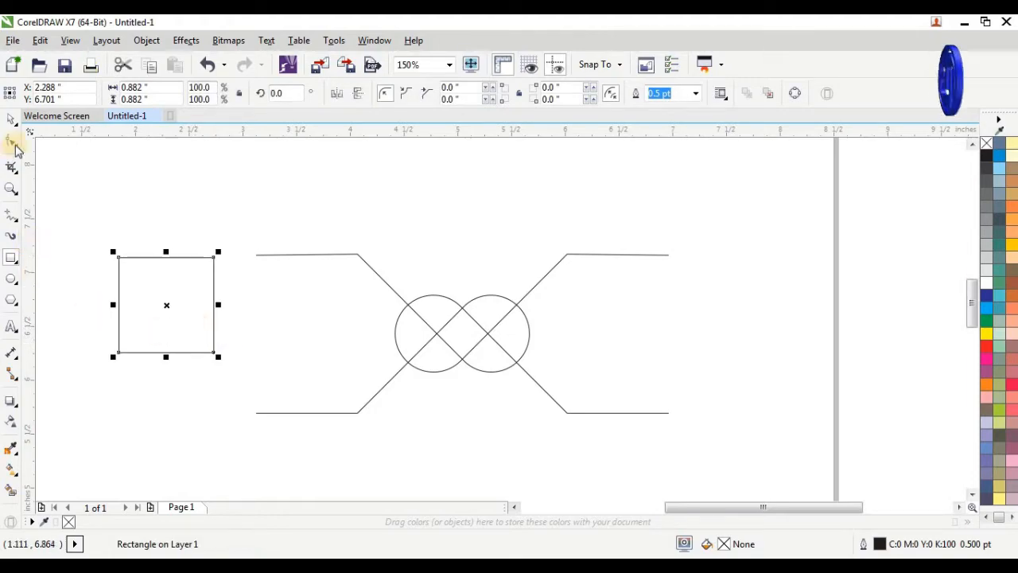
click(11, 120)
click(166, 303)
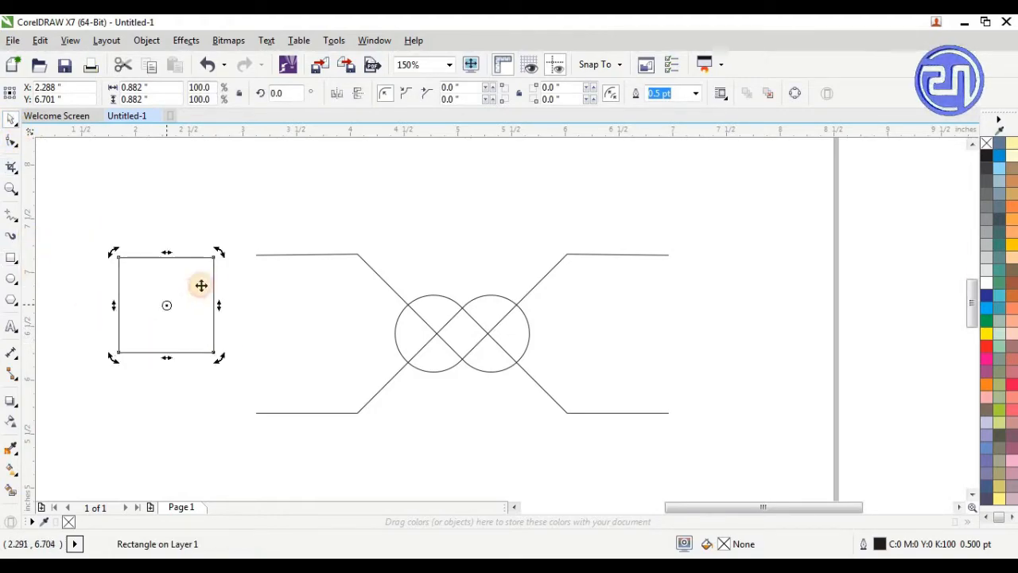
drag(219, 257, 231, 298)
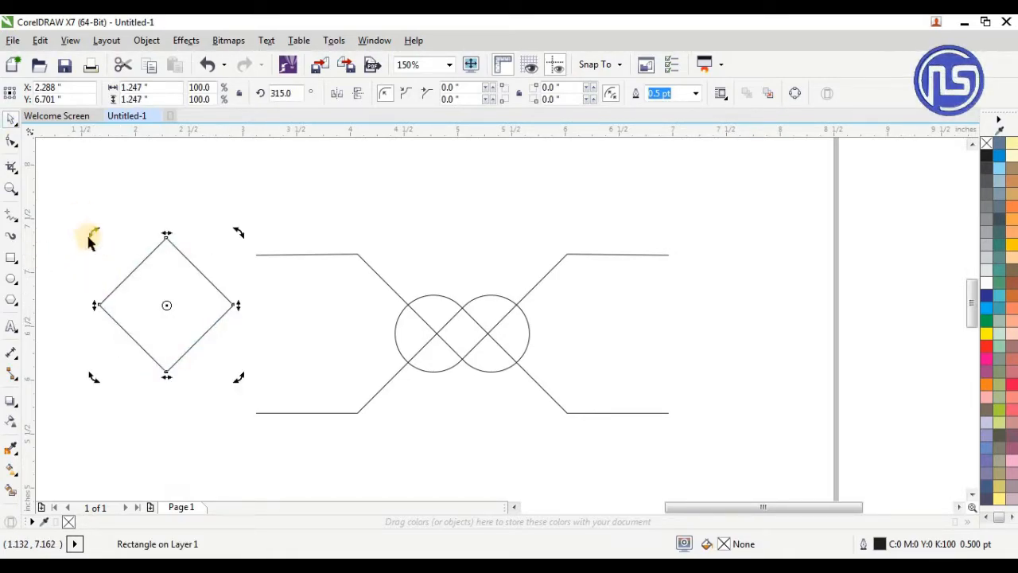
Centre the diamond on the overlapping loops and scale it up from its centre to about 2.19 inches across
click(107, 204)
click(155, 292)
drag(167, 305, 464, 334)
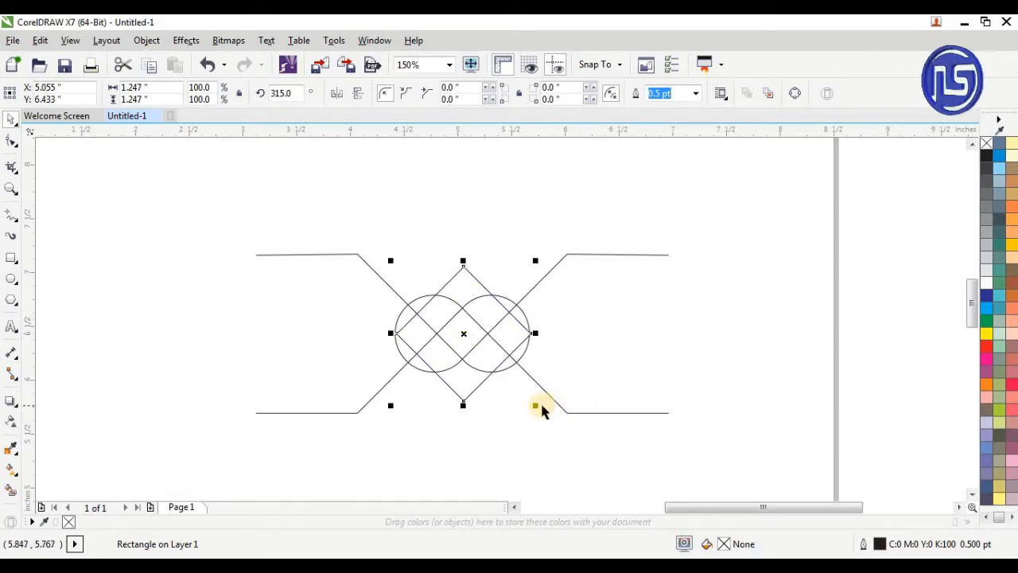
drag(534, 406, 627, 449)
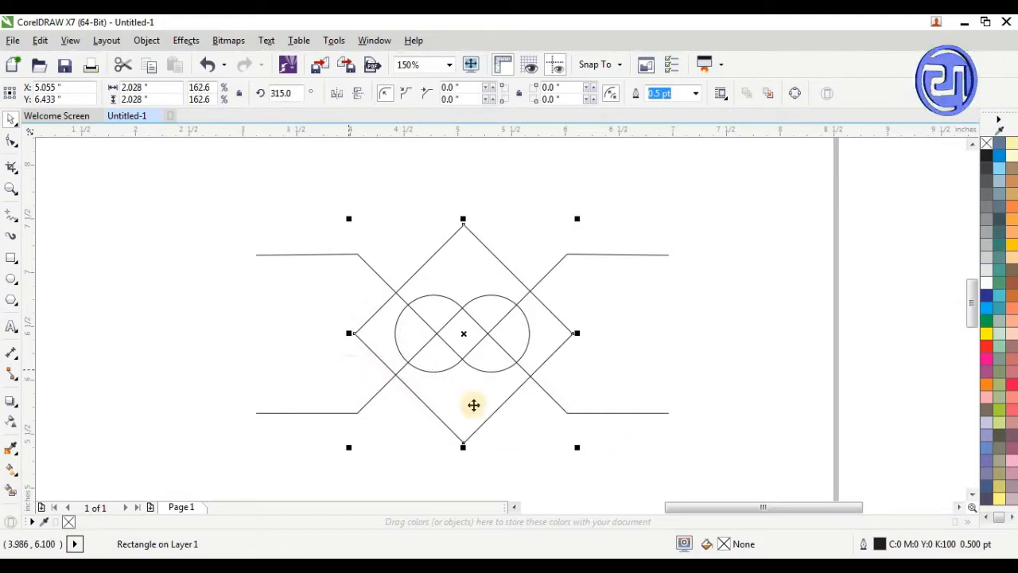
drag(575, 448, 587, 456)
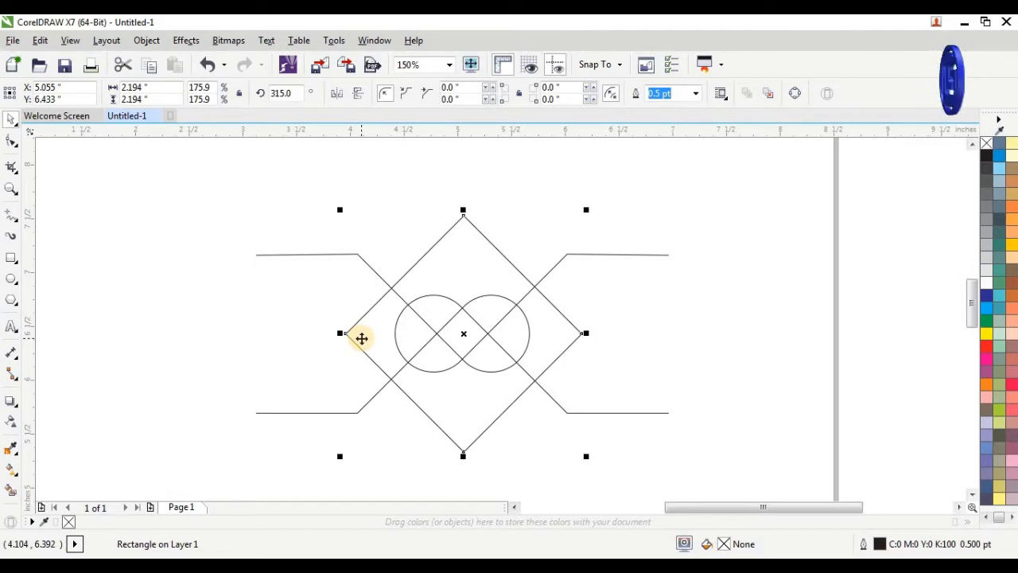
Draw a rectangle about 2.08 by 0.47 inches above the diamond, with its lower edge near the diamond's top corner
click(12, 256)
drag(273, 168, 496, 217)
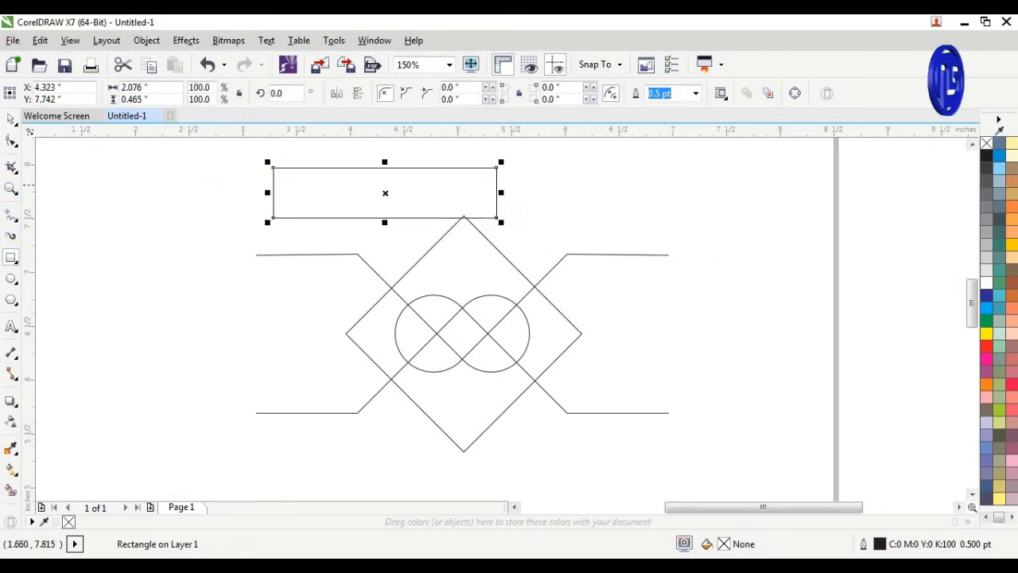
Move the rectangle to about X 5.08, Y 7.409 inches so its lower edge meets the upper arms, and trim the diamond's top corner with it
click(11, 121)
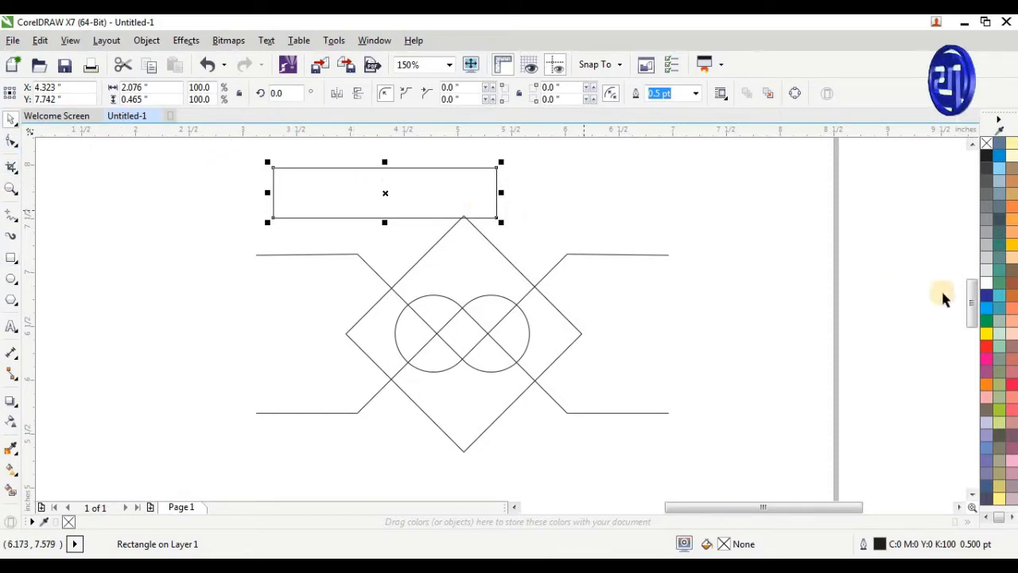
drag(409, 196, 490, 230)
scroll(375, 234, up, 8)
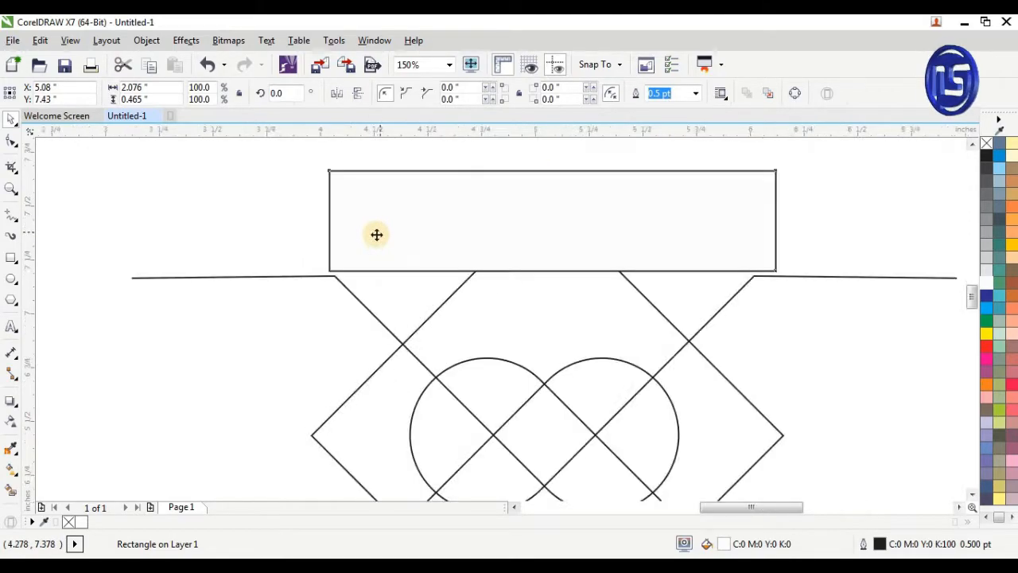
drag(368, 263, 368, 299)
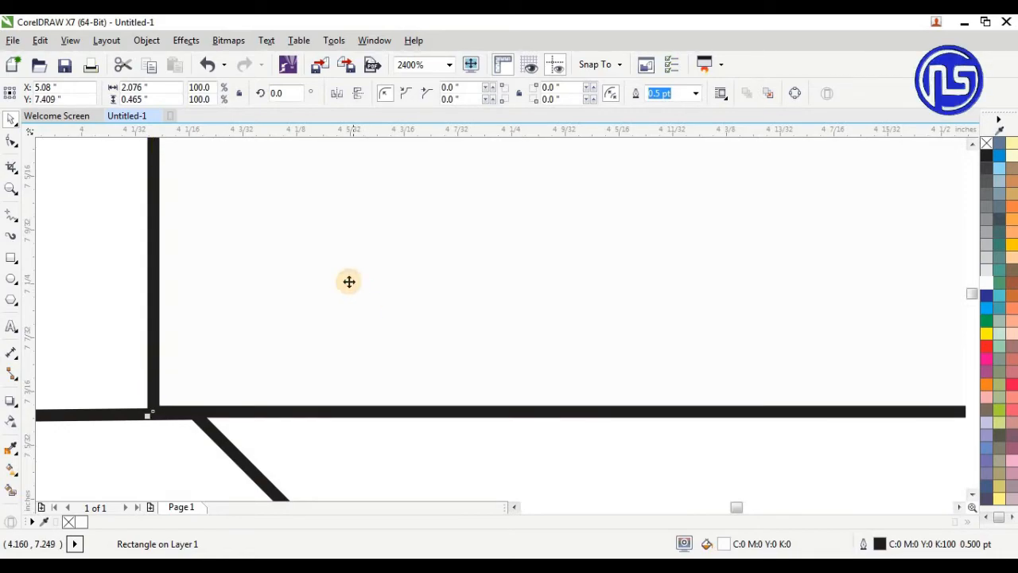
scroll(350, 294, down, 7)
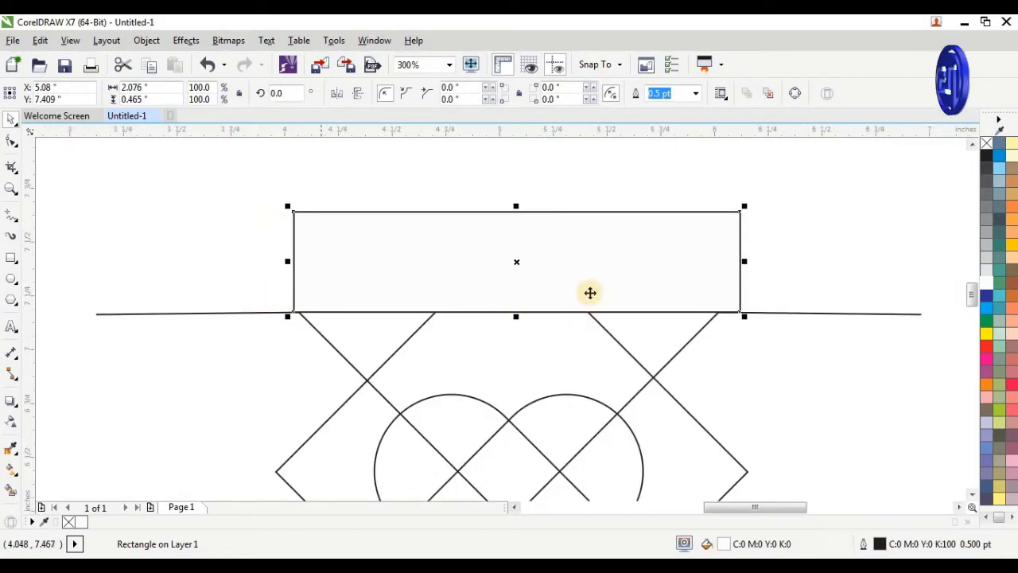
shift+click(506, 350)
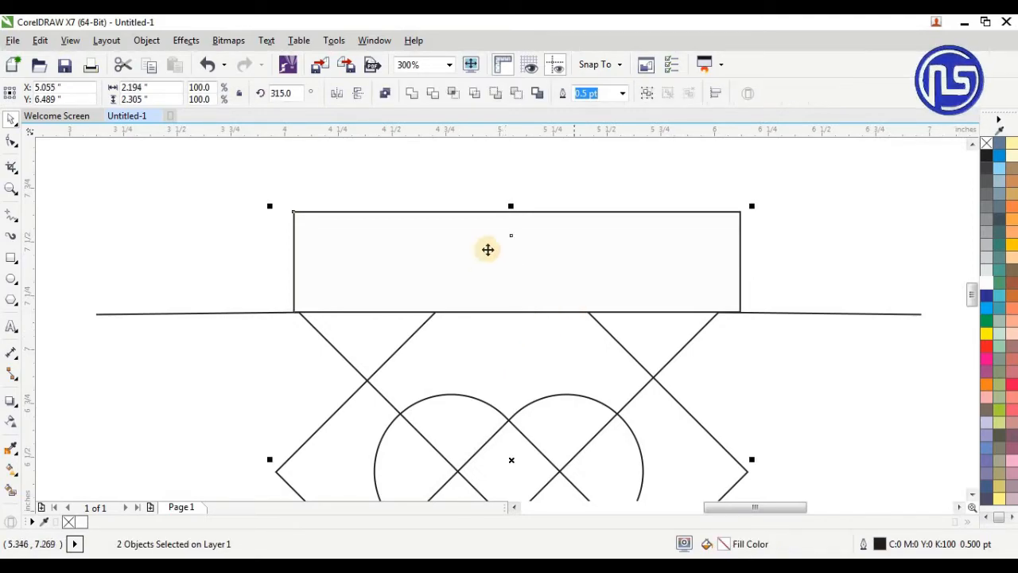
click(433, 93)
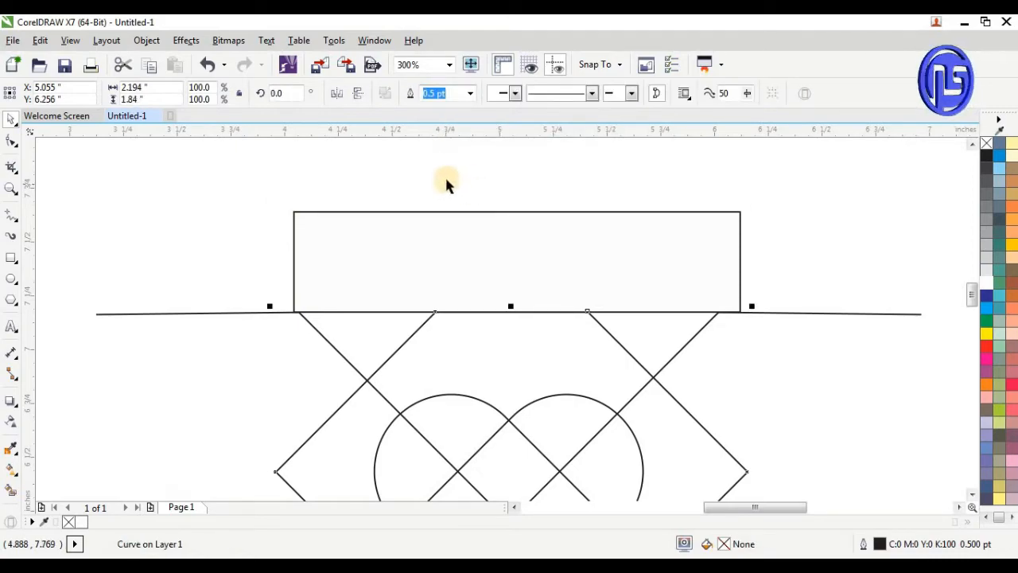
Move the rectangle straight down to about Y 5.464 inches, its upper edge on the lower arms, and trim the diamond's bottom corner with it
key(F3)
click(470, 241)
drag(471, 241, 477, 414)
scroll(366, 407, up, 5)
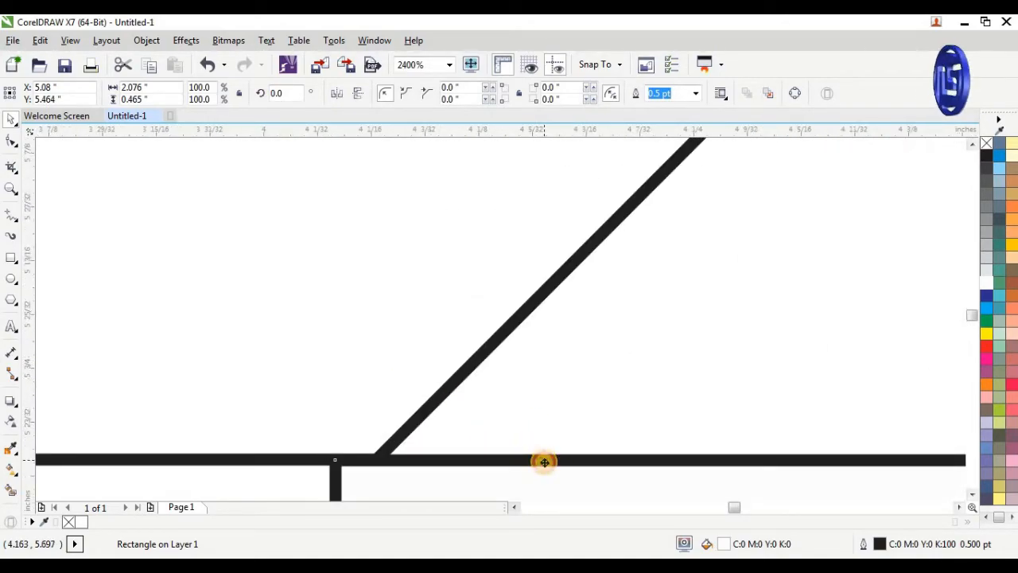
scroll(274, 342, down, 2)
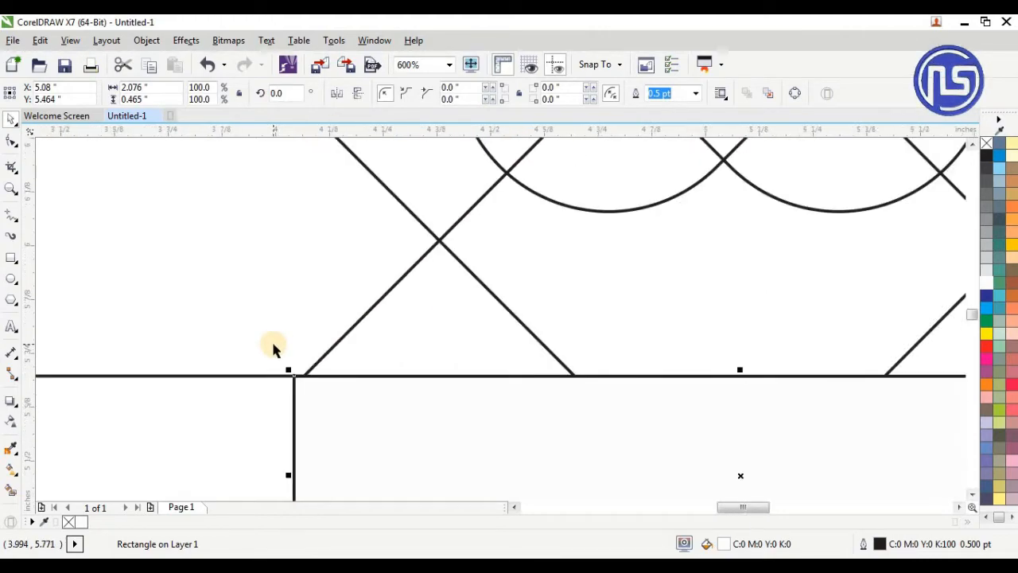
scroll(271, 339, down, 1)
shift+click(466, 326)
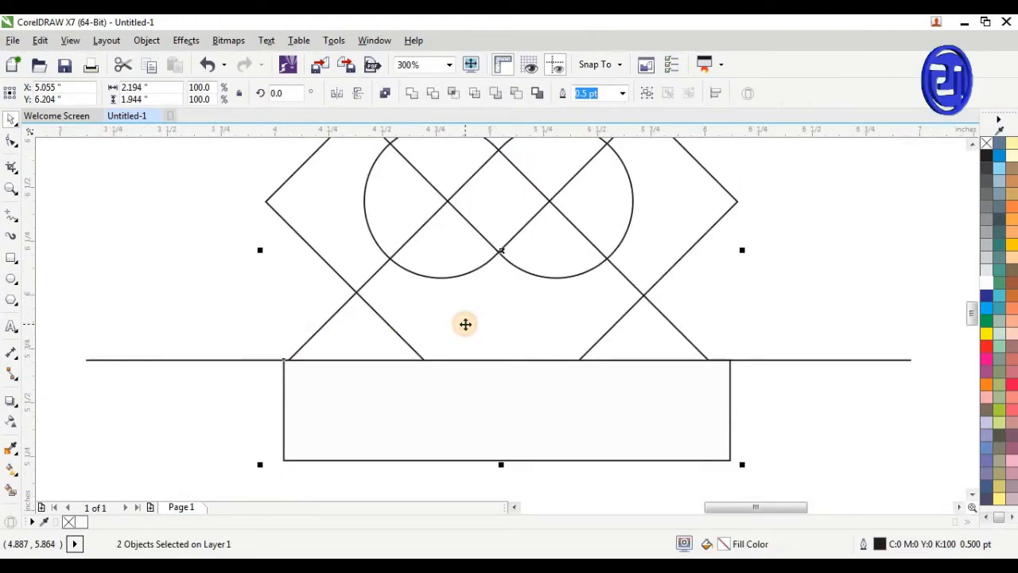
click(431, 94)
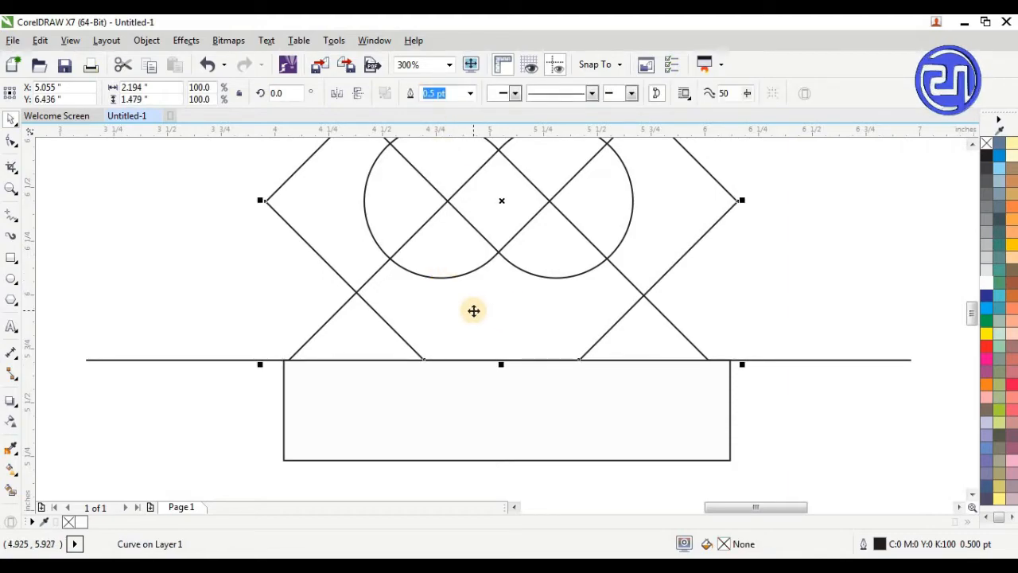
Move the trimming rectangle clear of the design and delete it
scroll(478, 319, down, 1)
click(501, 392)
drag(494, 358, 503, 410)
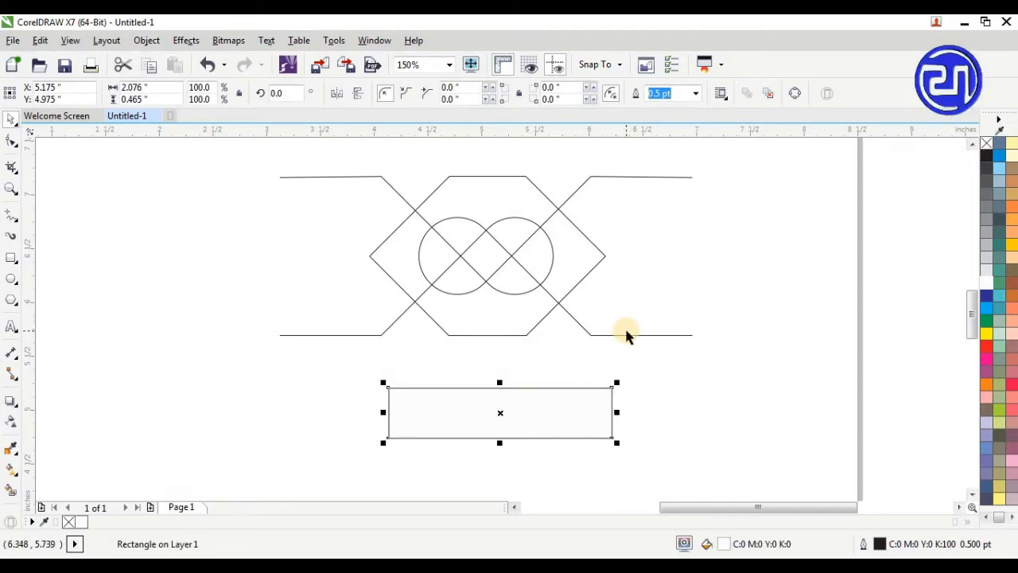
key(Delete)
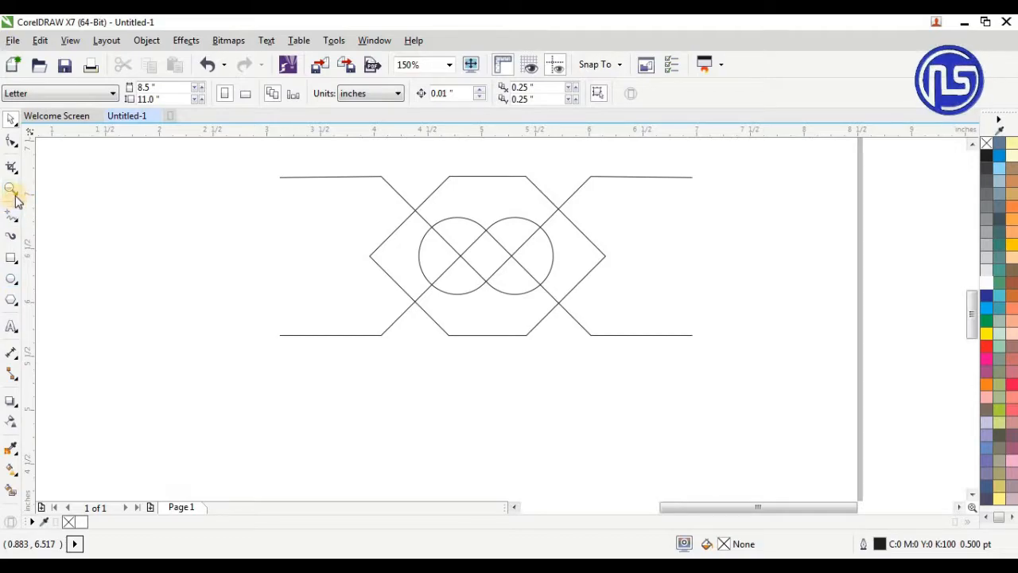
Draw a straight vertical Freehand line about 2.42 inches long to the left of the design
click(16, 221)
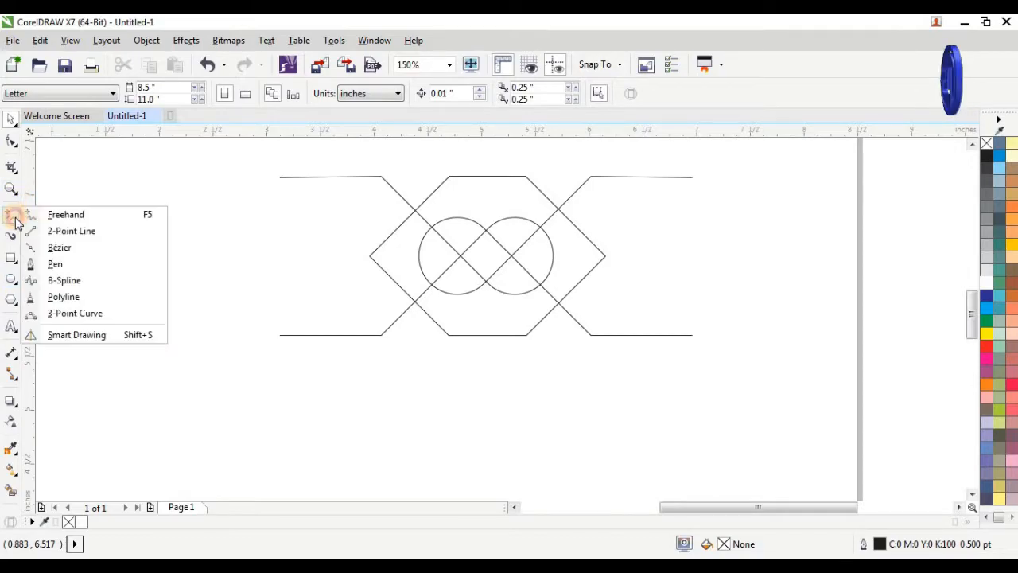
click(79, 211)
click(128, 168)
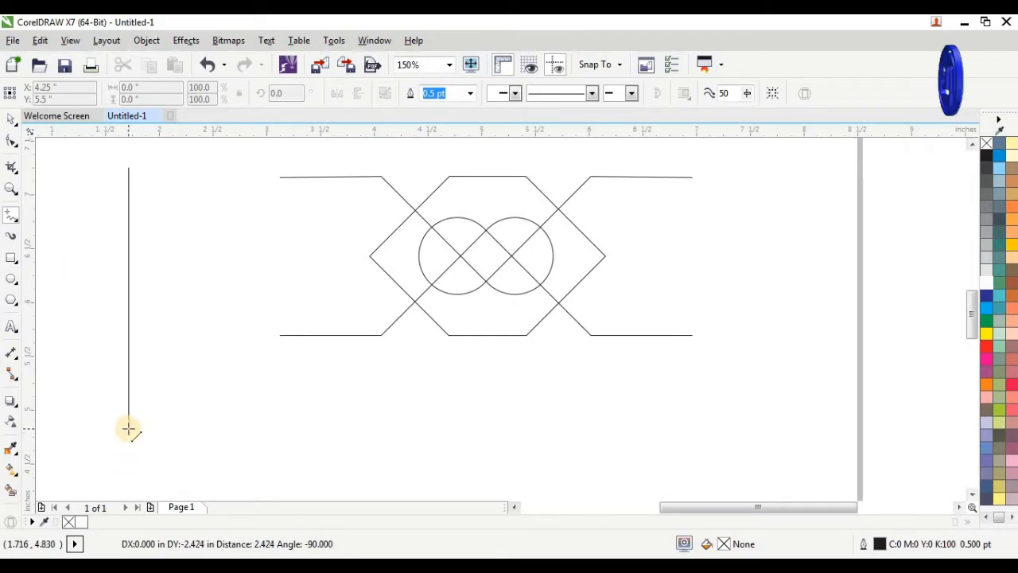
click(128, 431)
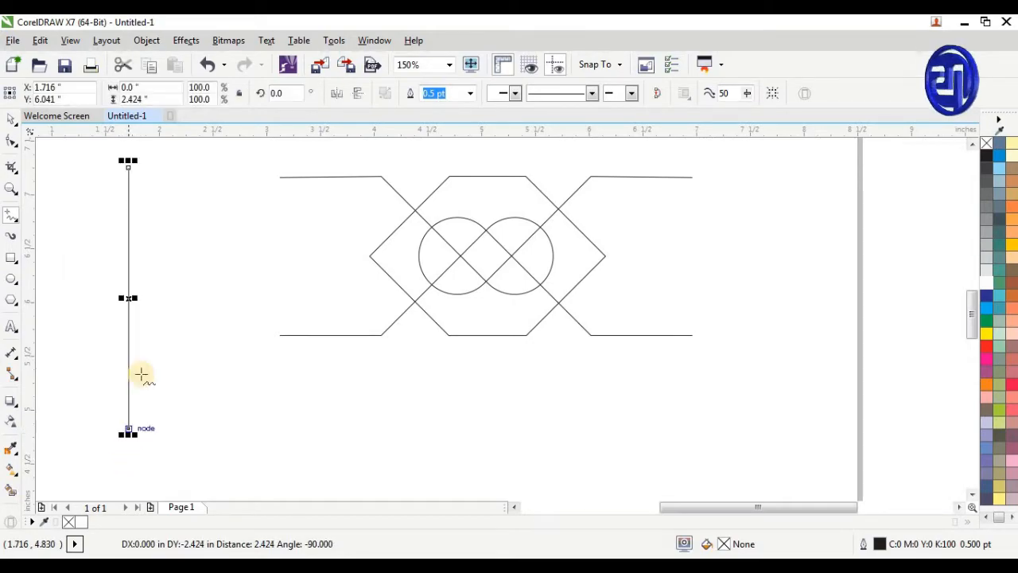
click(10, 121)
Set the outline width of all five shapes in the design to 8 pt, leaving out the separate vertical line
scroll(219, 458, down, 2)
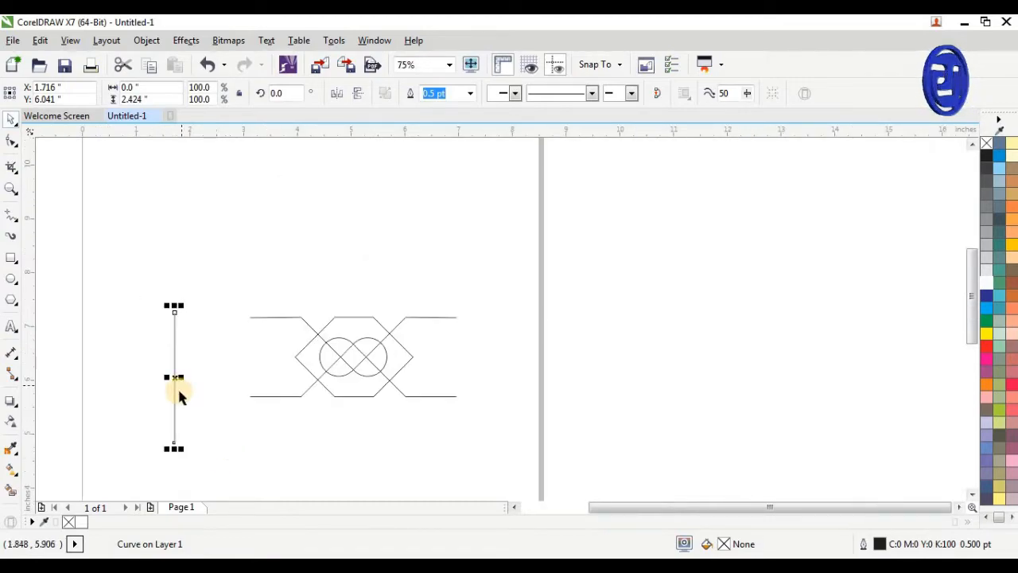
click(214, 278)
drag(215, 280, 499, 437)
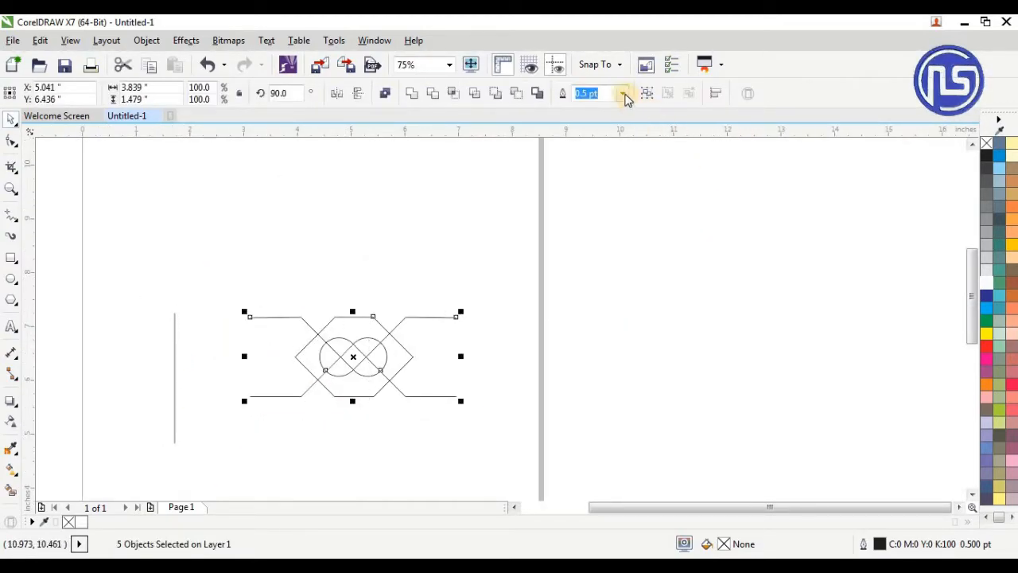
click(624, 94)
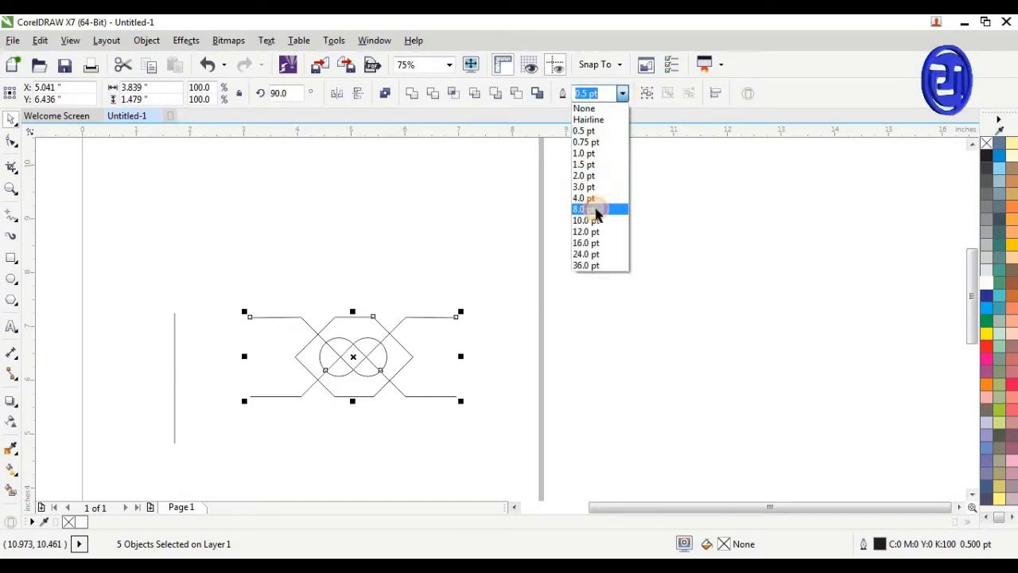
click(597, 213)
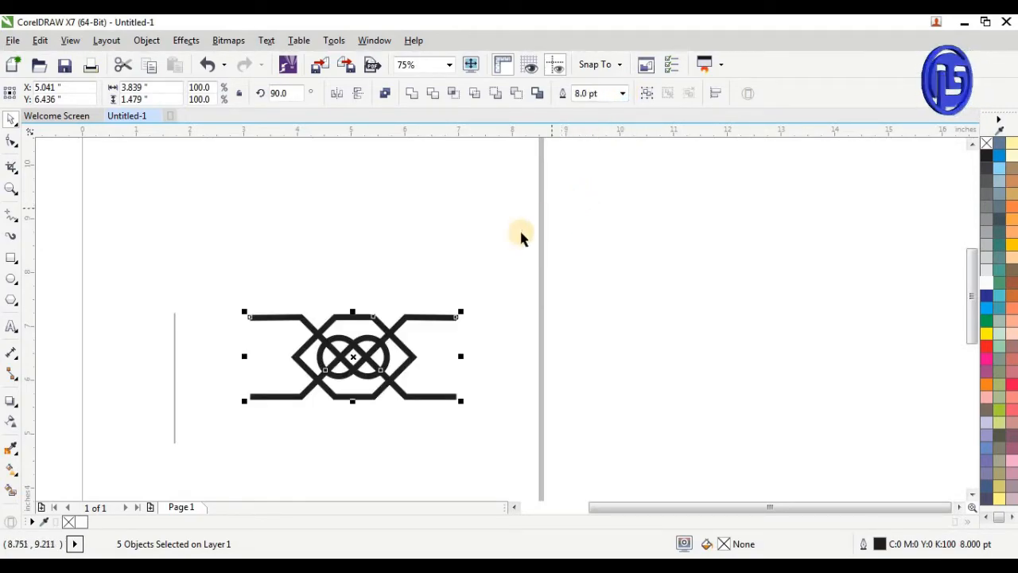
Widen the trimmed diamond symmetrically from its centre to about 2.54 inches, keeping its height
scroll(359, 353, up, 2)
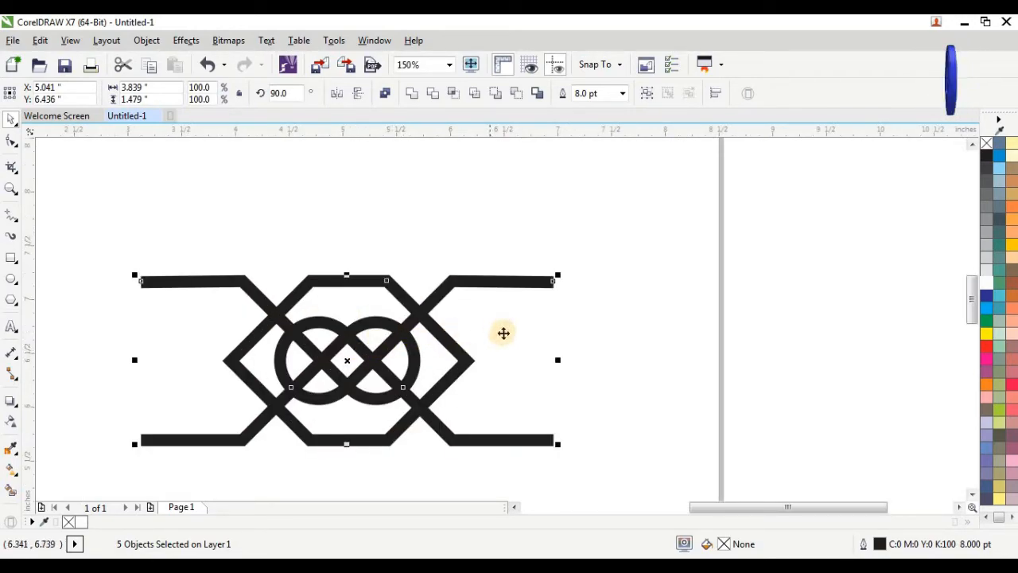
click(467, 362)
click(397, 226)
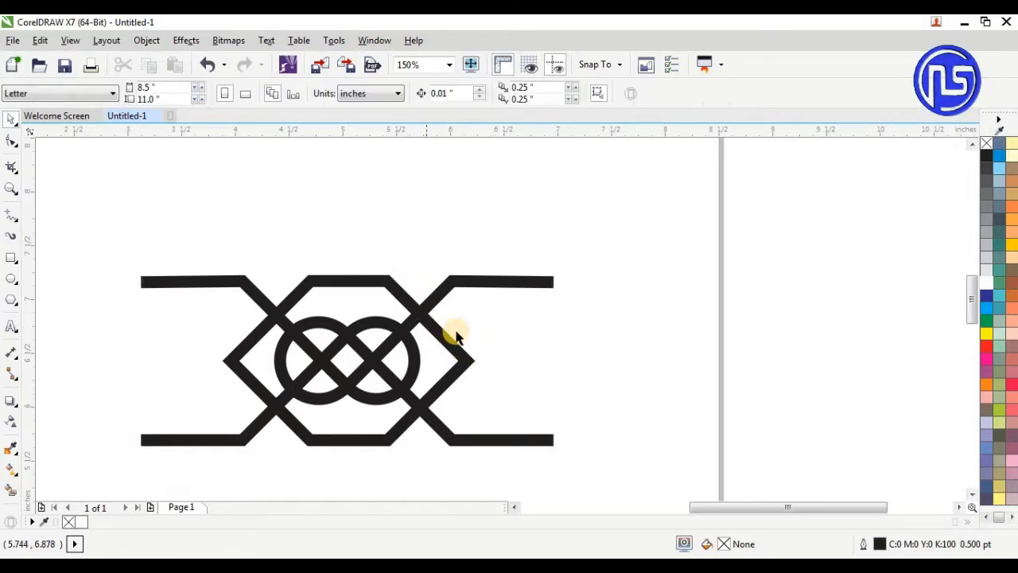
click(457, 346)
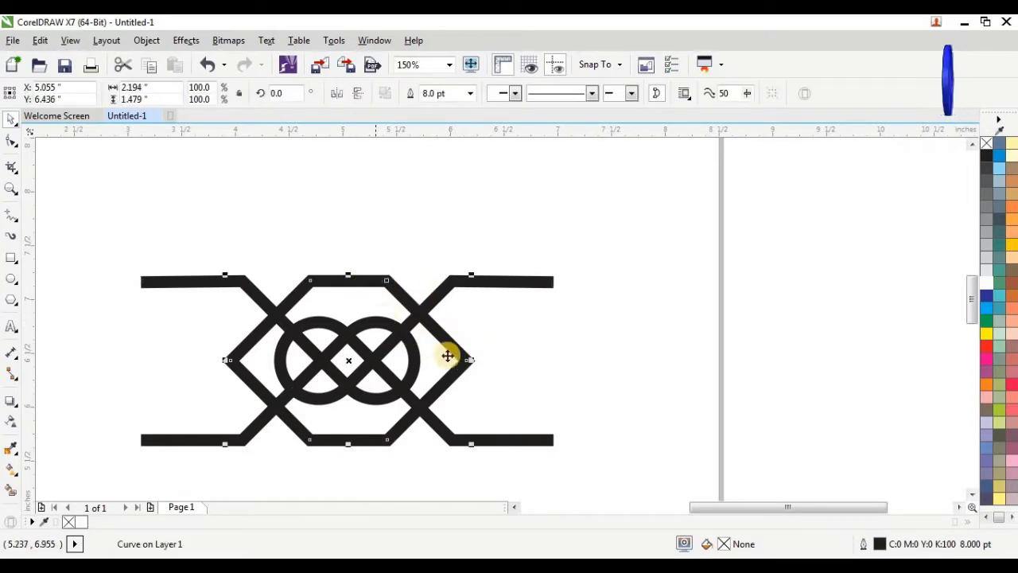
drag(472, 361, 491, 363)
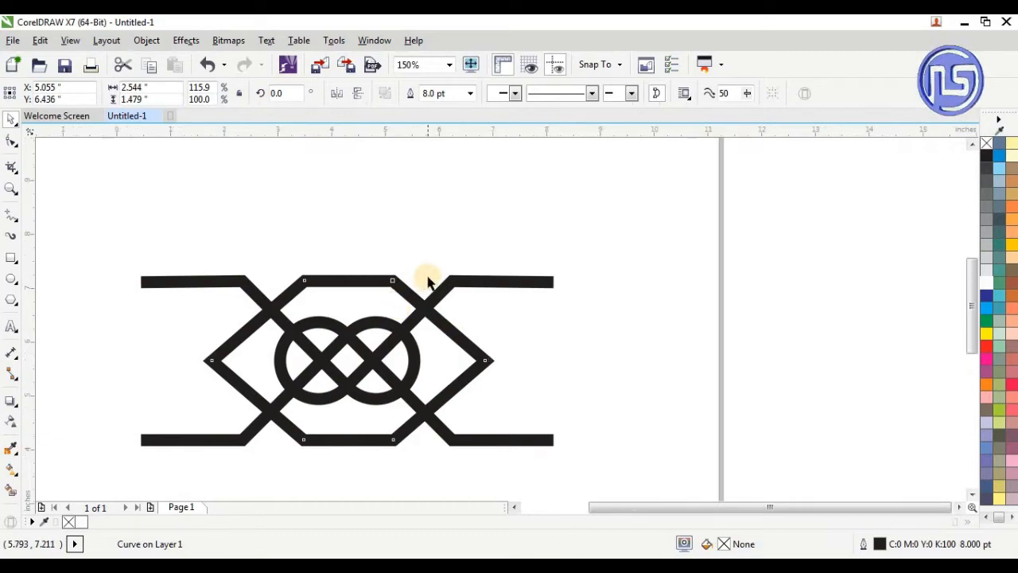
Set the outline width of the five design shapes to 12 pt
scroll(428, 278, down, 2)
drag(238, 257, 202, 375)
drag(259, 244, 541, 412)
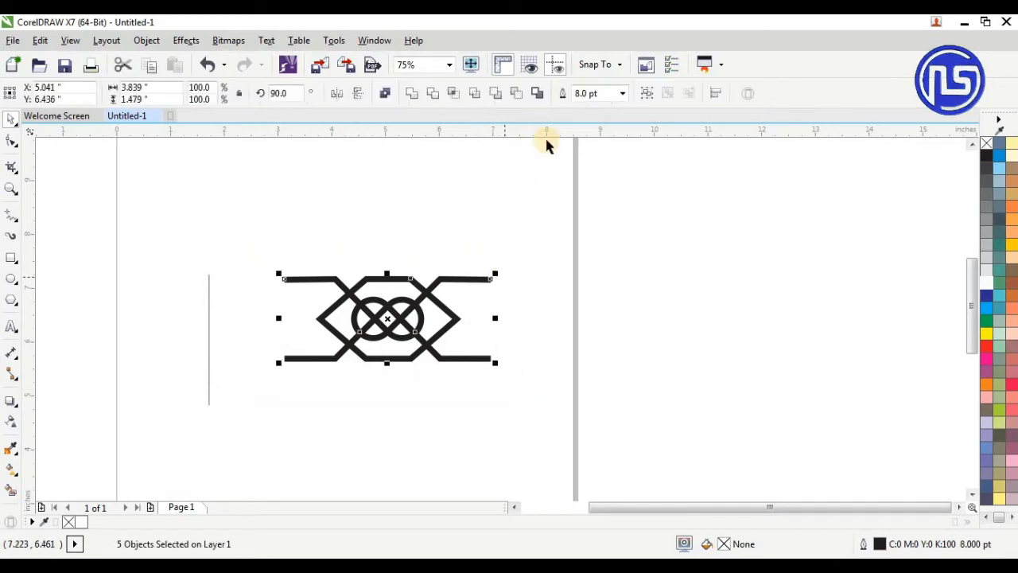
click(590, 95)
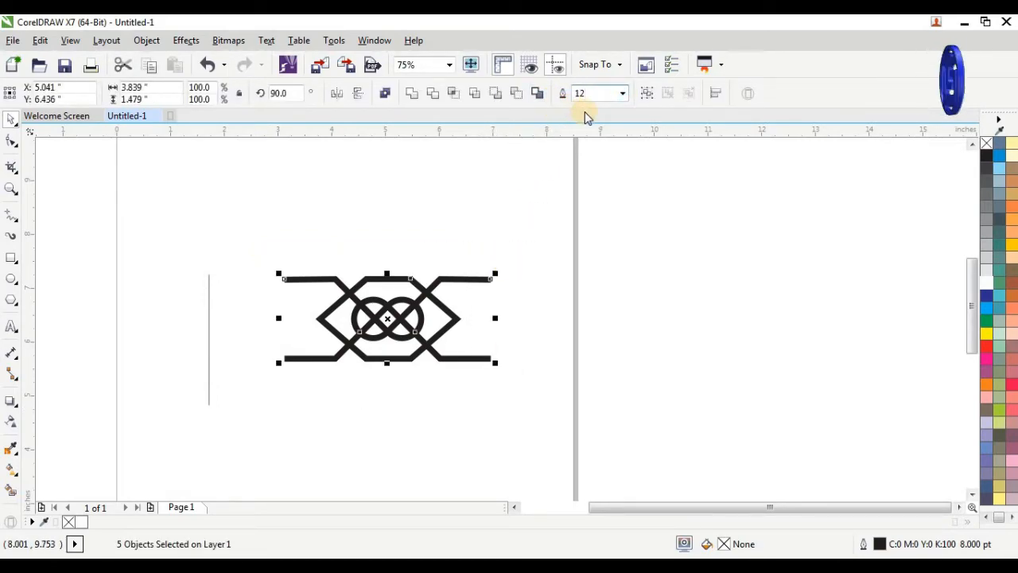
text(12)
key(Return)
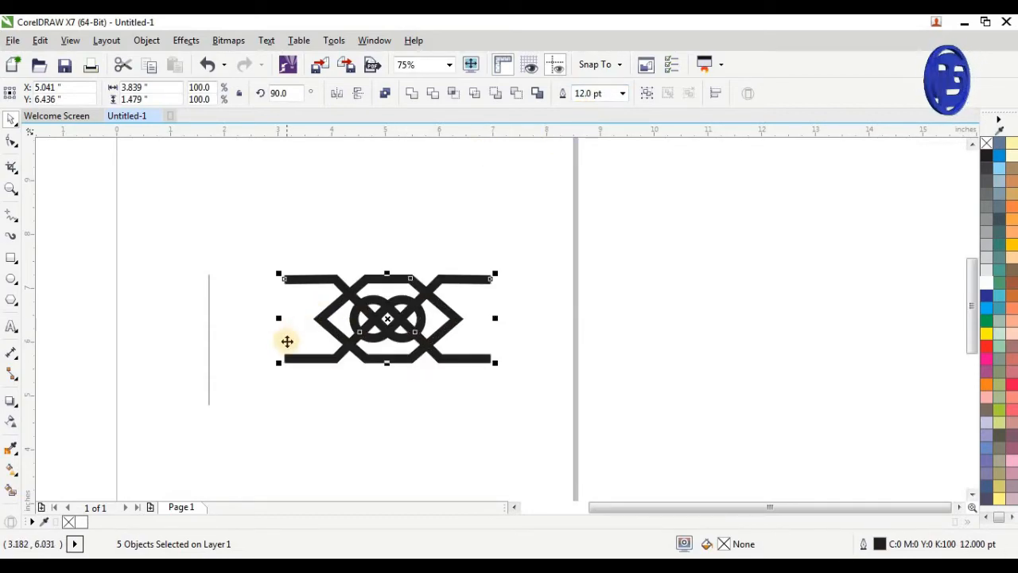
Select the whole design without the vertical line and convert its outlines to objects
scroll(286, 341, up, 2)
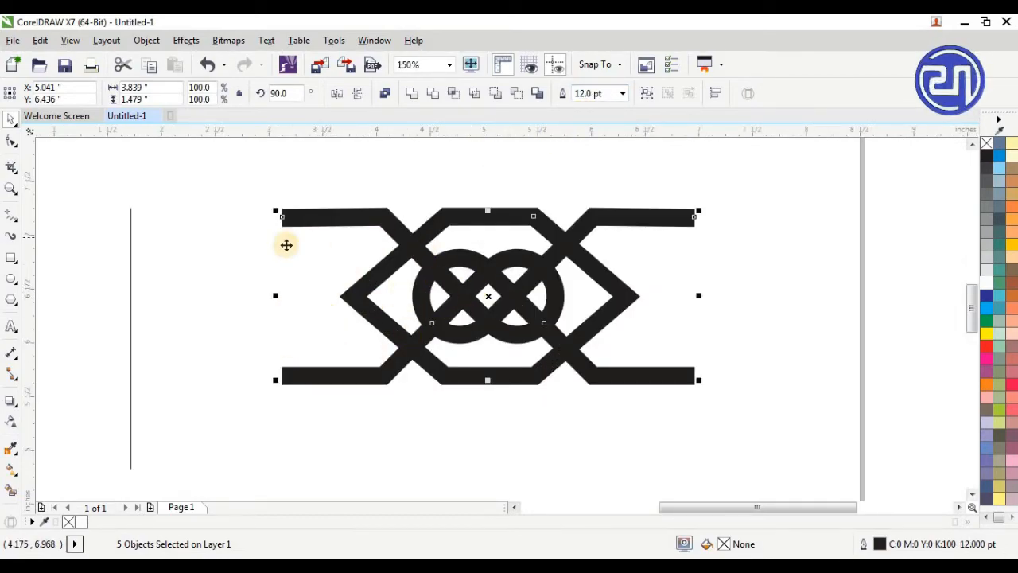
drag(252, 188, 741, 428)
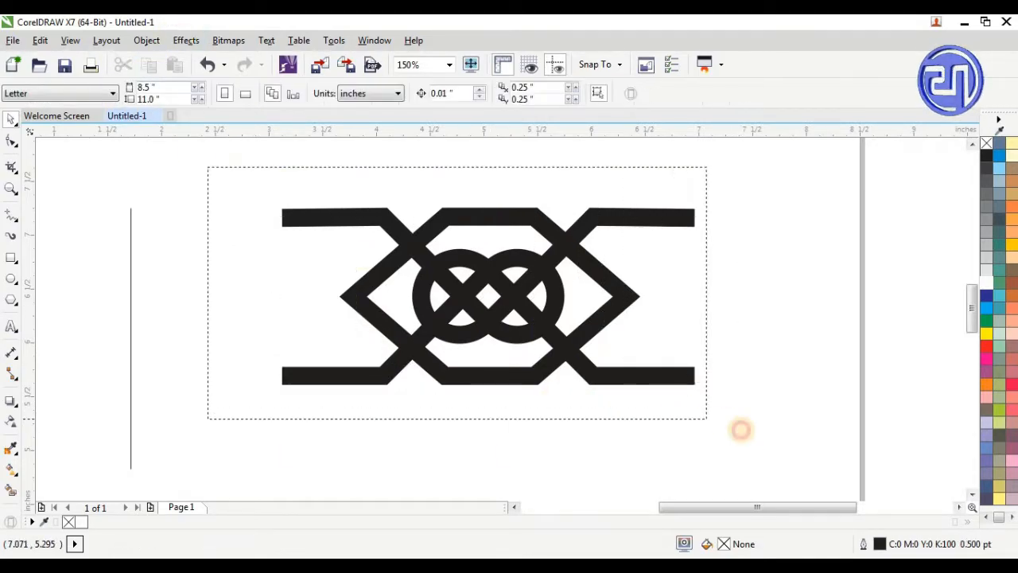
drag(741, 430, 750, 437)
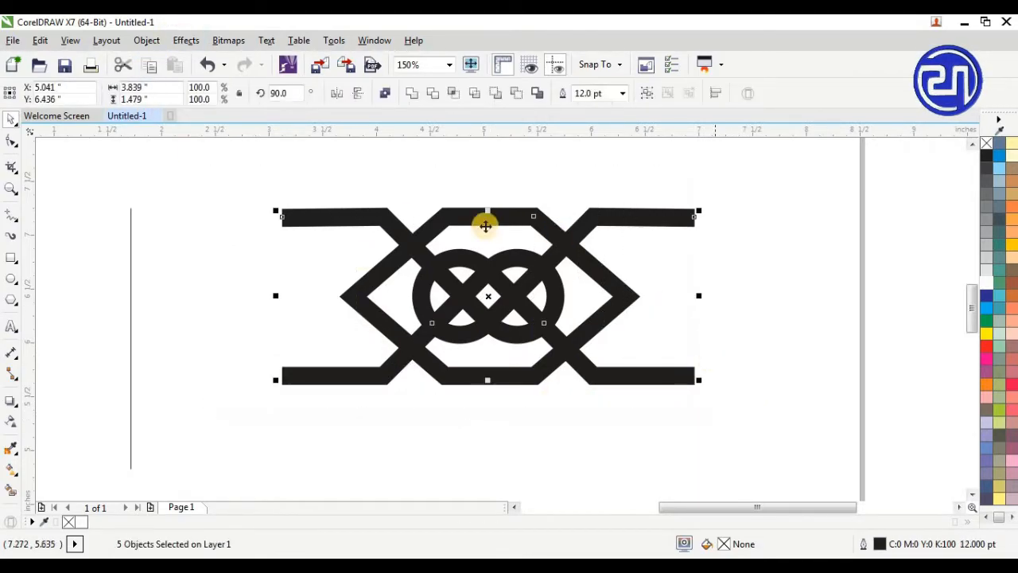
click(147, 40)
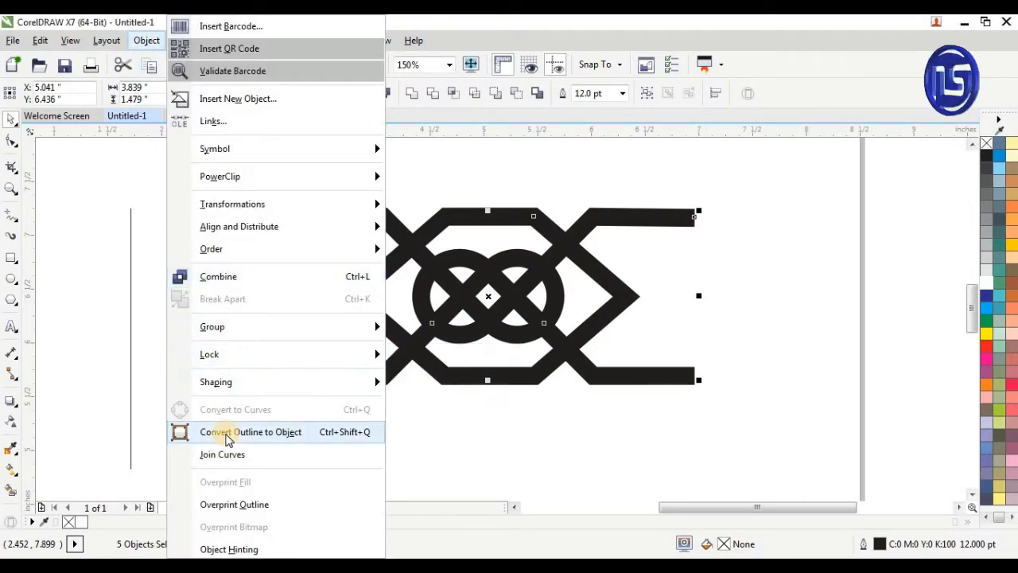
click(291, 439)
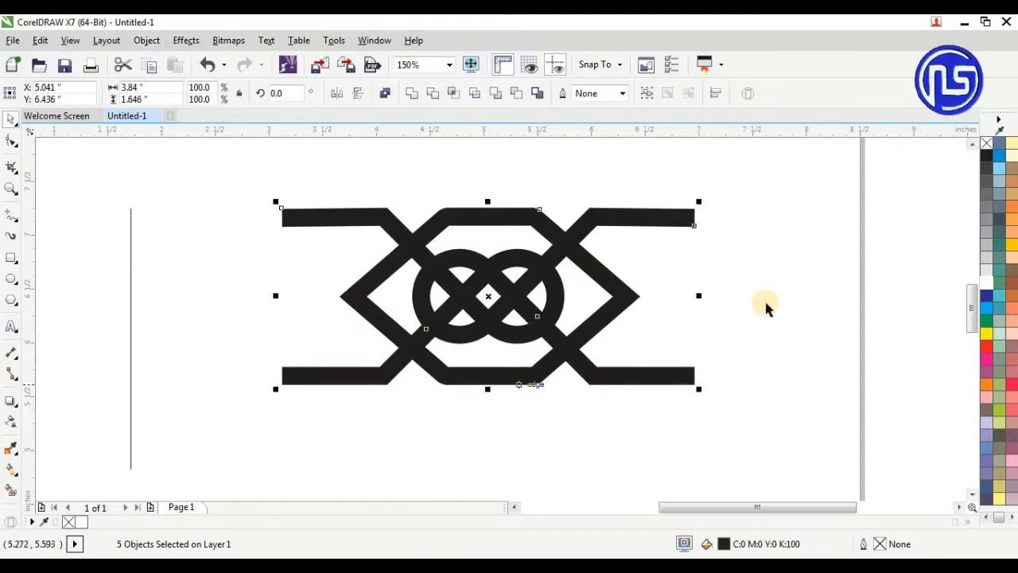
Remove the fill from the five converted shapes, give them a black hairline outline, and reselect them all
click(987, 145)
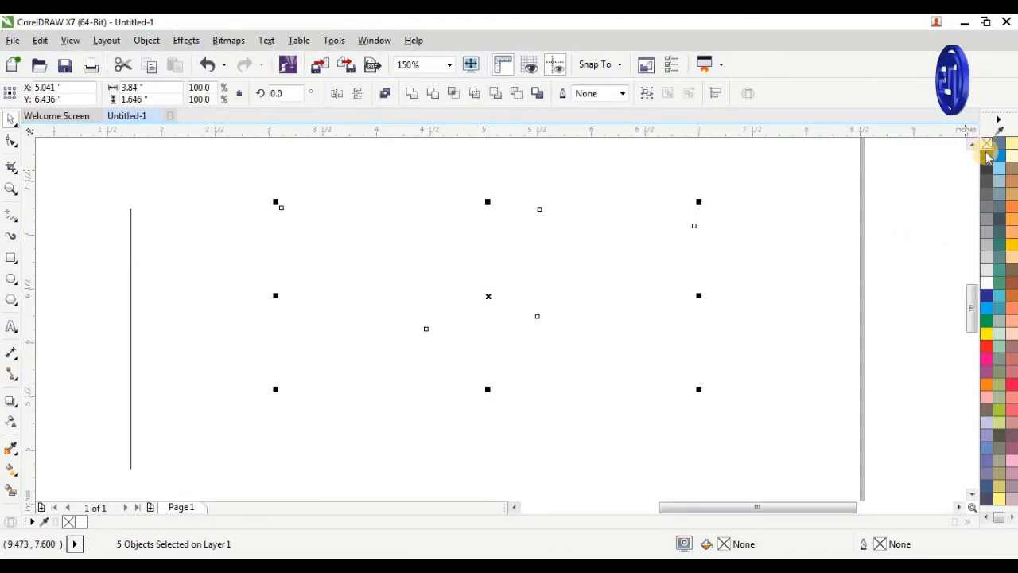
right_click(986, 156)
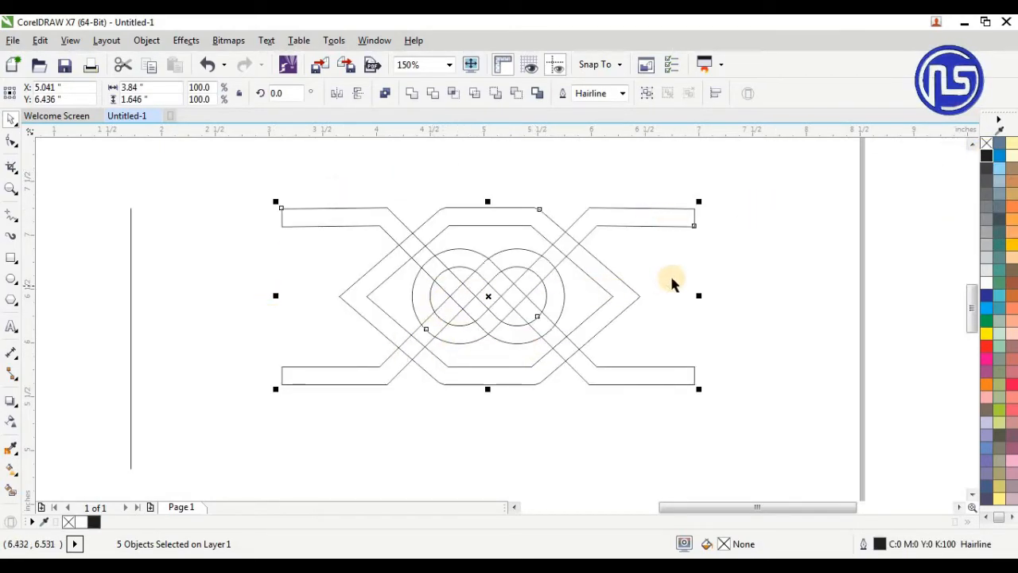
click(487, 221)
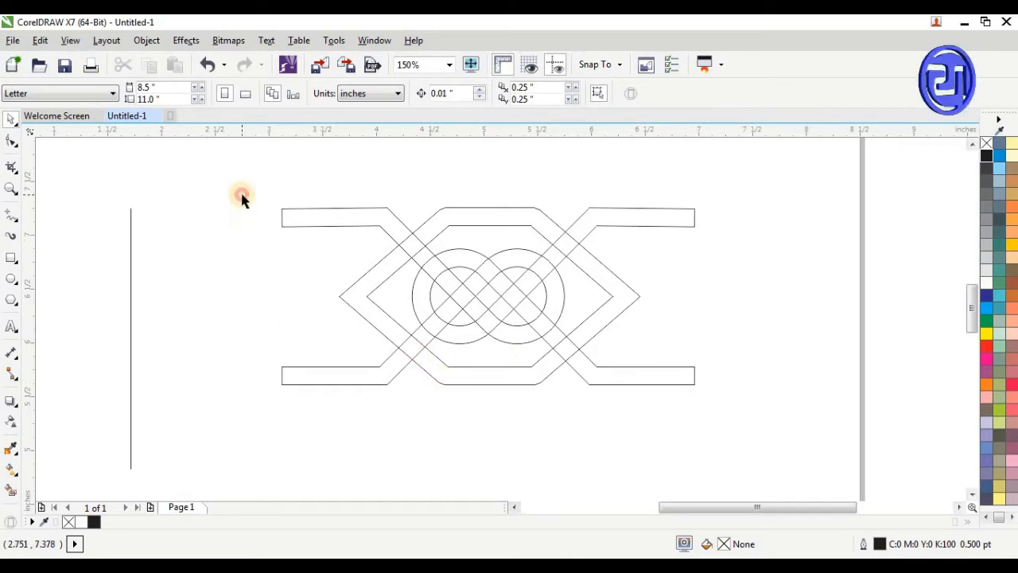
mouse_move(243, 182)
mouse_down()
mouse_move(584, 434)
mouse_move(733, 451)
mouse_up()
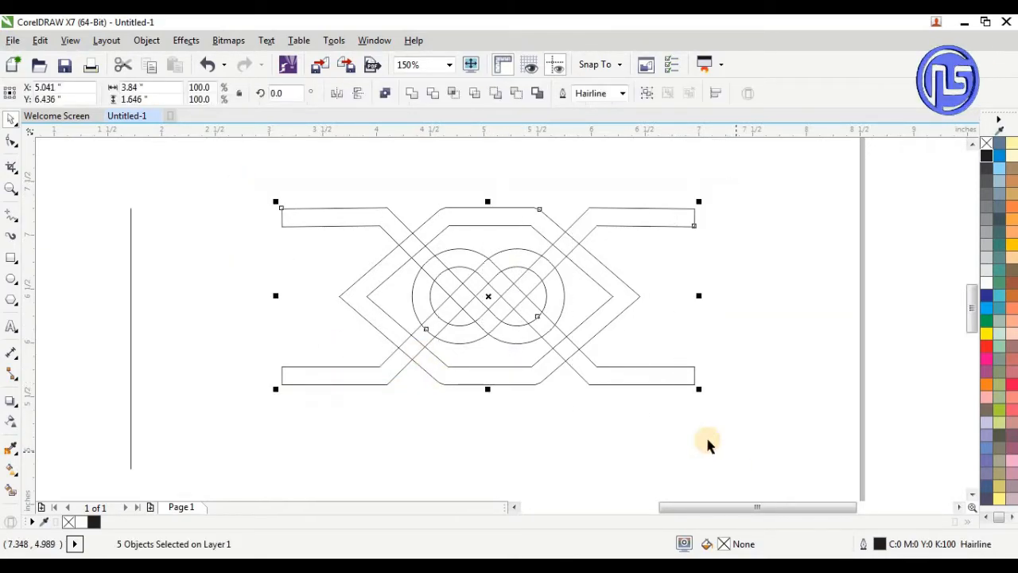
Move the separate vertical line onto the design, through the left crossings of the diamond and the arms, at about X 4.298 inches
click(132, 314)
drag(130, 338, 409, 309)
scroll(407, 284, up, 2)
scroll(407, 274, up, 4)
scroll(395, 290, down, 3)
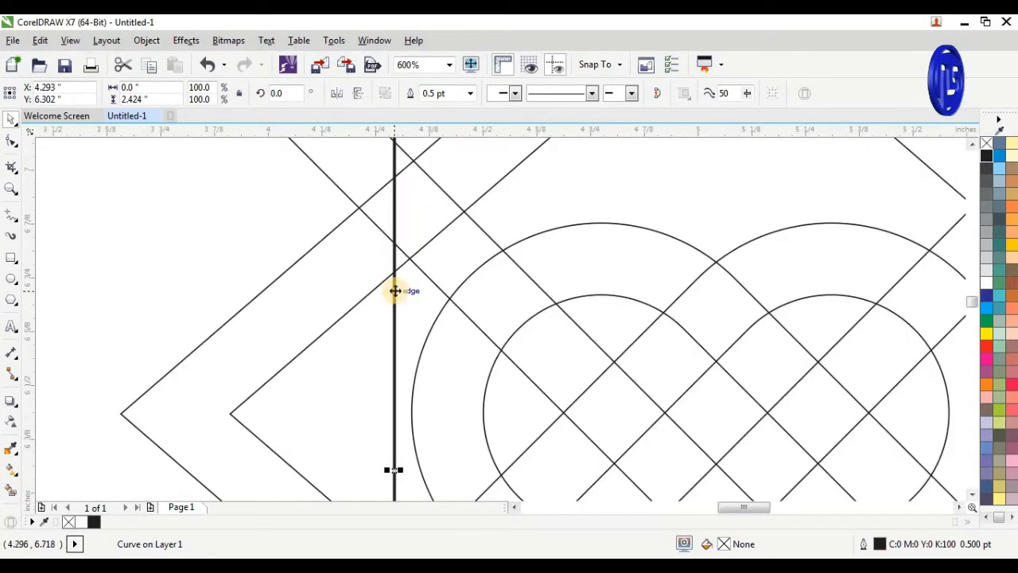
drag(392, 469, 409, 472)
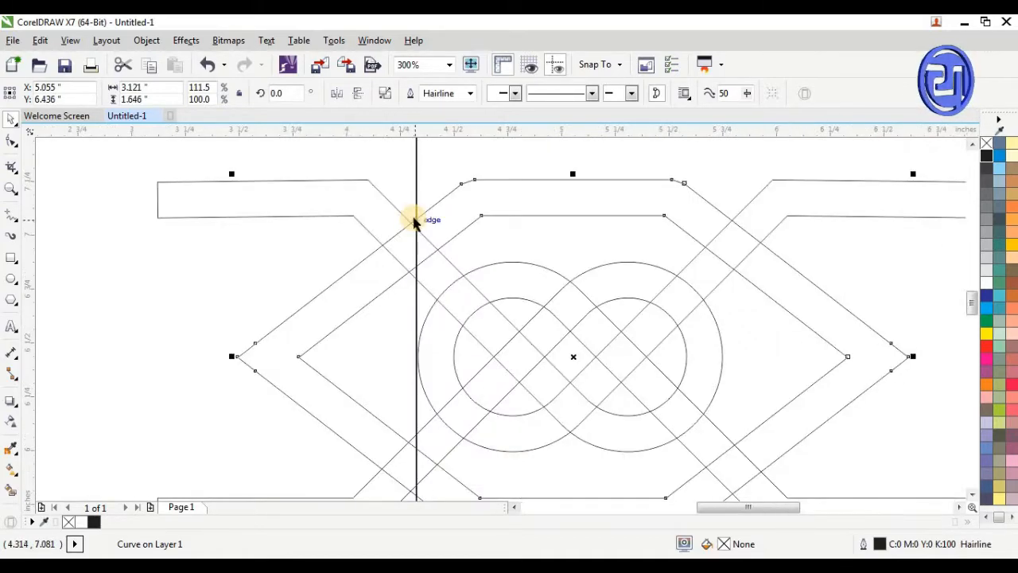
scroll(415, 221, up, 1)
click(387, 185)
drag(419, 200, 407, 200)
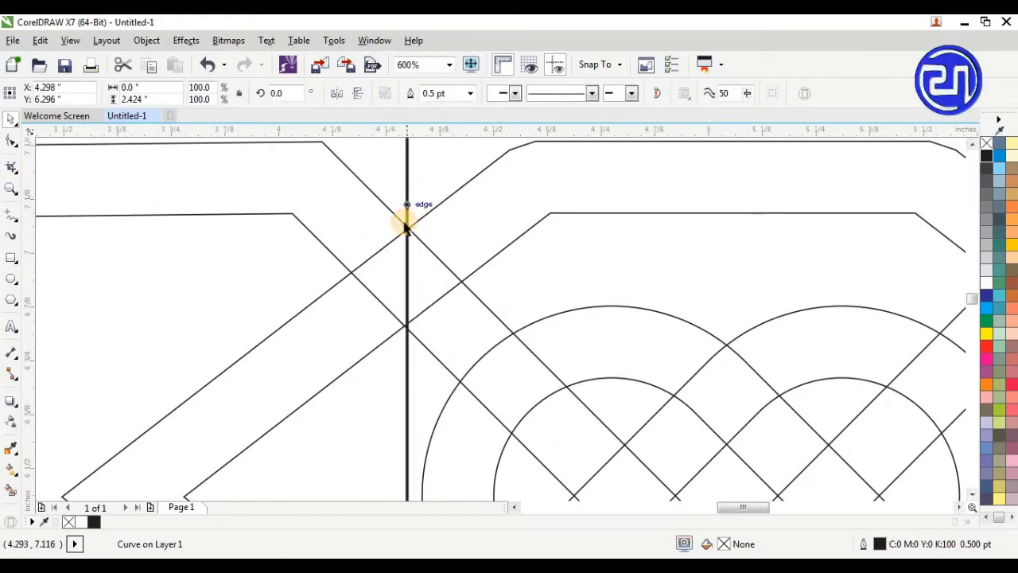
Fine-tune the vertical line sideways to about X 4.301 inches so it passes exactly through the upper left band crossing
scroll(407, 201, up, 2)
scroll(406, 201, down, 1)
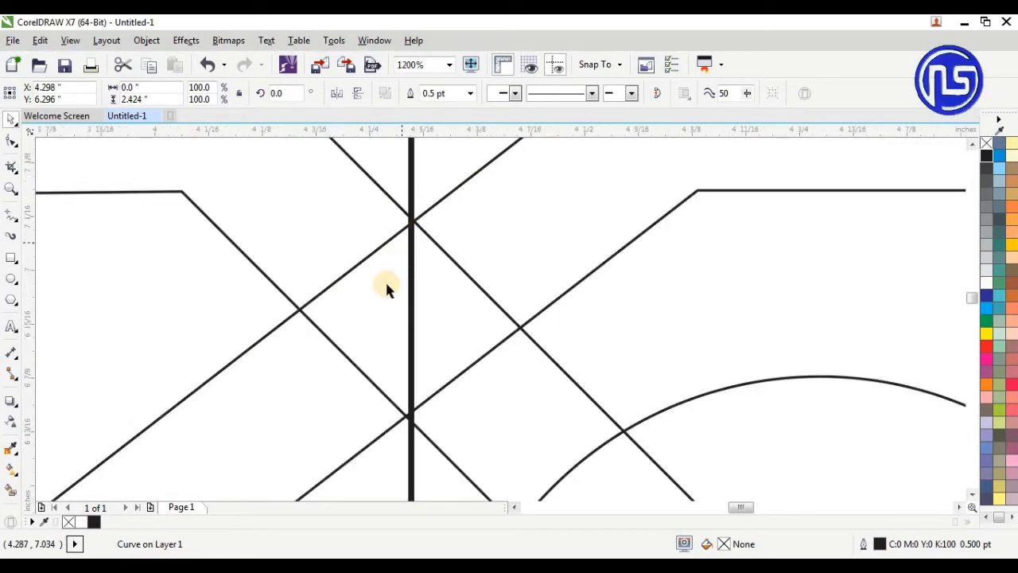
scroll(404, 285, up, 1)
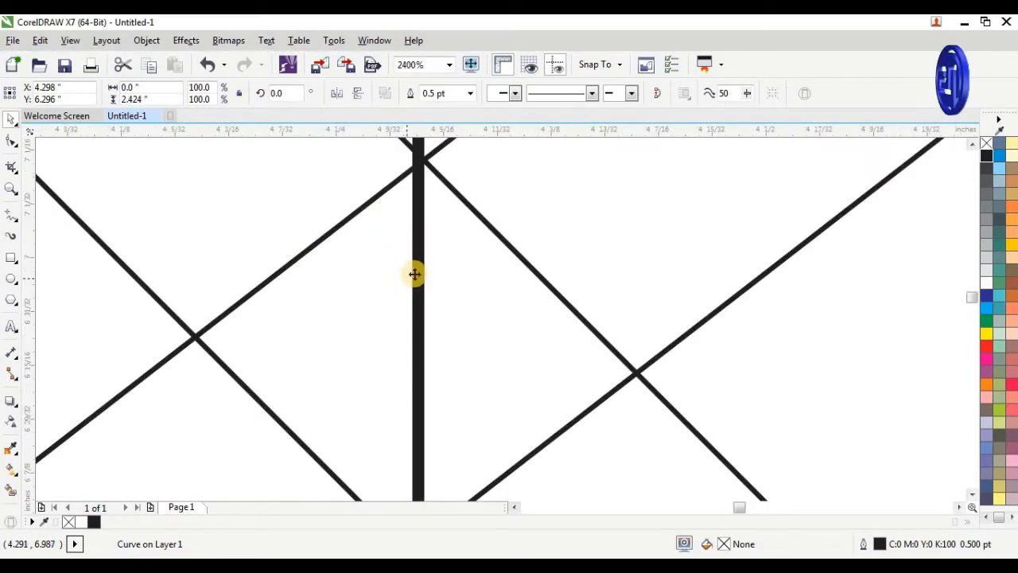
drag(420, 279, 424, 283)
scroll(391, 225, down, 4)
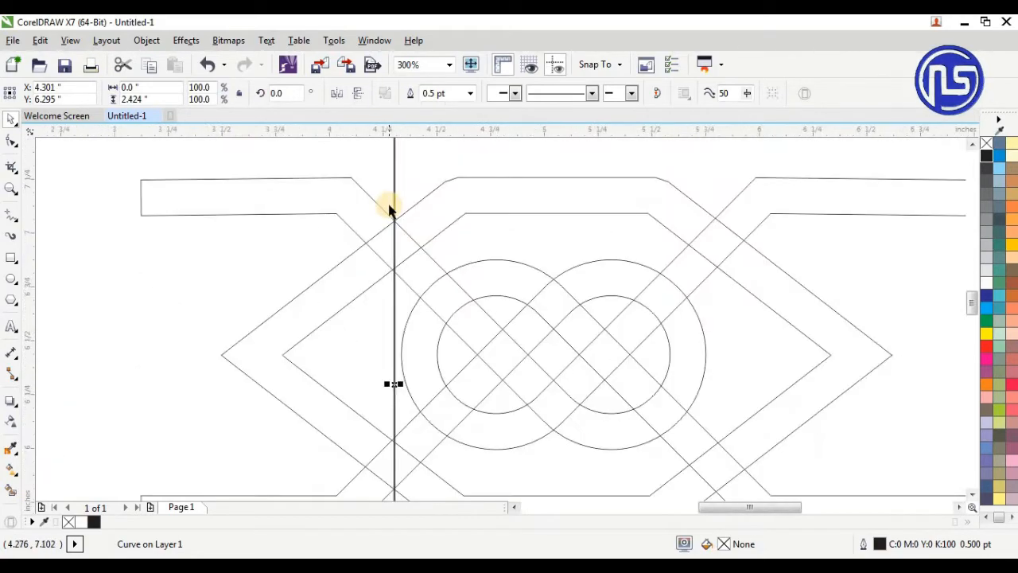
Set the vertical line's outline width to Hairline
scroll(375, 364, up, 1)
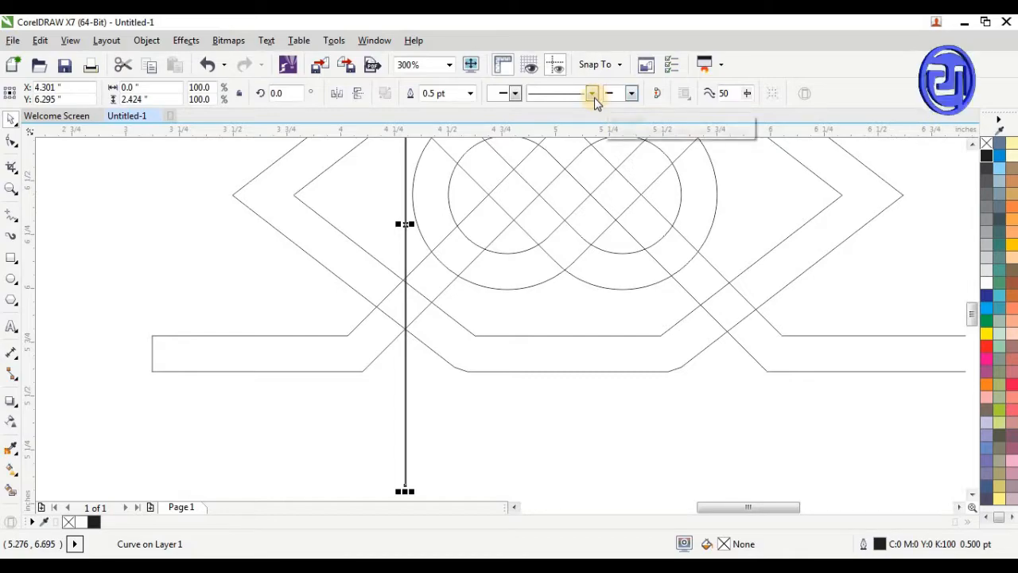
click(474, 94)
click(463, 117)
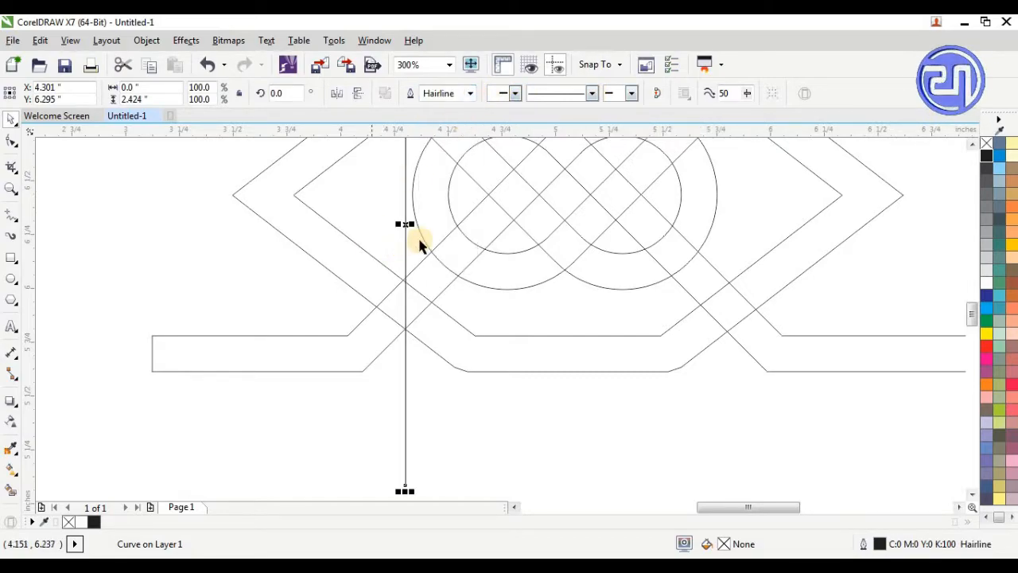
Place a copy of the vertical line through the right crossings of the diamond and arms, aligned at about X 5.797 inches
drag(406, 223, 728, 226)
scroll(749, 327, up, 2)
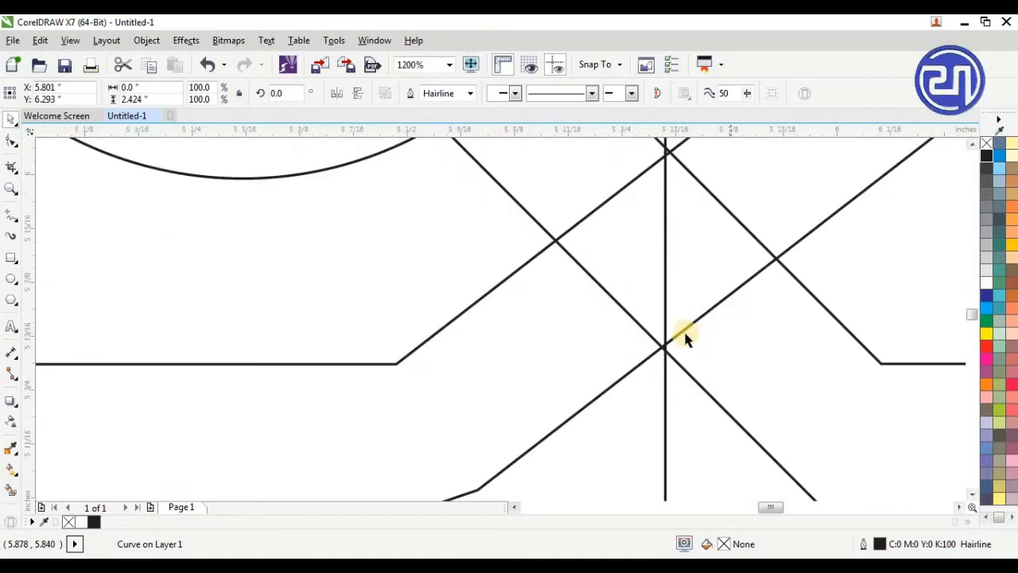
scroll(668, 335, up, 1)
scroll(652, 283, up, 1)
drag(660, 294, 643, 294)
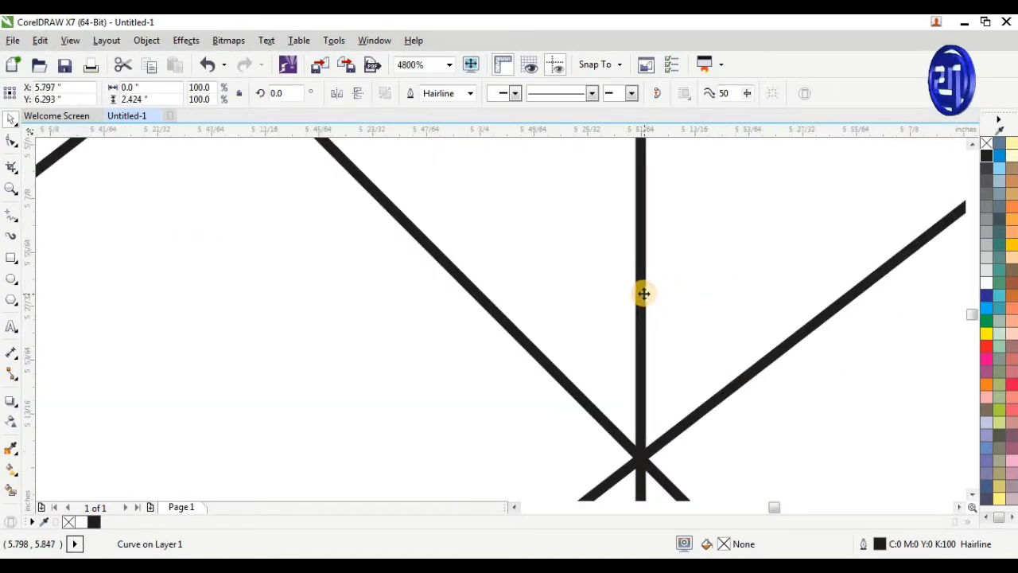
scroll(644, 294, down, 5)
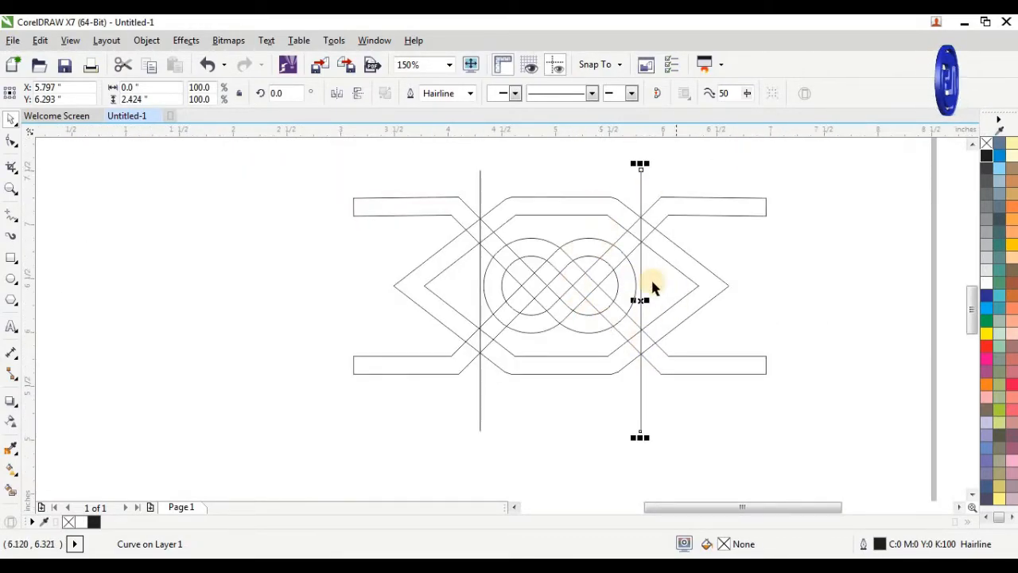
Remove all band segments outside the two vertical lines with Virtual Segment Delete
click(8, 169)
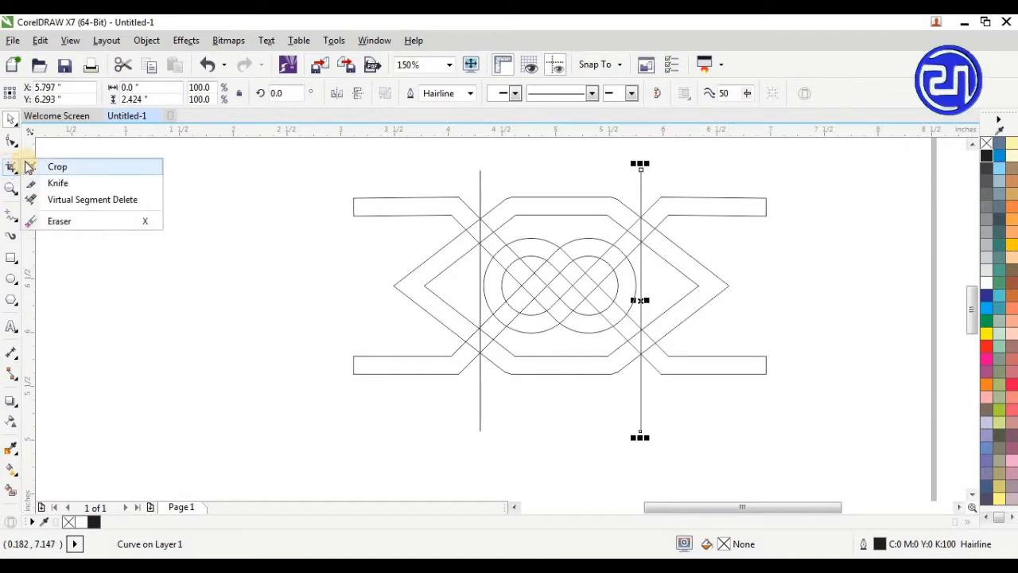
click(78, 198)
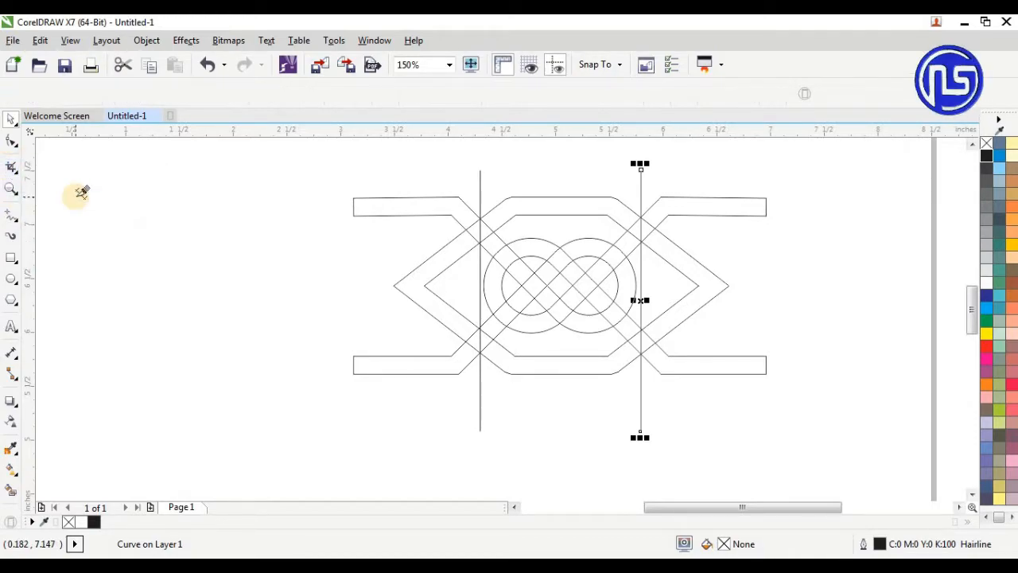
drag(307, 175, 471, 430)
drag(817, 173, 648, 413)
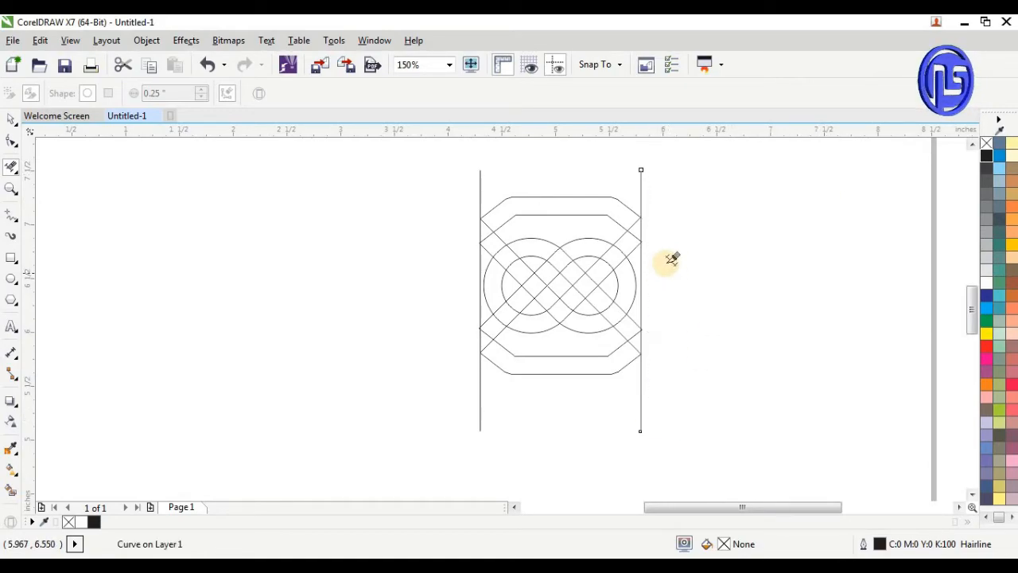
Delete the overlapping segments at the upper corner crossings and the right loop's arcs inside the upper right arm
scroll(654, 223, up, 2)
scroll(687, 302, down, 1)
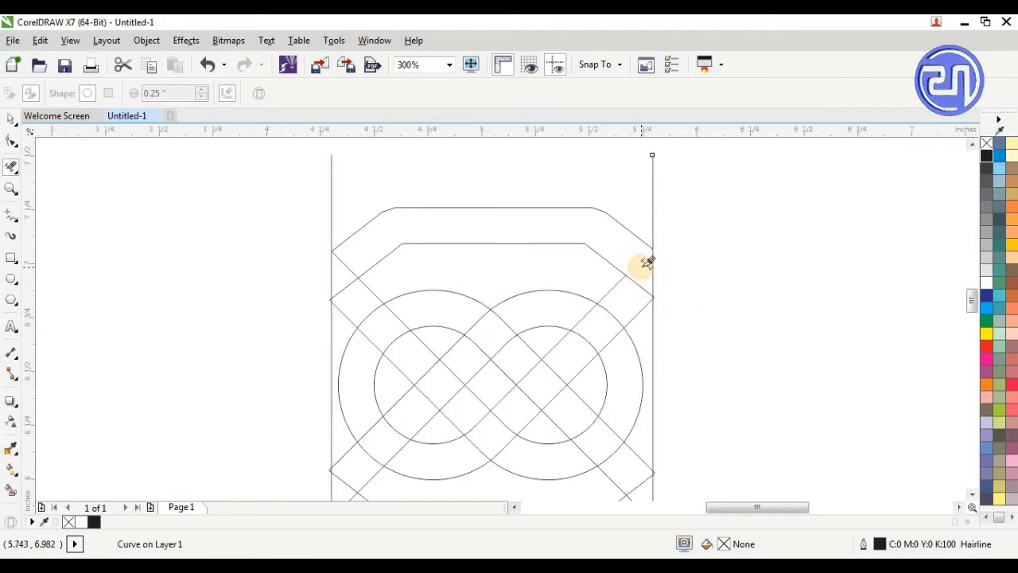
click(348, 287)
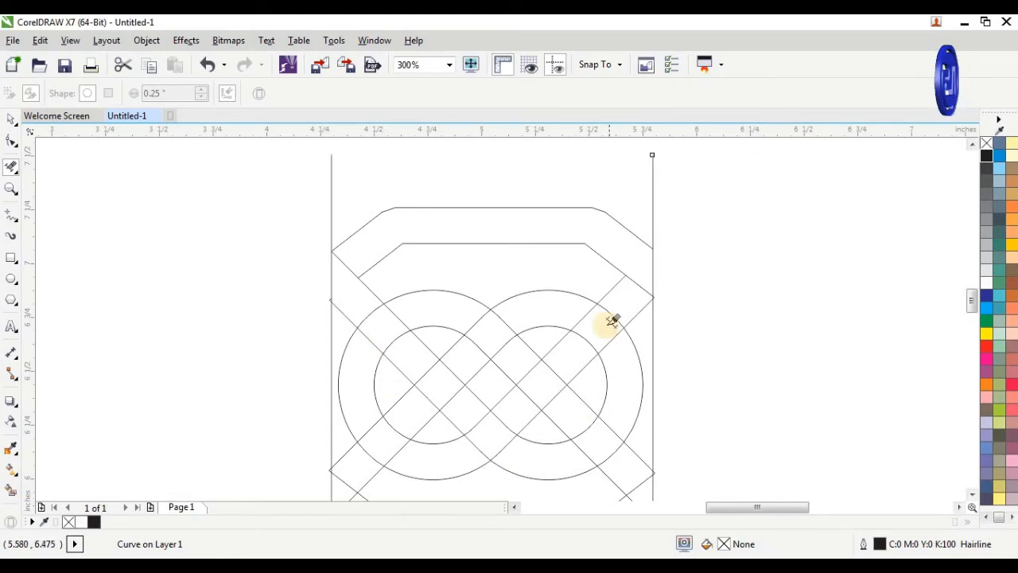
scroll(654, 282, up, 2)
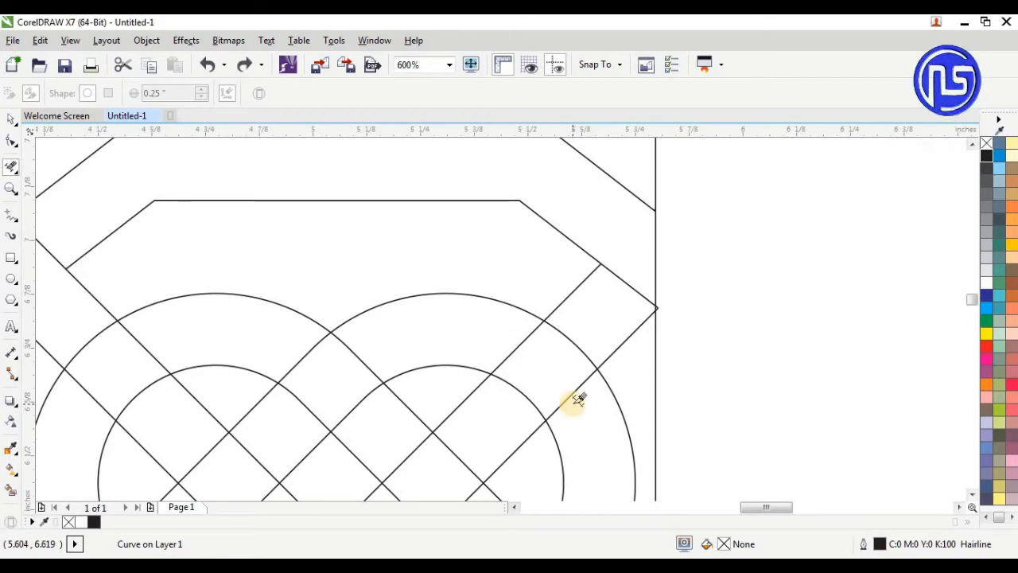
click(577, 342)
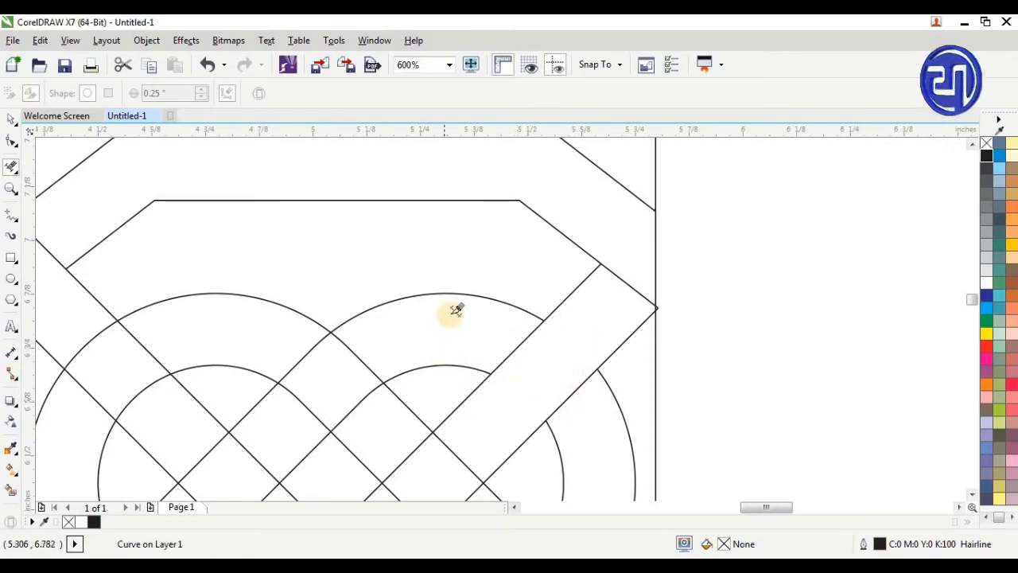
Delete the upper right arm's line segments where it passes under the diagonal band in the right loop
scroll(455, 309, down, 2)
scroll(453, 334, up, 2)
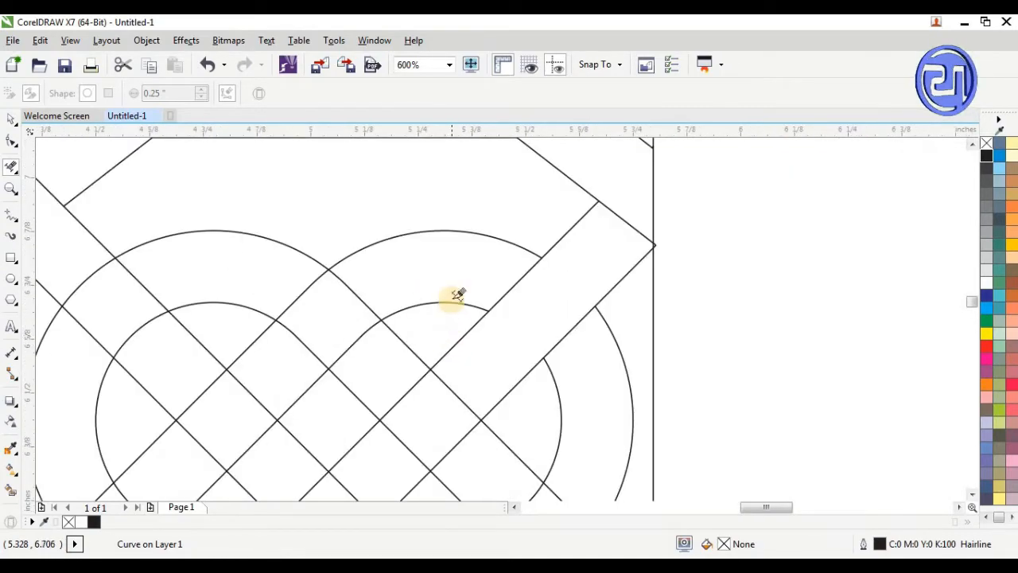
scroll(457, 296, down, 1)
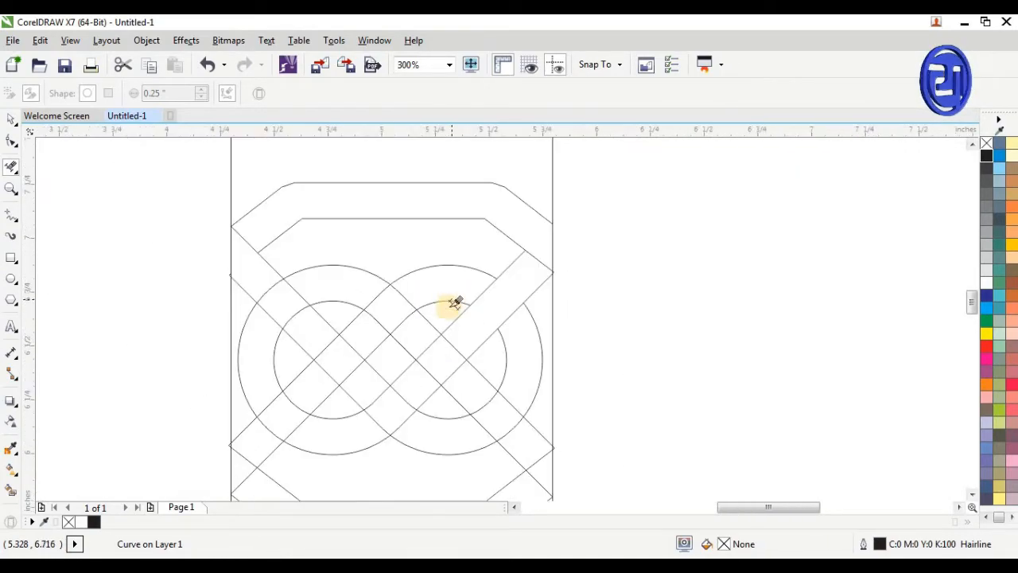
click(455, 373)
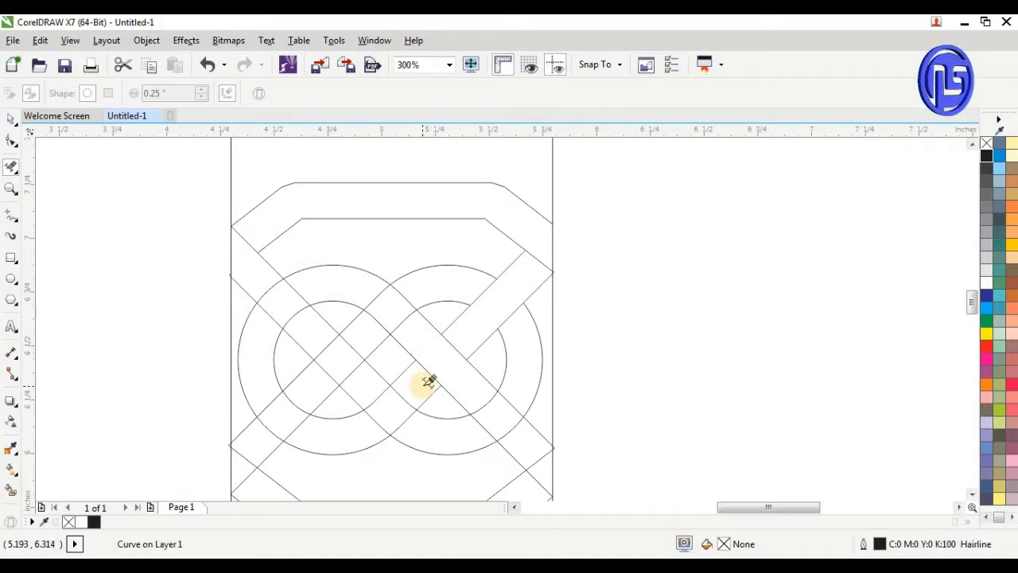
Trim the central weave crossings, the upper left arm's lines inside the left loop, and the left loop's lines at the upper middle crossing
scroll(428, 382, up, 1)
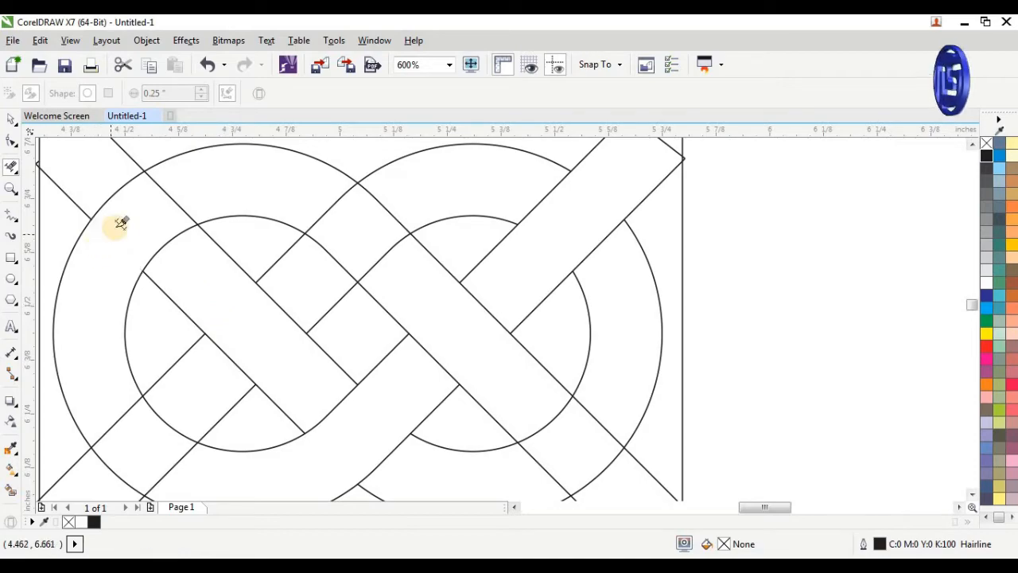
click(170, 195)
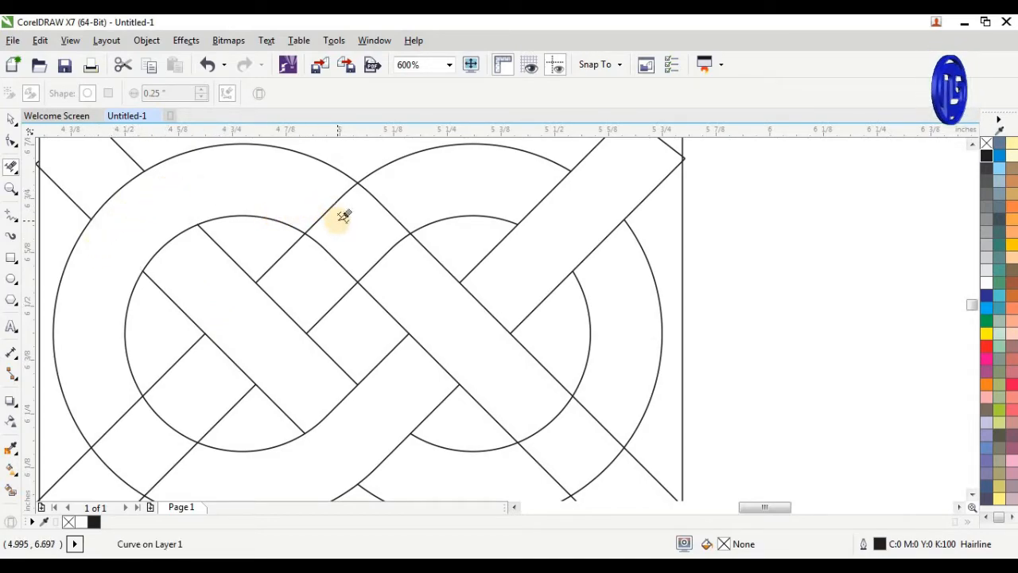
click(334, 249)
click(382, 209)
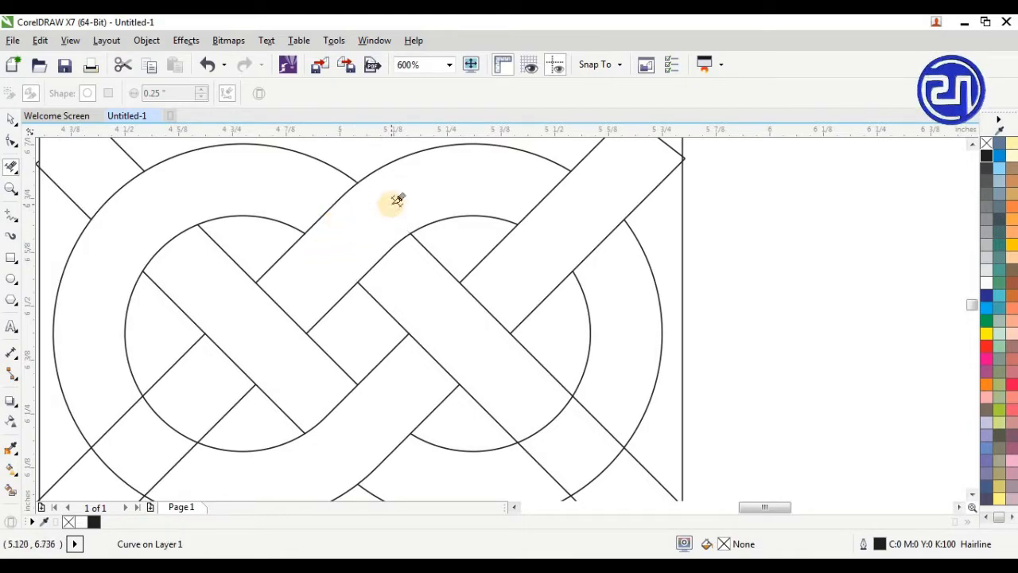
Delete the lower right arm's lines inside the right loop band and the left loop's arcs inside the lower left arm
scroll(444, 191, down, 3)
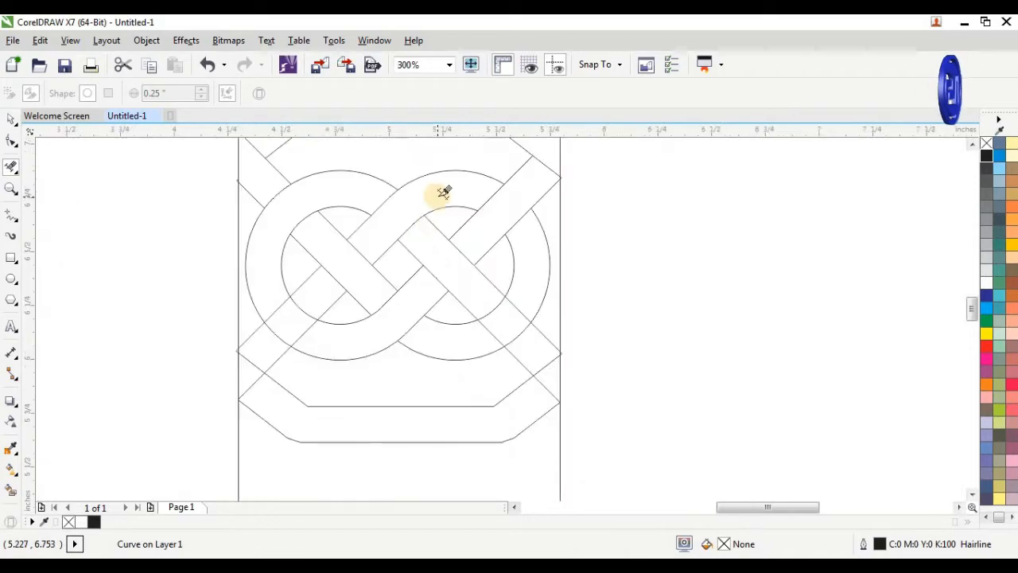
scroll(494, 320, up, 3)
click(497, 343)
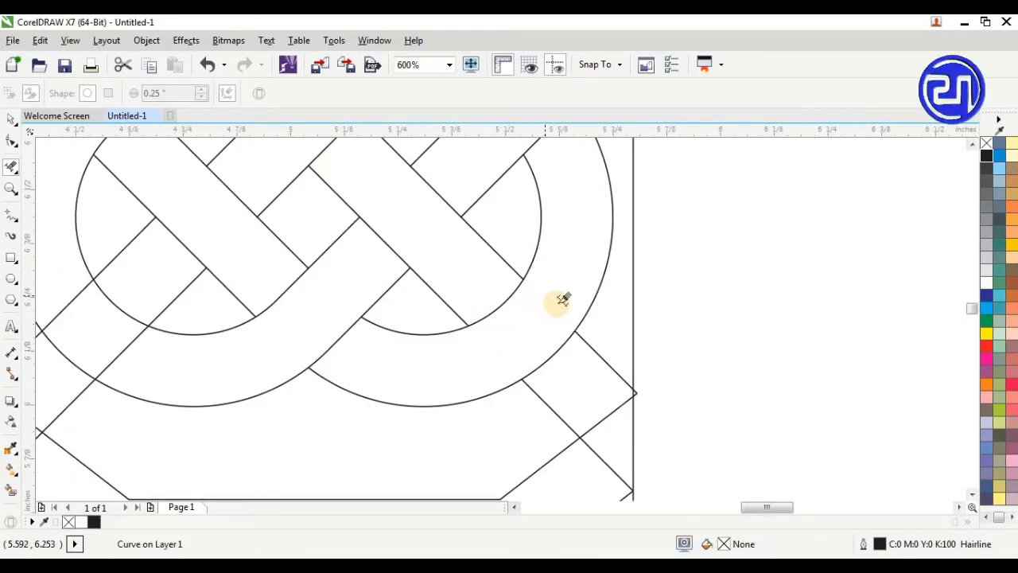
scroll(575, 341, down, 2)
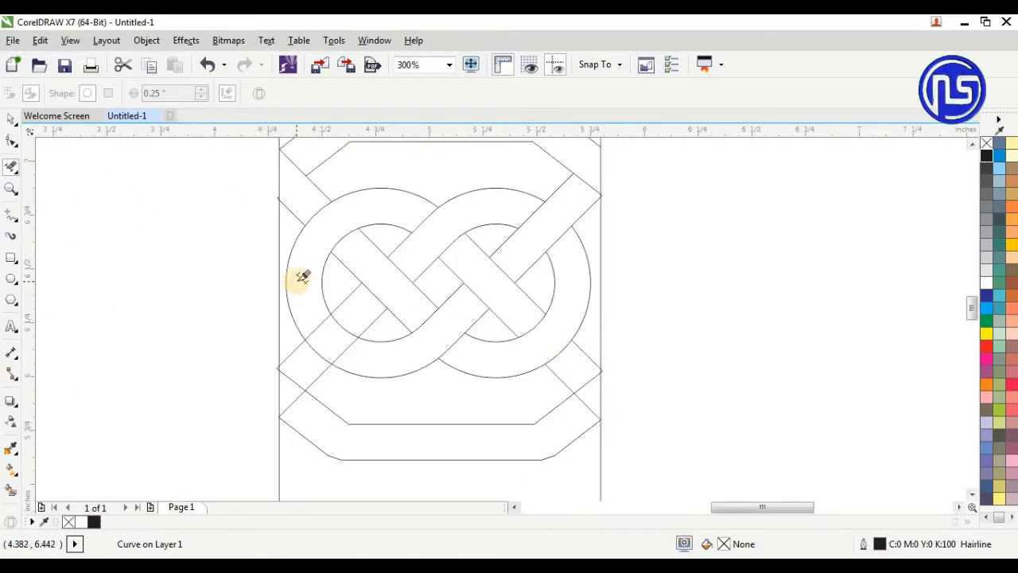
scroll(296, 278, up, 2)
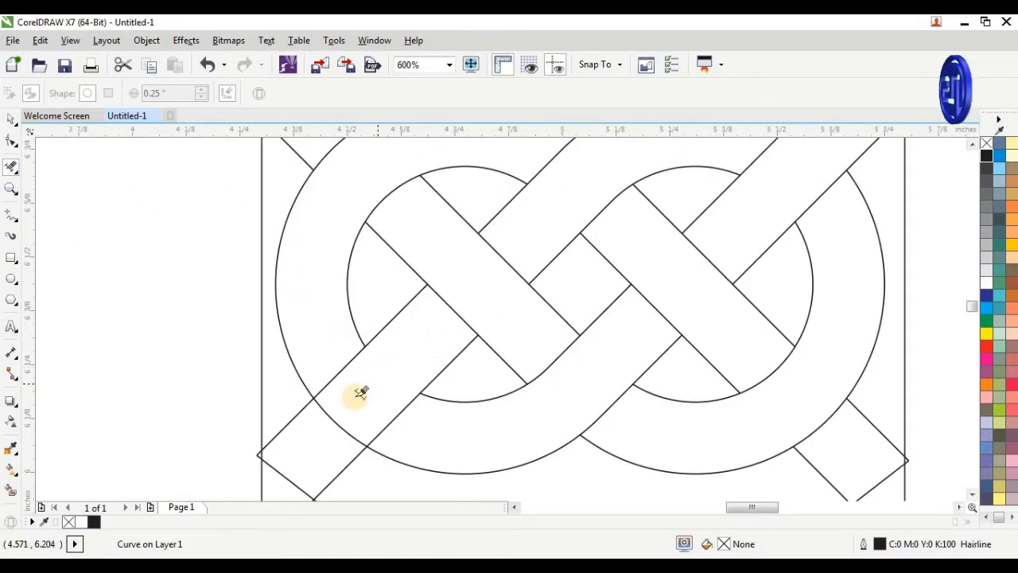
scroll(293, 351, down, 2)
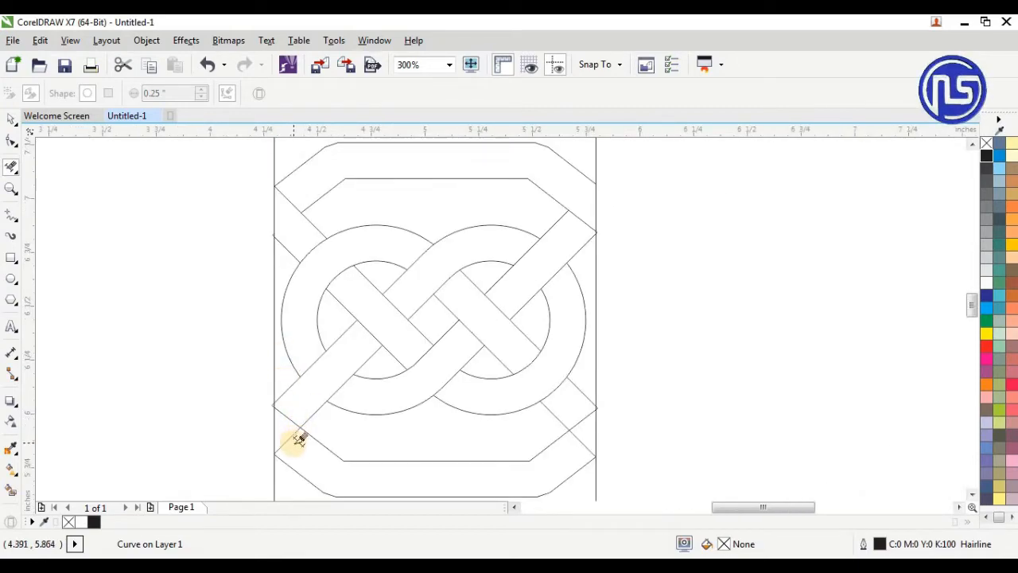
Delete the lower left arm's segment inside the diamond band and the diamond's inner segment across the lower right arm
scroll(299, 443, up, 2)
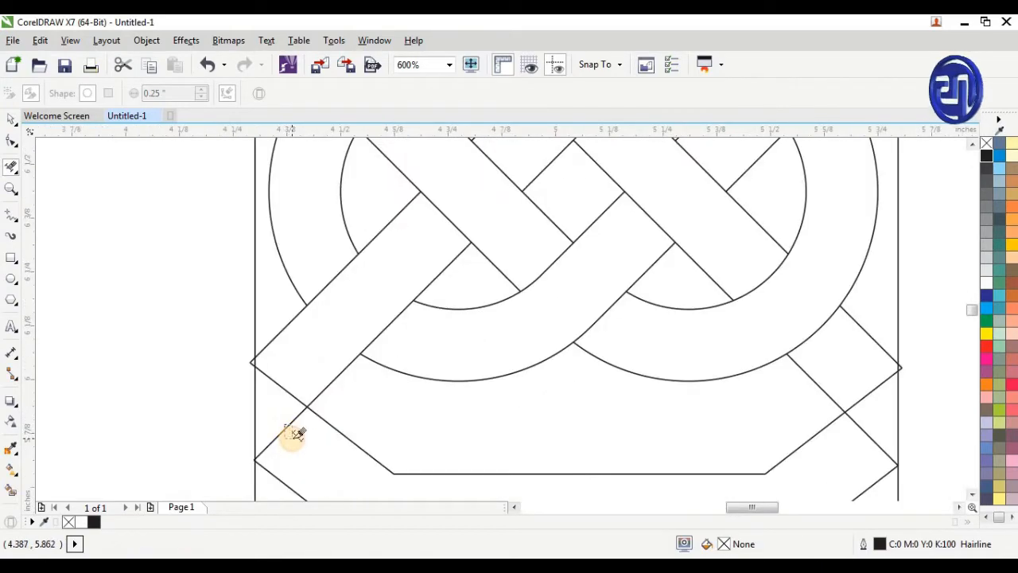
scroll(268, 403, down, 2)
scroll(592, 423, up, 2)
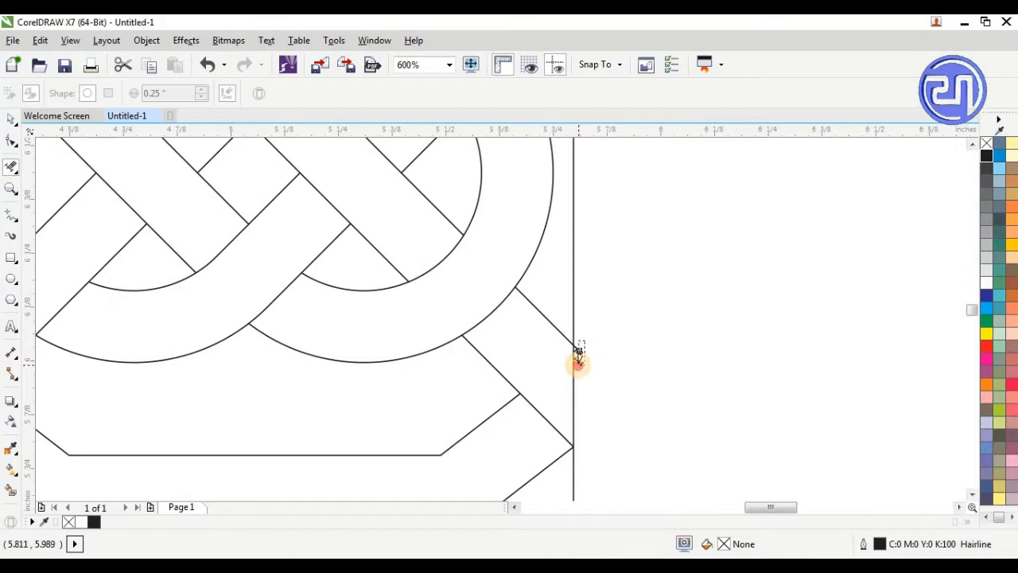
Delete the tiny band tips sticking out past the right and left vertical lines at the lower crossings
scroll(581, 347, up, 3)
drag(557, 316, 520, 385)
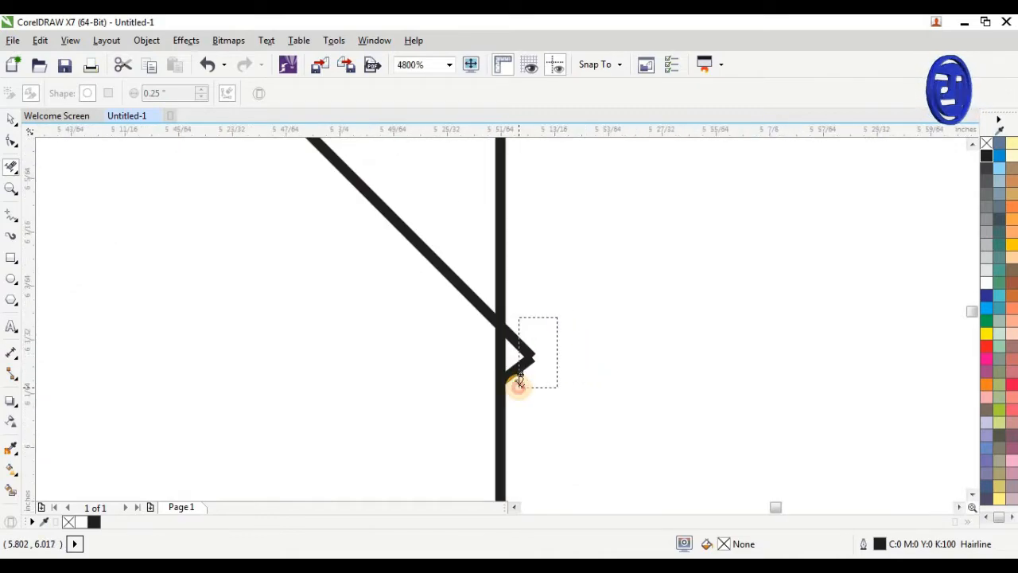
scroll(537, 345, down, 4)
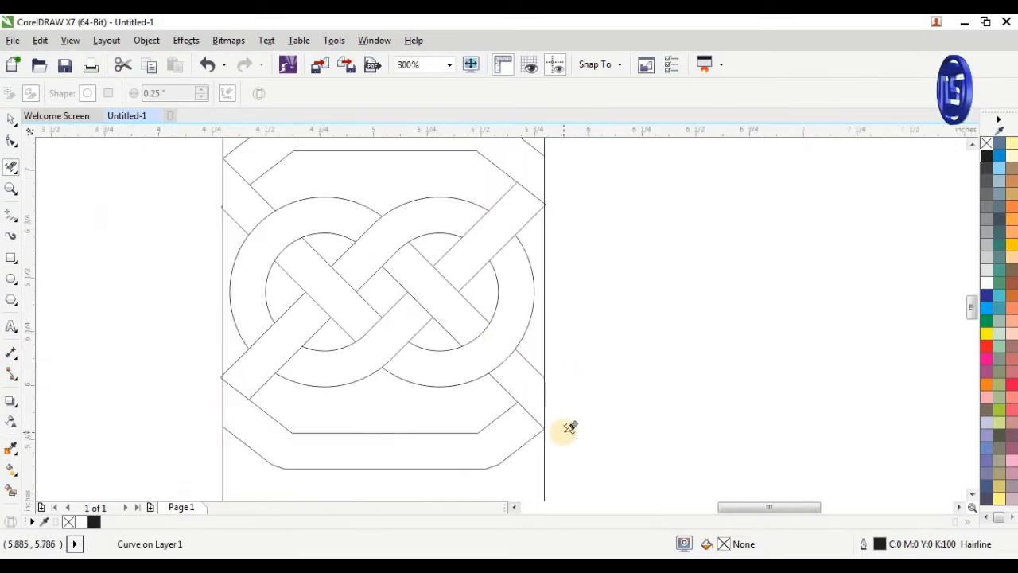
scroll(184, 389, up, 3)
drag(385, 350, 390, 357)
scroll(340, 435, down, 2)
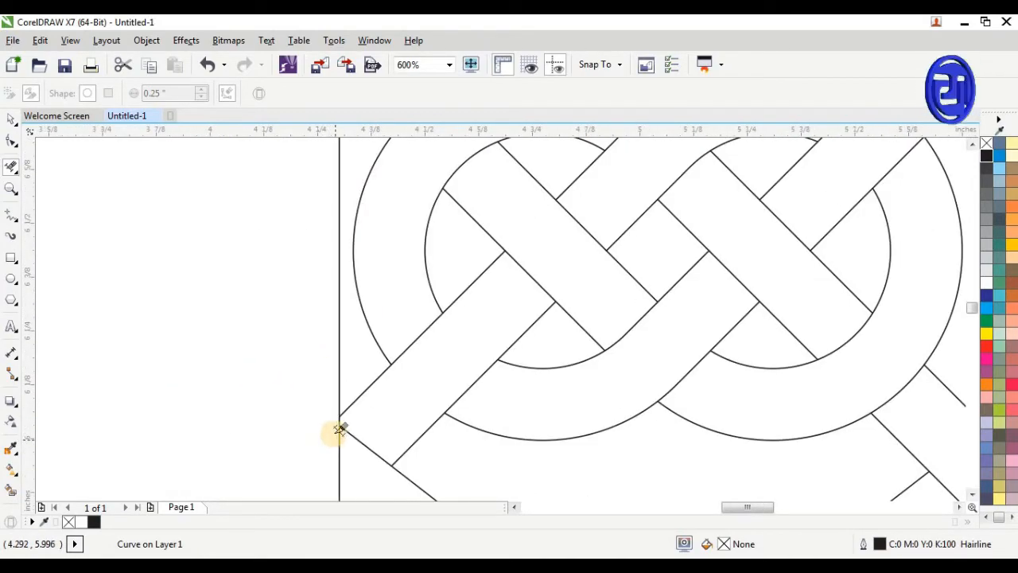
scroll(322, 419, down, 1)
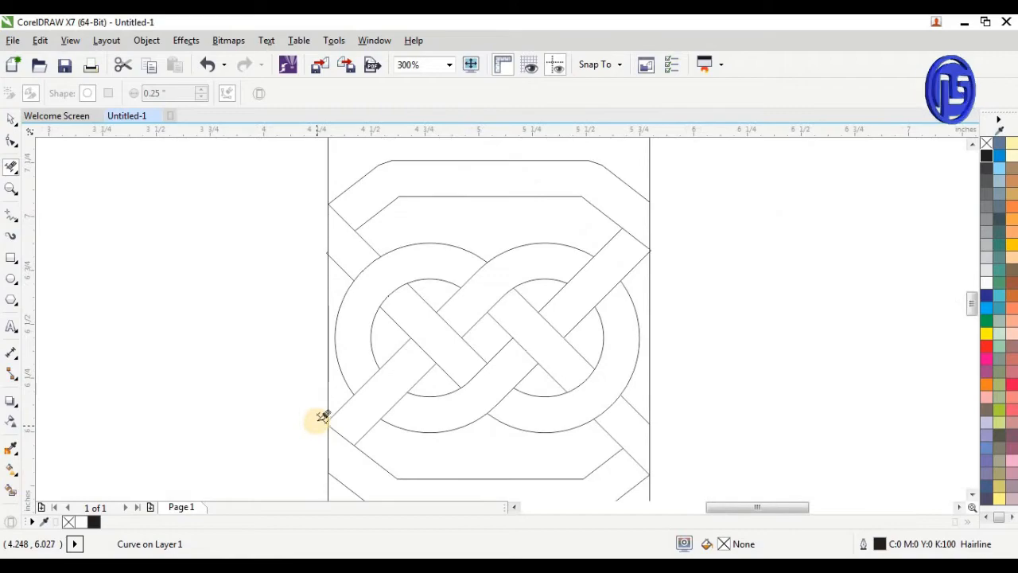
Delete the tiny band tip sticking out past the left vertical line at the upper crossing
scroll(313, 230, up, 1)
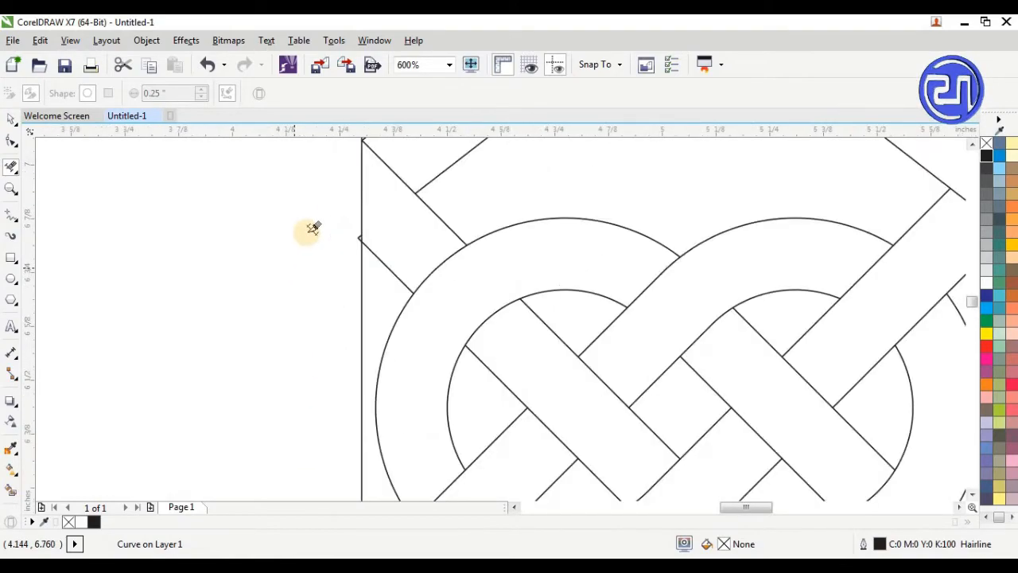
scroll(318, 215, up, 1)
scroll(425, 170, up, 1)
scroll(419, 231, up, 1)
drag(409, 237, 439, 291)
key(Delete)
scroll(328, 407, down, 3)
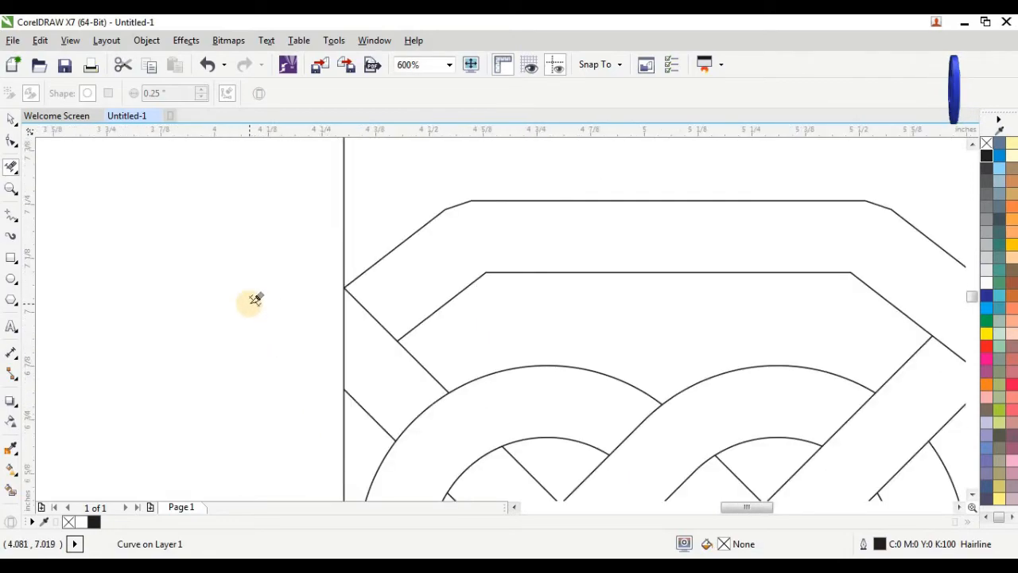
Delete the tiny band tip sticking out past the right vertical line at the upper crossing
scroll(255, 299, down, 1)
scroll(666, 334, up, 1)
scroll(659, 342, up, 1)
scroll(509, 370, up, 2)
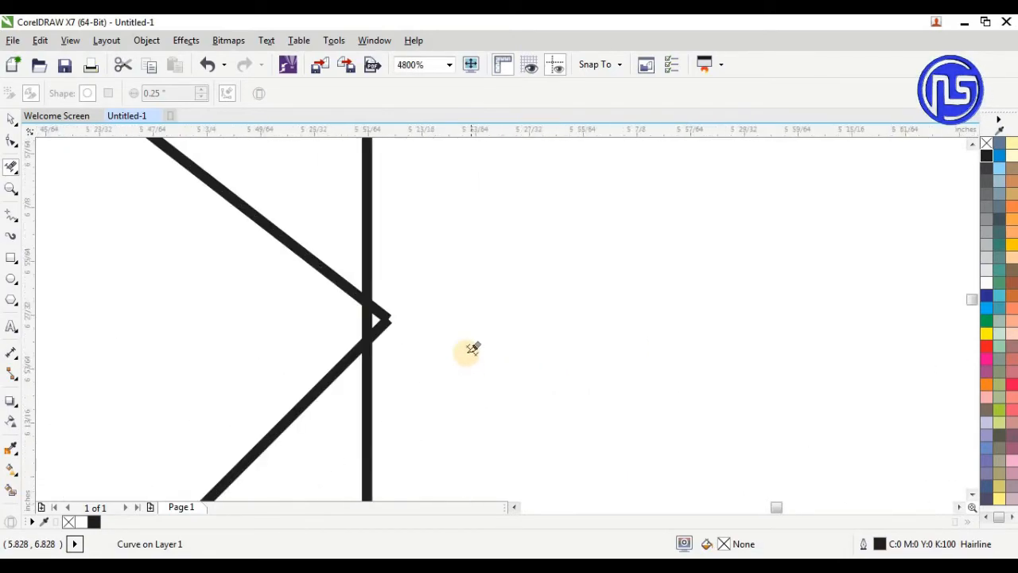
drag(428, 295, 380, 353)
key(Delete)
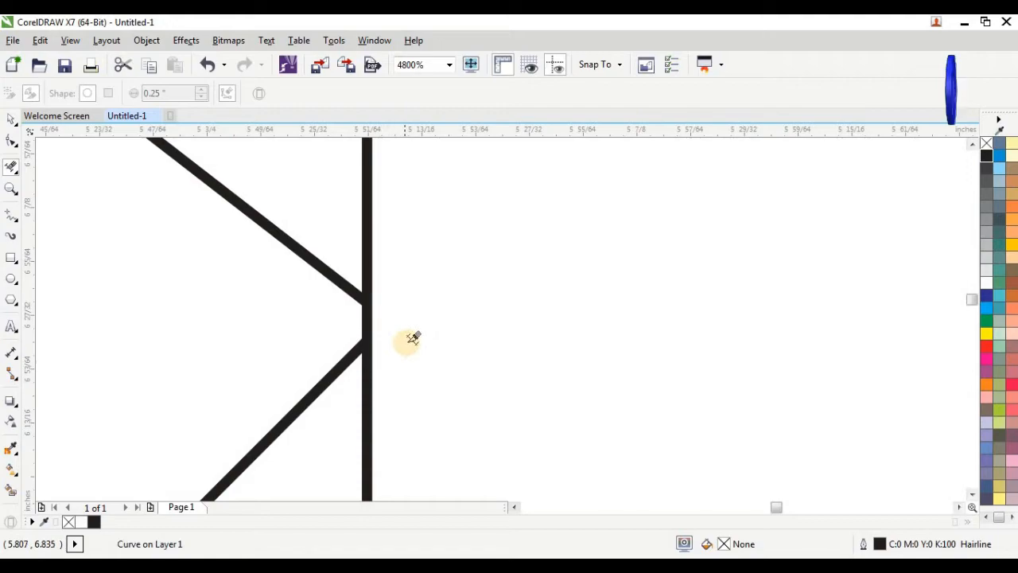
scroll(413, 338, down, 4)
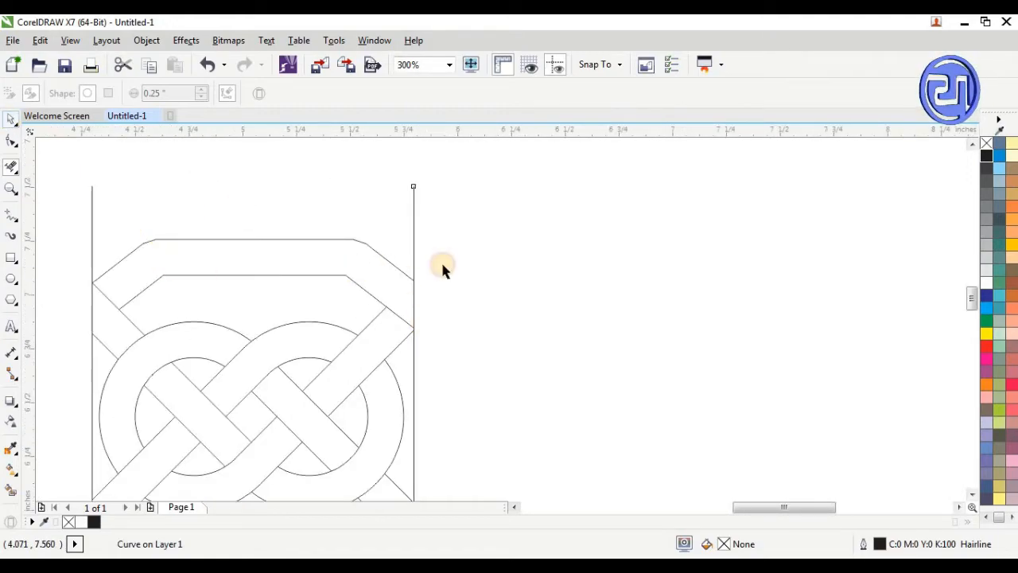
Delete the right and left vertical guide lines, keeping only the woven knot
key(space)
scroll(451, 228, down, 1)
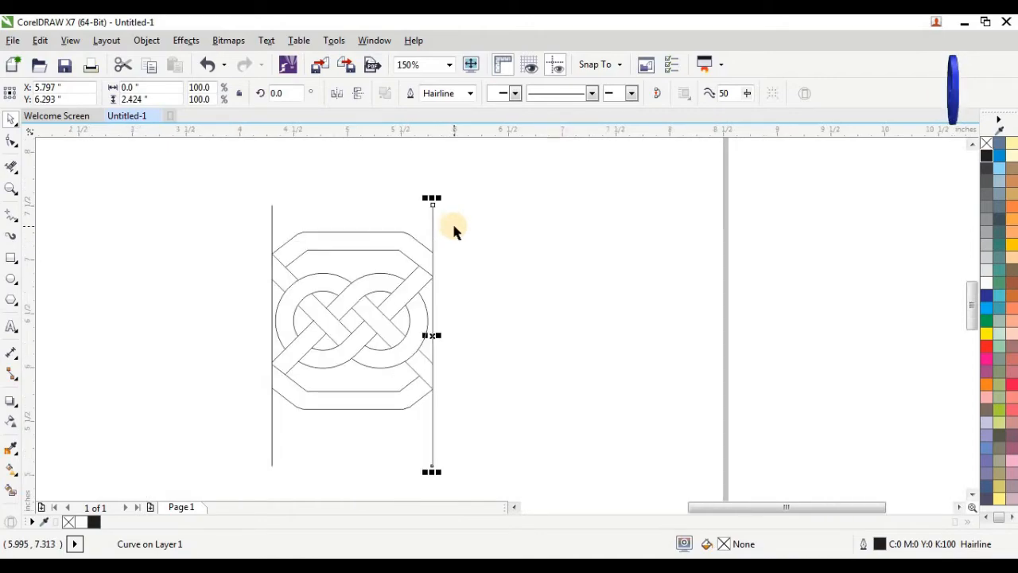
click(452, 221)
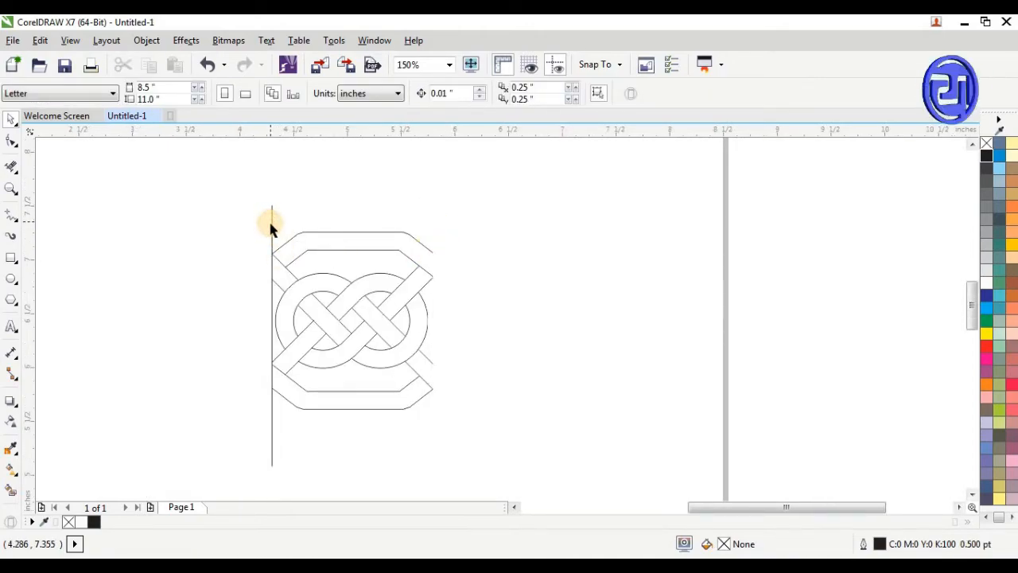
click(272, 229)
key(Delete)
Scale the whole knot down to about 0.661 by 0.726 inches and place it near the page's upper left corner
click(223, 237)
drag(223, 220, 481, 426)
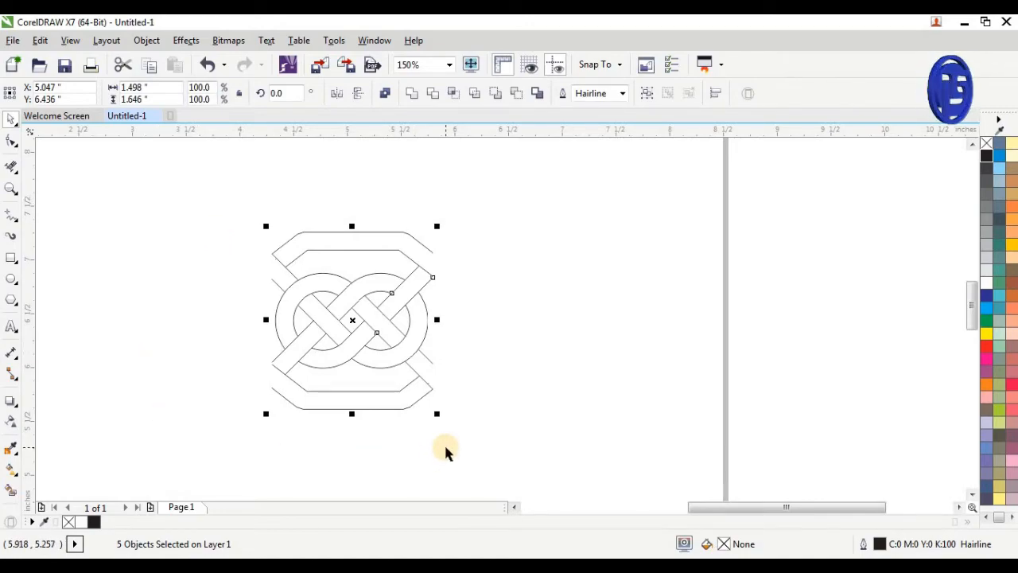
scroll(358, 380, down, 1)
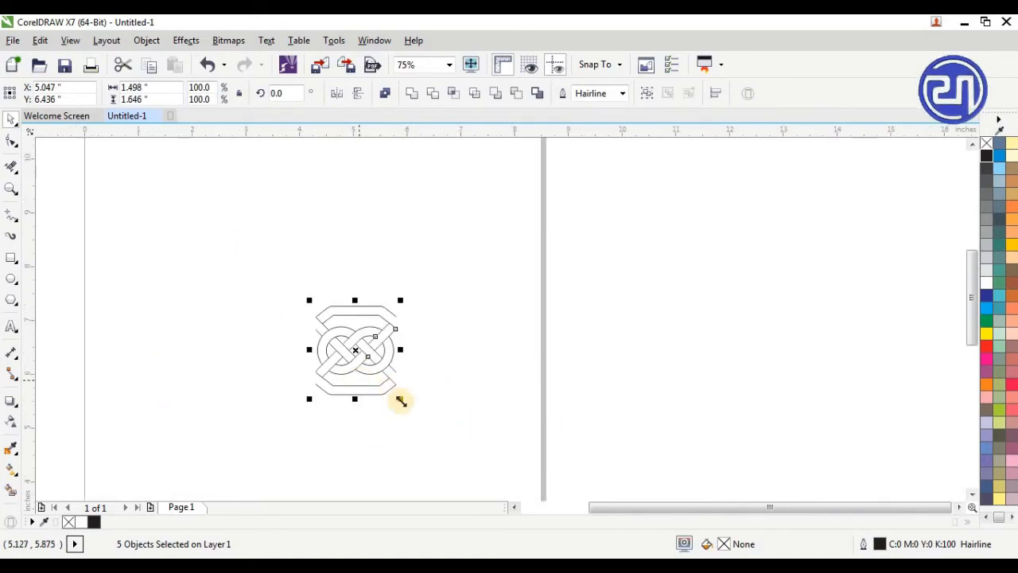
scroll(407, 401, down, 1)
drag(404, 402, 279, 294)
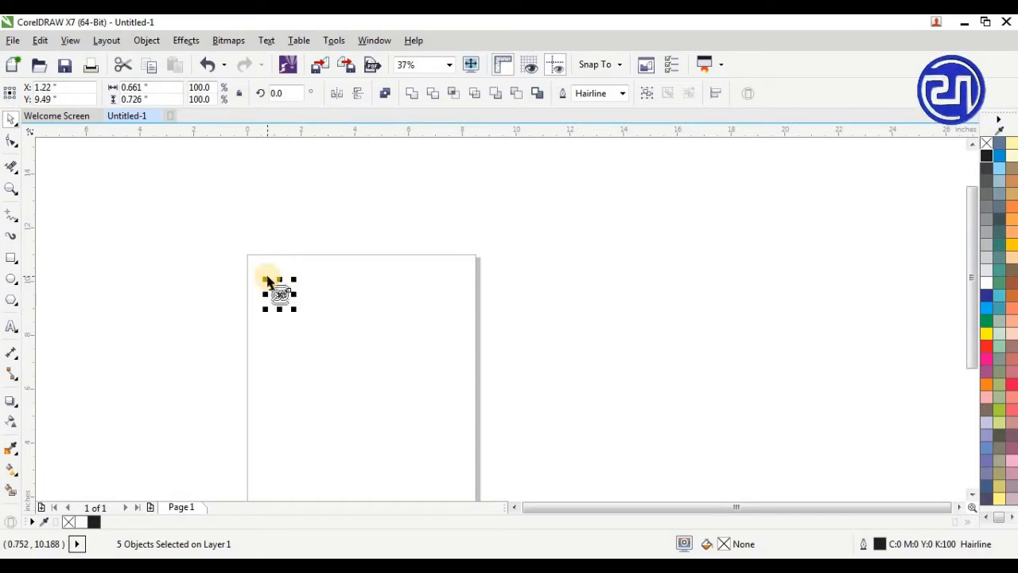
Set the outline width of the whole knot to 0.5 pt
scroll(268, 283, up, 2)
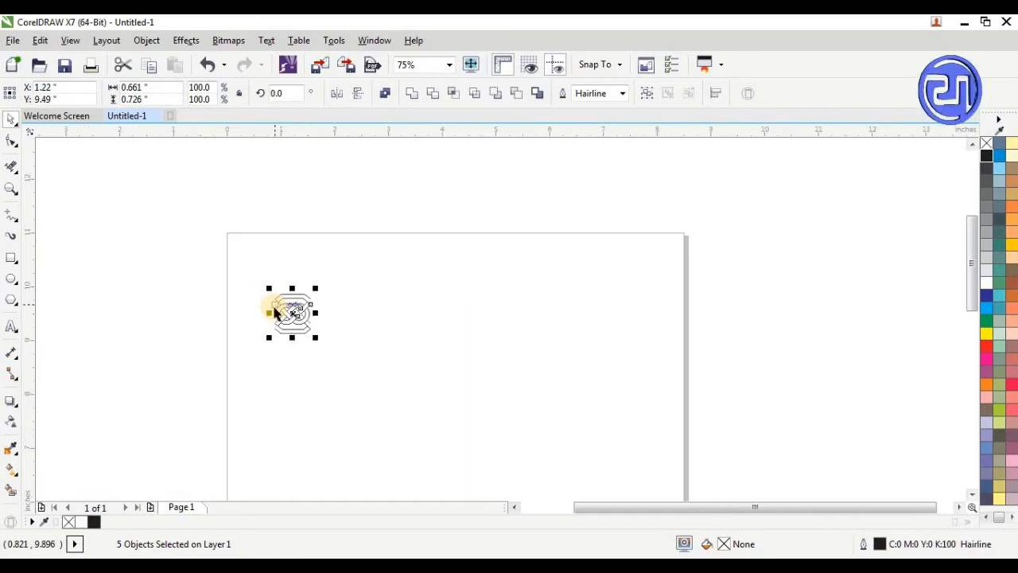
click(623, 94)
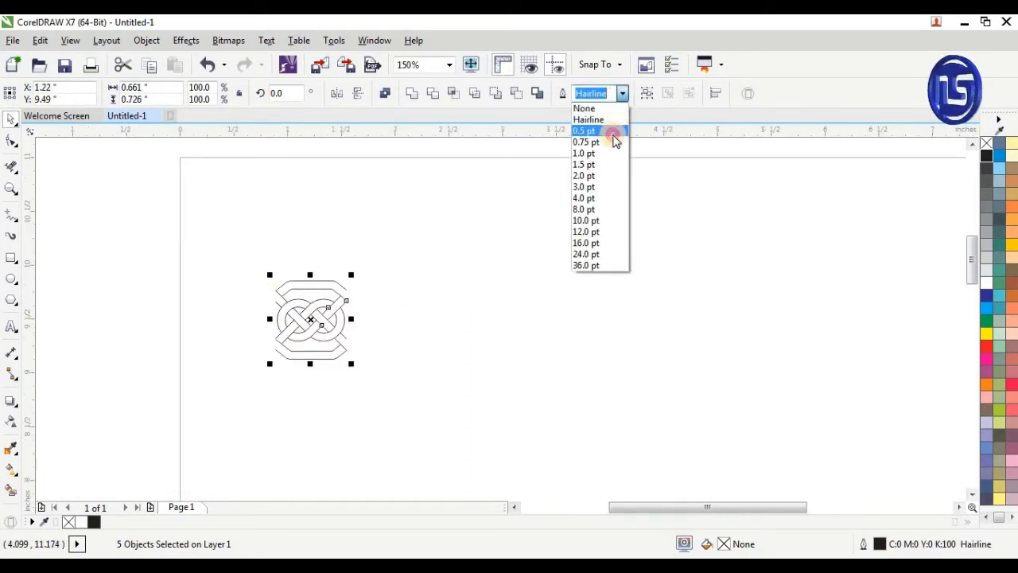
click(611, 133)
click(314, 269)
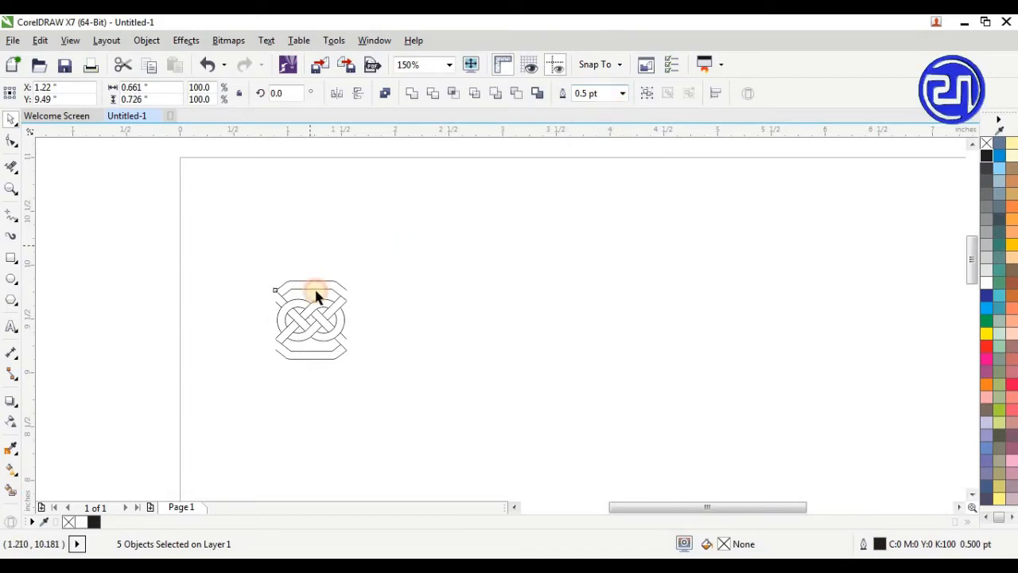
Add a horizontally mirrored copy of the knot adjoining its right side, and flip the copy vertically so the bands continue
scroll(314, 288, up, 1)
drag(182, 236, 421, 443)
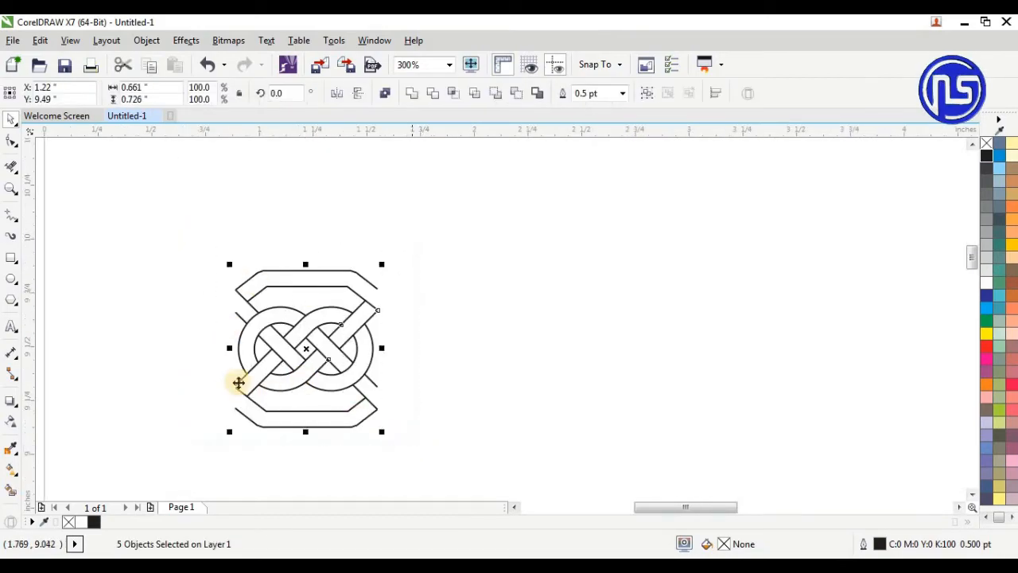
drag(258, 349, 432, 345)
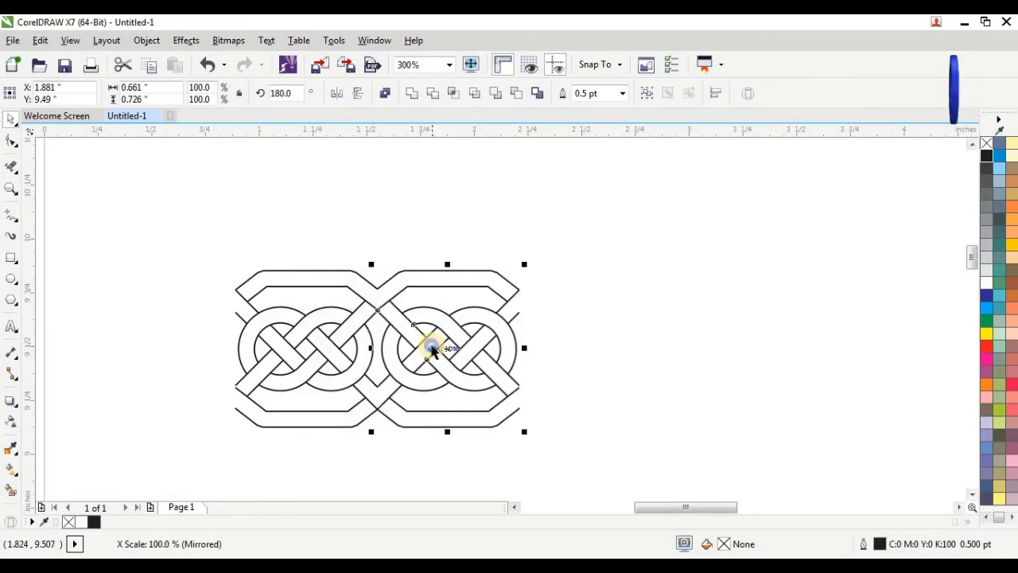
click(360, 95)
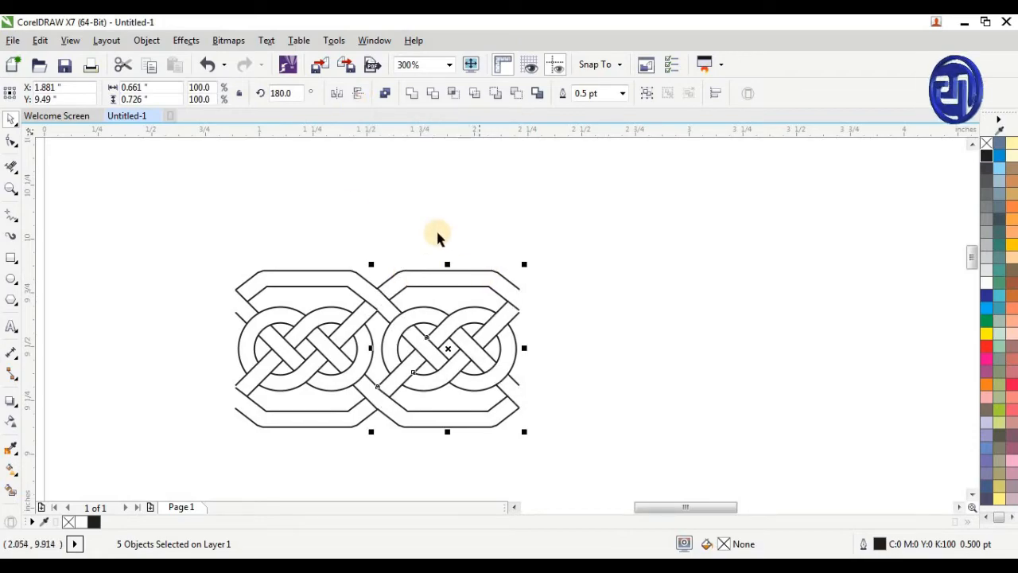
click(352, 237)
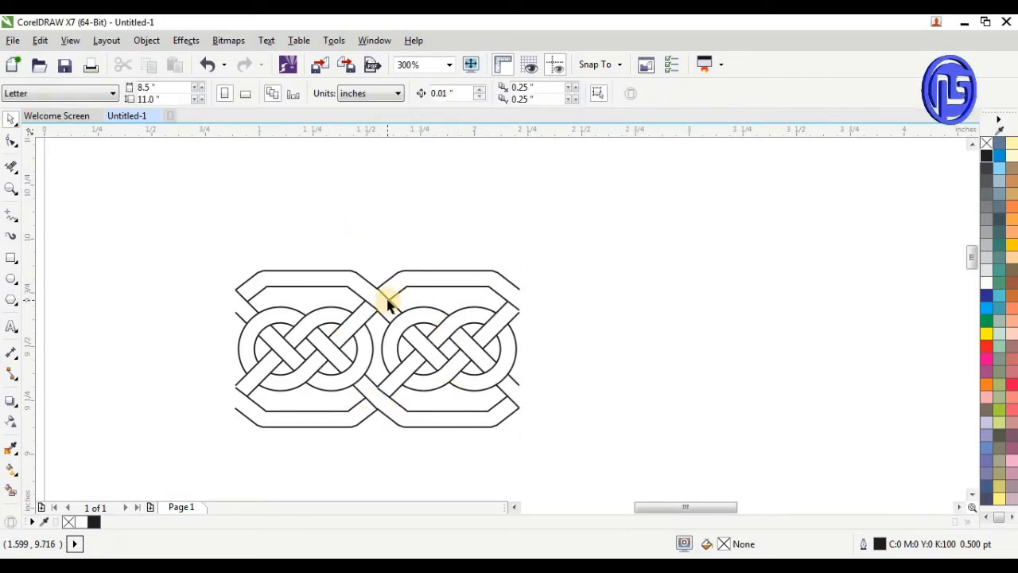
Extend the pair to four knots with a horizontally mirrored copy adjoining its right side, flipped vertically
drag(167, 230, 561, 452)
drag(232, 348, 643, 346)
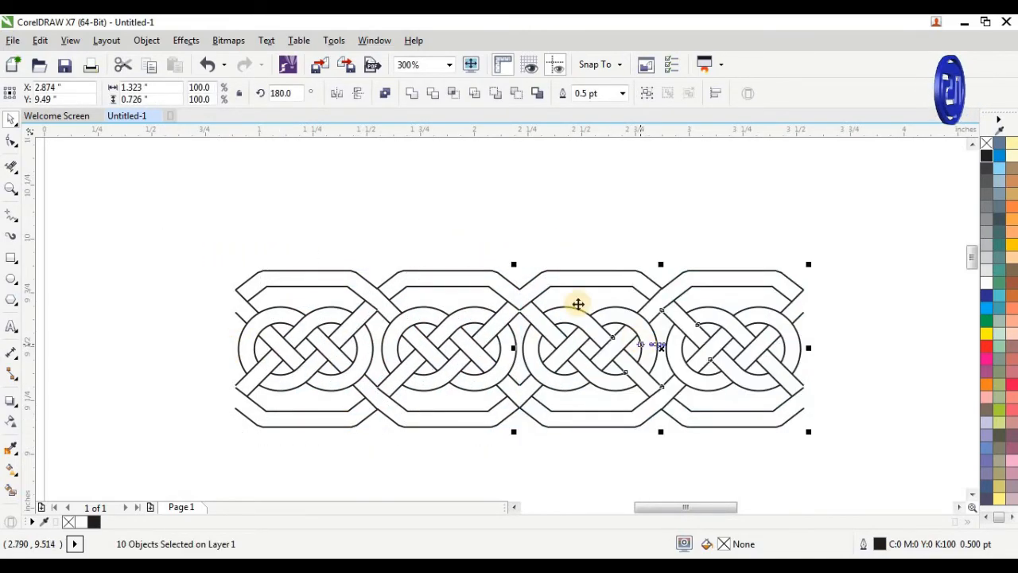
click(359, 94)
click(439, 173)
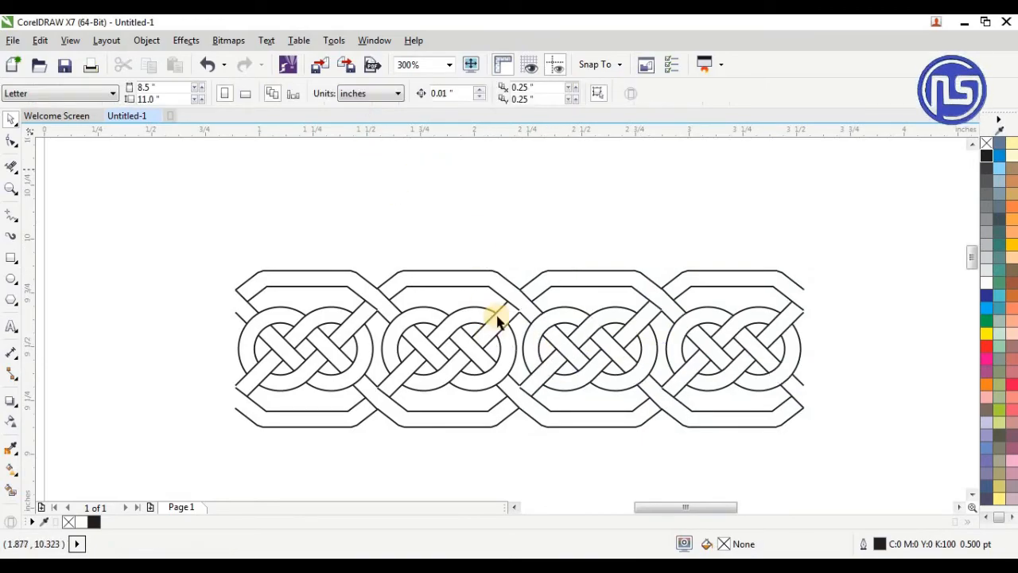
scroll(538, 387, up, 1)
scroll(493, 370, down, 3)
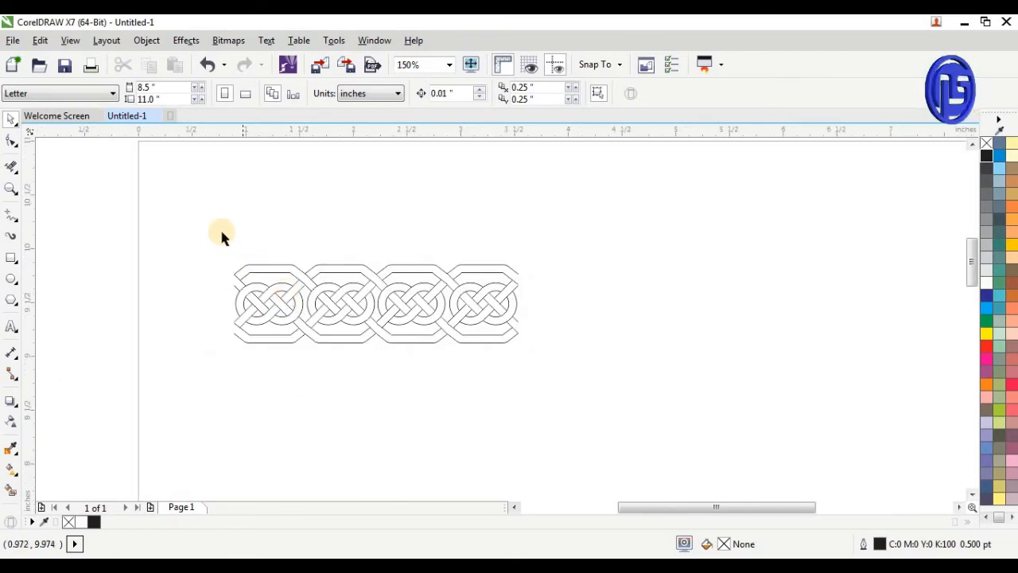
Extend the four-knot strip to eight knots with a horizontally mirrored copy on its right end, flipped vertically
drag(196, 236, 564, 375)
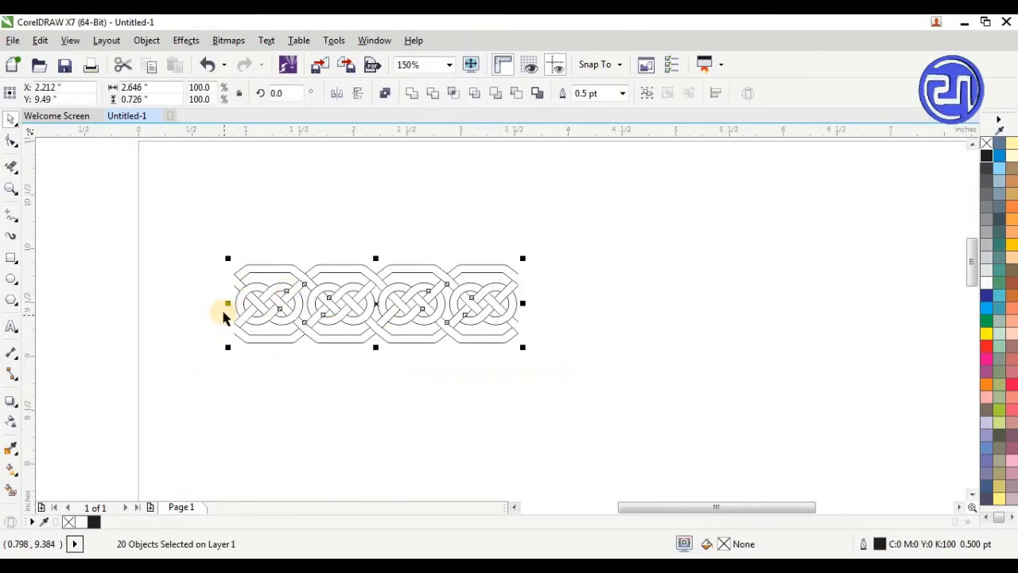
drag(227, 305, 665, 295)
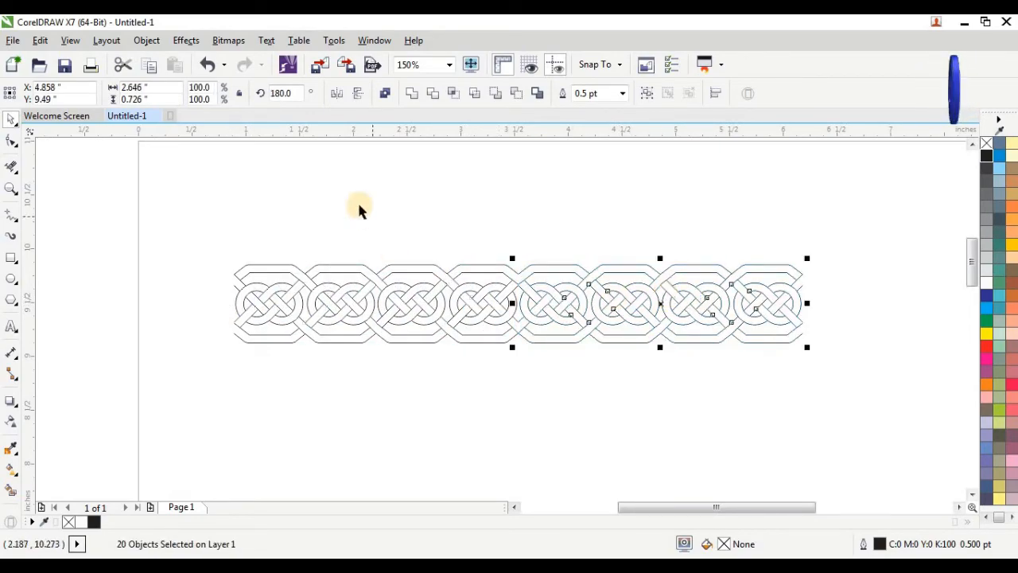
click(359, 94)
click(396, 182)
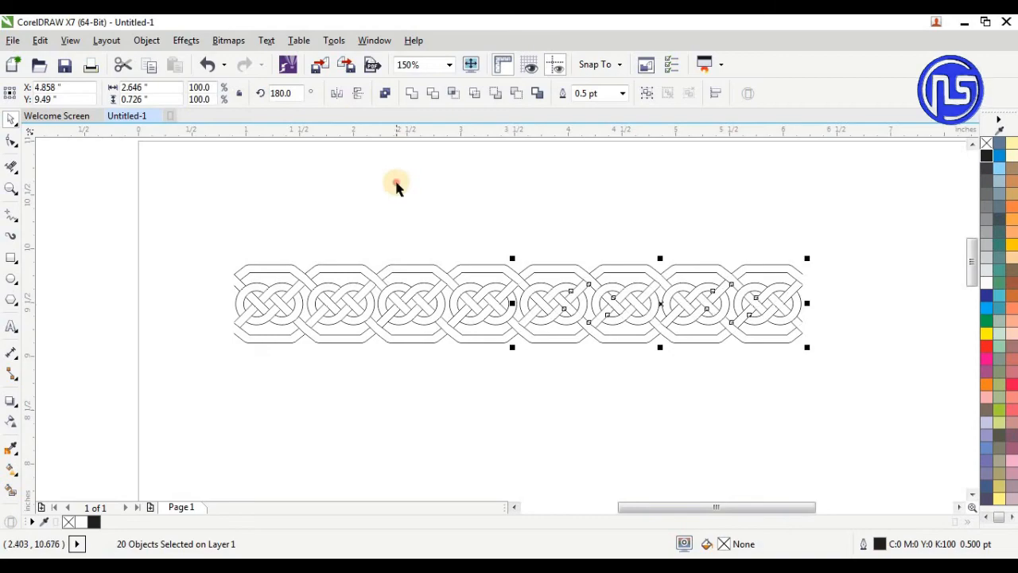
Extend the strip to twelve knots by adding a mirrored copy of its last four knots at the right end
scroll(199, 220, down, 1)
drag(179, 217, 530, 307)
click(353, 213)
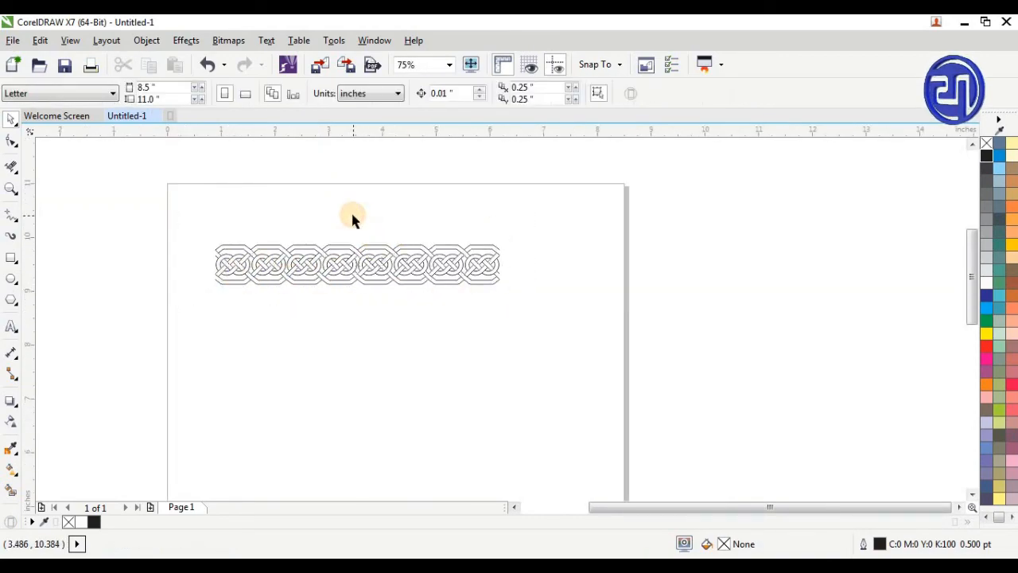
click(408, 282)
click(355, 268)
drag(352, 267, 557, 268)
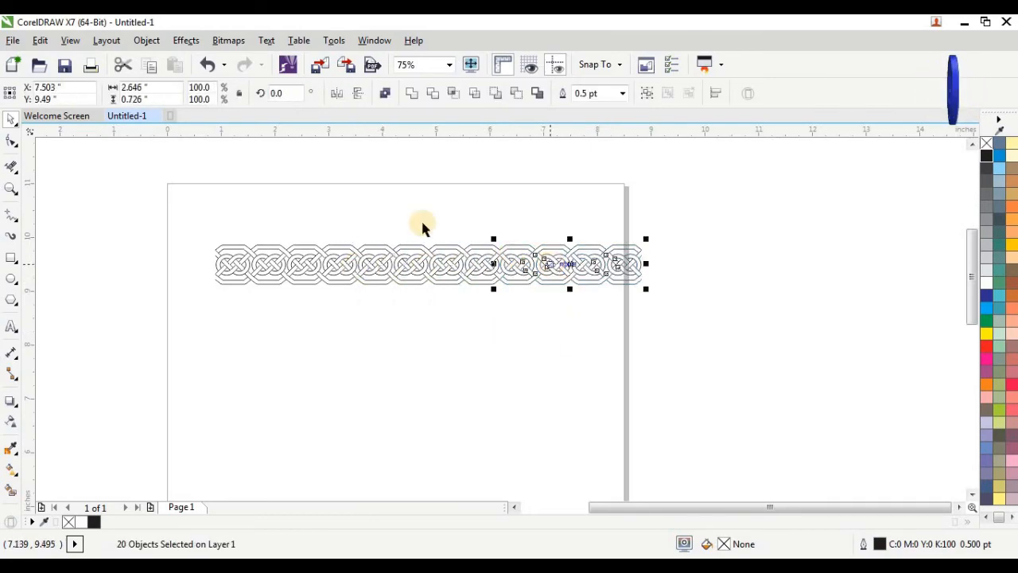
drag(485, 209, 693, 330)
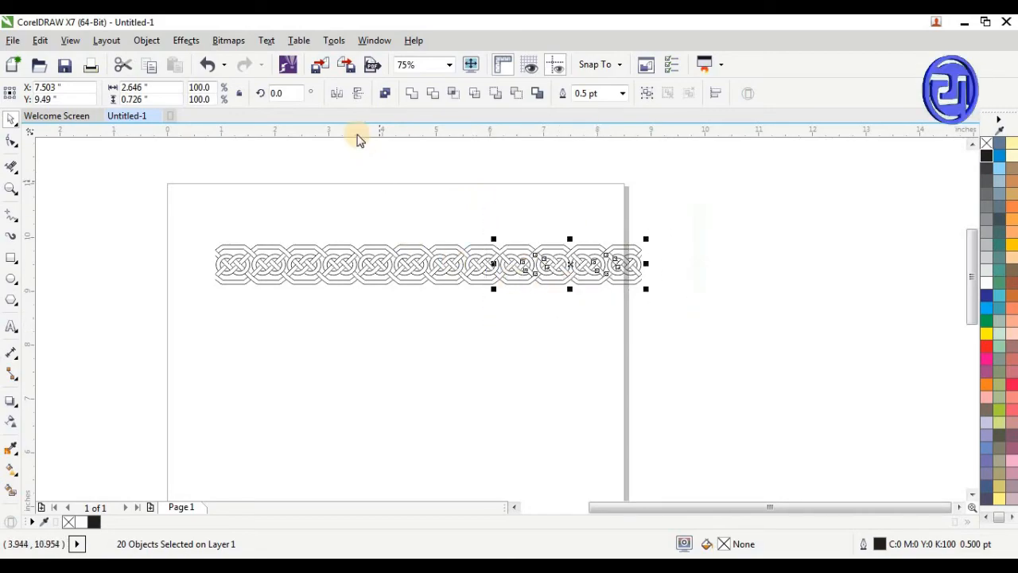
Select all the curves of the twelve-knot strip
click(199, 209)
drag(153, 212, 649, 318)
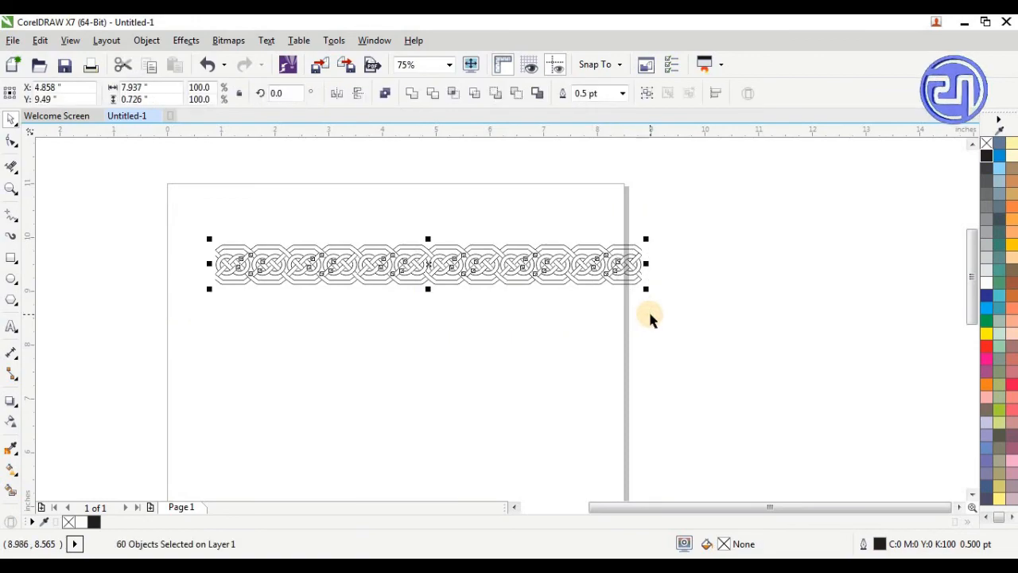